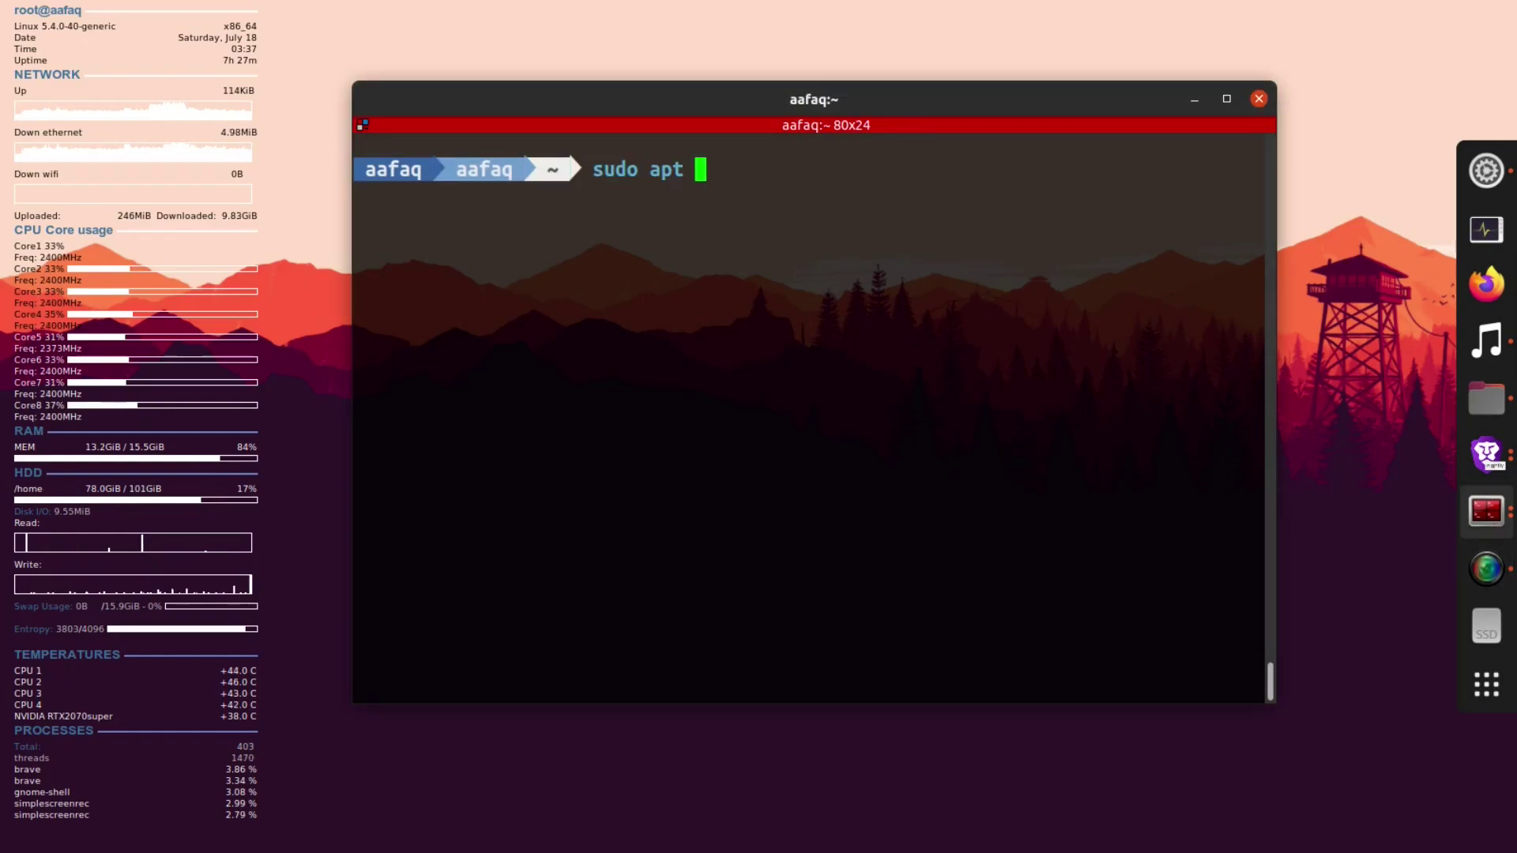
- Run 'sudo apt install obs-studio' in the terminal
{"action": "type", "text": "install "}
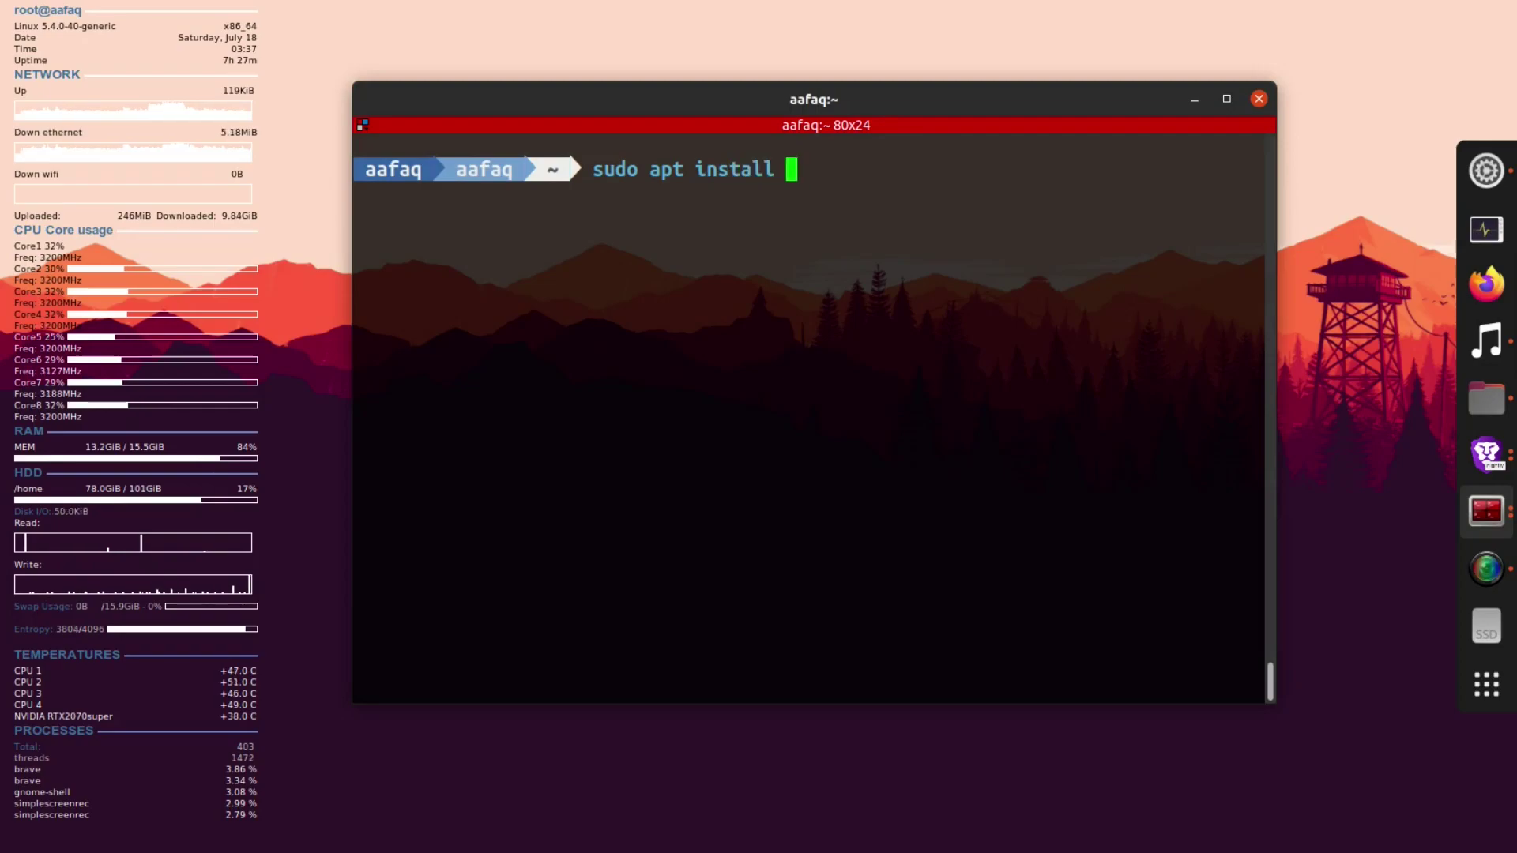
{"action": "type", "text": "o"}
{"action": "key", "text": "BackSpace"}
{"action": "type", "text": "stall obs-studio"}
{"action": "key", "text": "Return"}
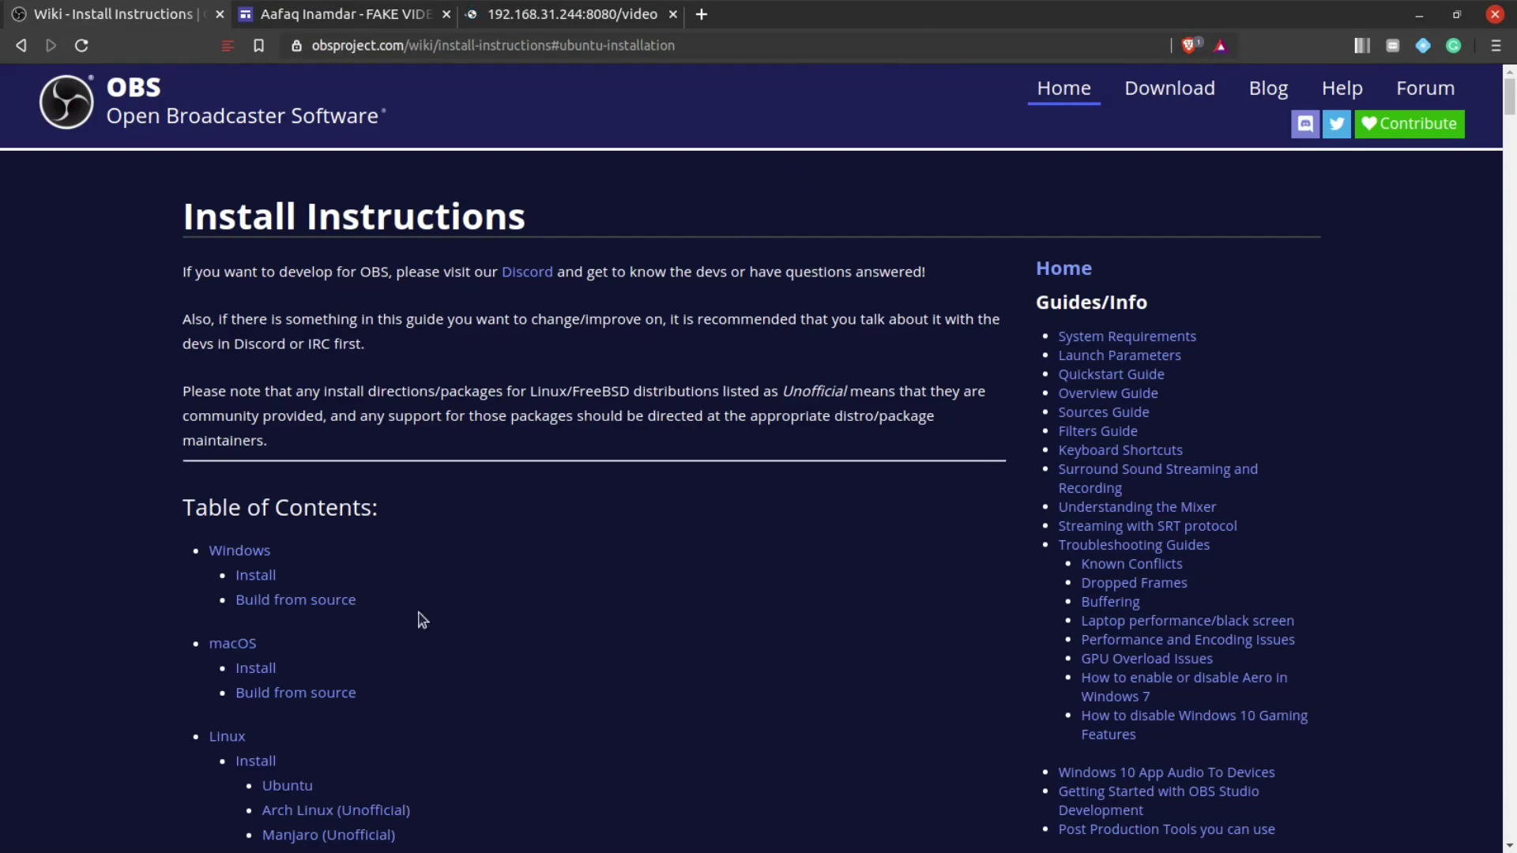
- Scroll through the OBS wiki Install Instructions page in Brave
{"action": "scroll", "coordinate": [407, 591], "scroll_direction": "down", "scroll_amount": 1}
{"action": "scroll", "coordinate": [430, 586], "scroll_direction": "up", "scroll_amount": 1}
{"action": "scroll", "coordinate": [522, 521], "scroll_direction": "down", "scroll_amount": 1}
{"action": "scroll", "coordinate": [268, 284], "scroll_direction": "up", "scroll_amount": 1}
- Minimize Brave and run 'sudo apt install v4l2loopback-dkms', which reports version 0.12.3-1 already installed
{"action": "double_click", "coordinate": [842, 26]}
{"action": "left_click", "coordinate": [1499, 452]}
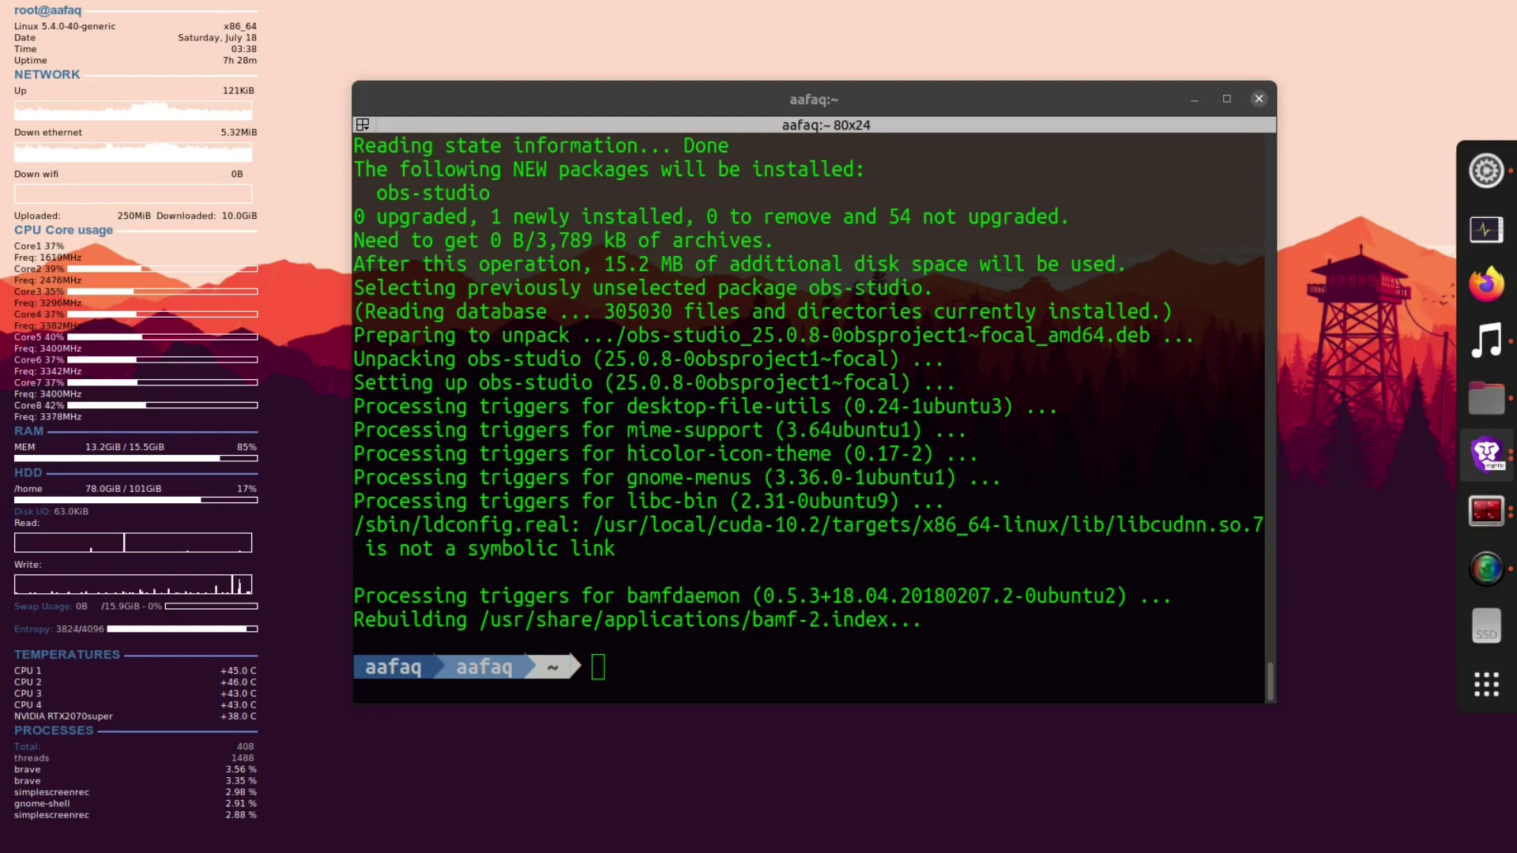
{"action": "left_click", "coordinate": [967, 669]}
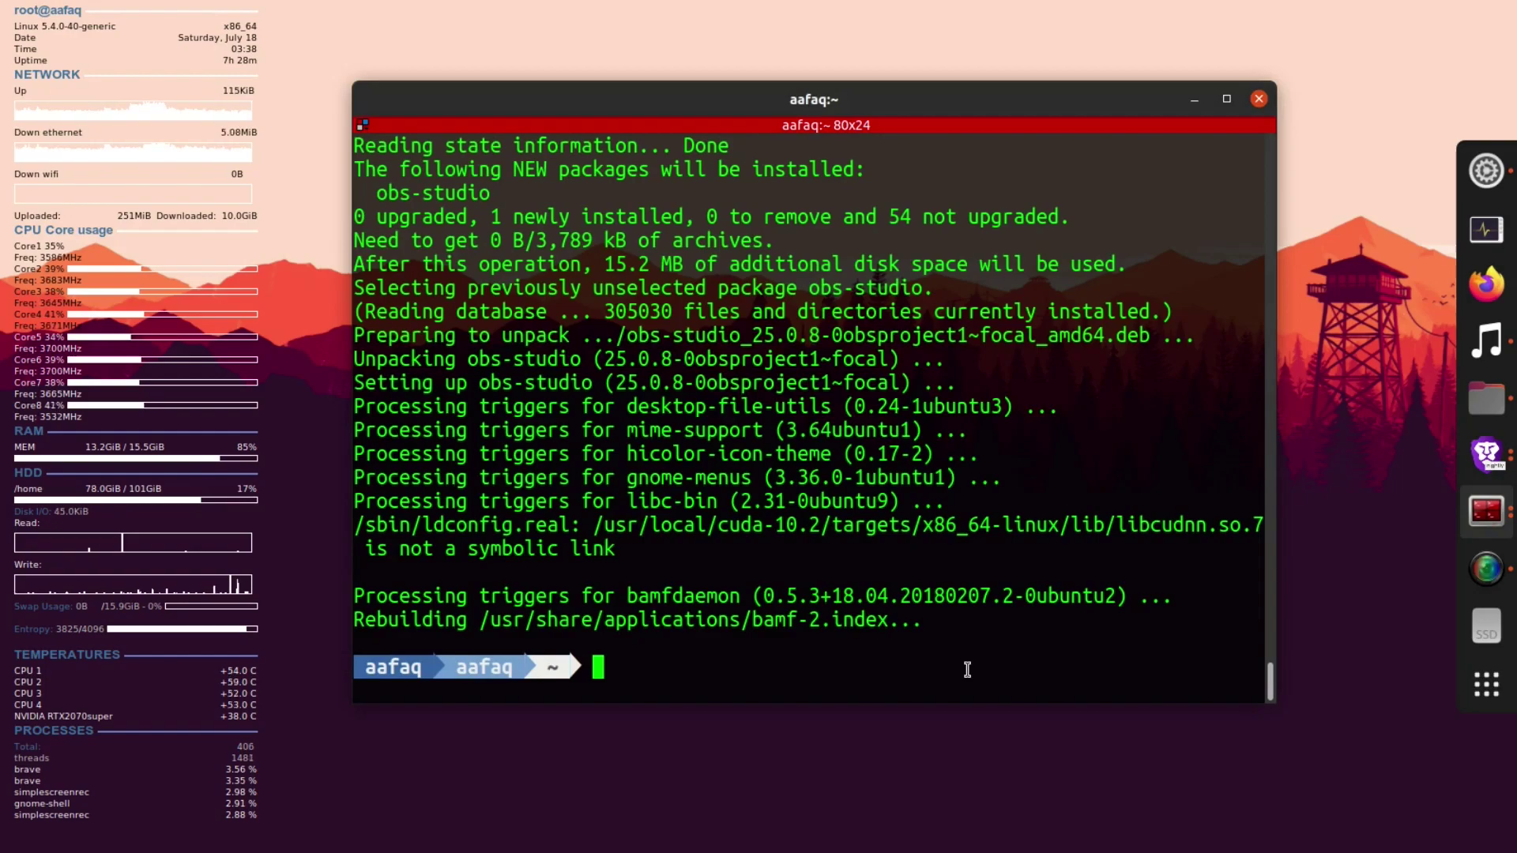
{"action": "type", "text": "sudo apt install v4l2loopback-dkms"}
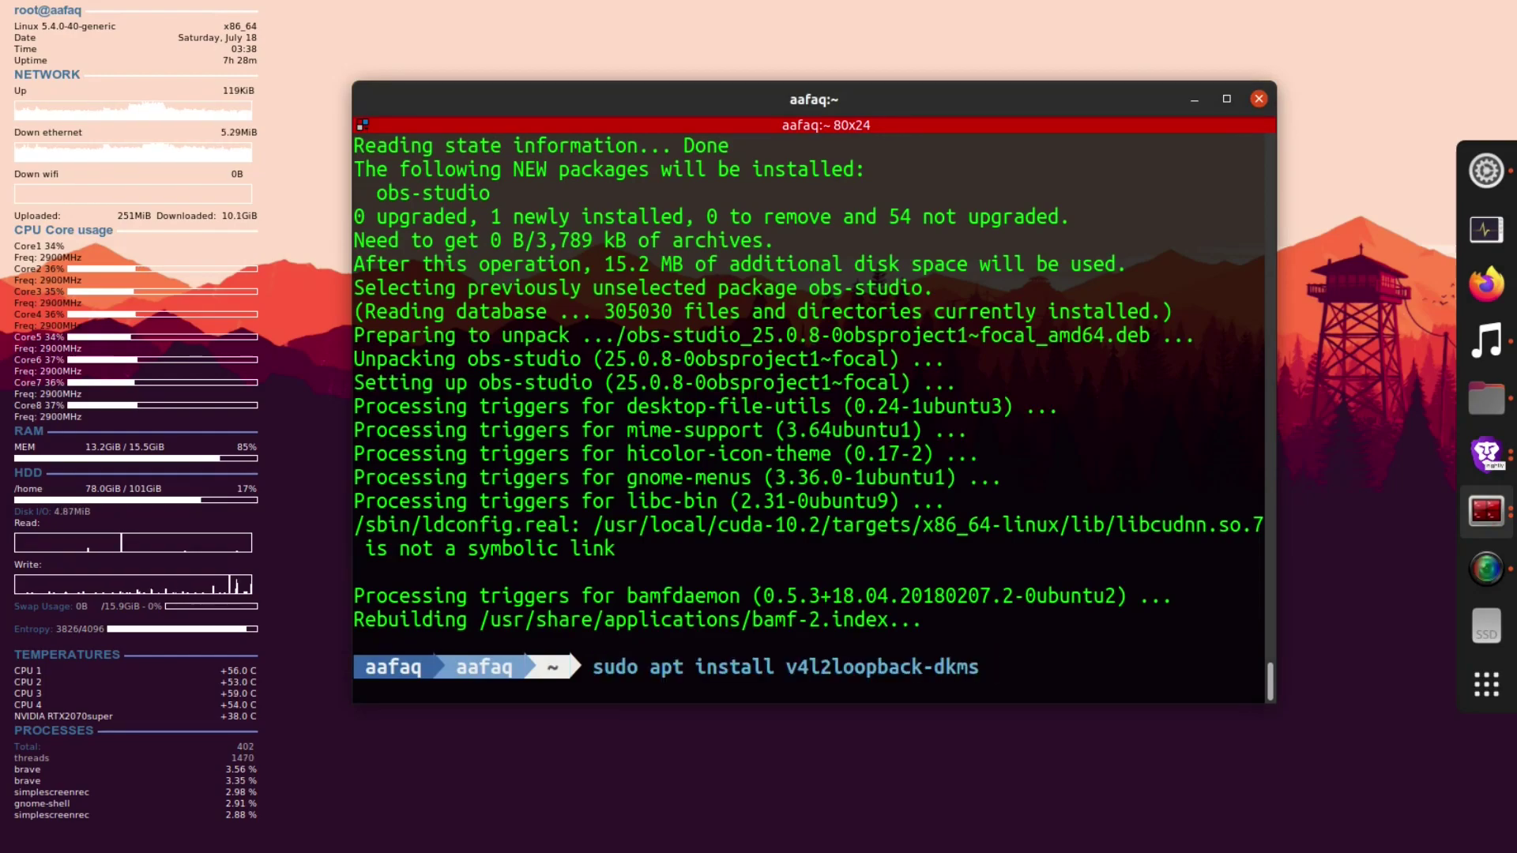
{"action": "key", "text": "Return"}
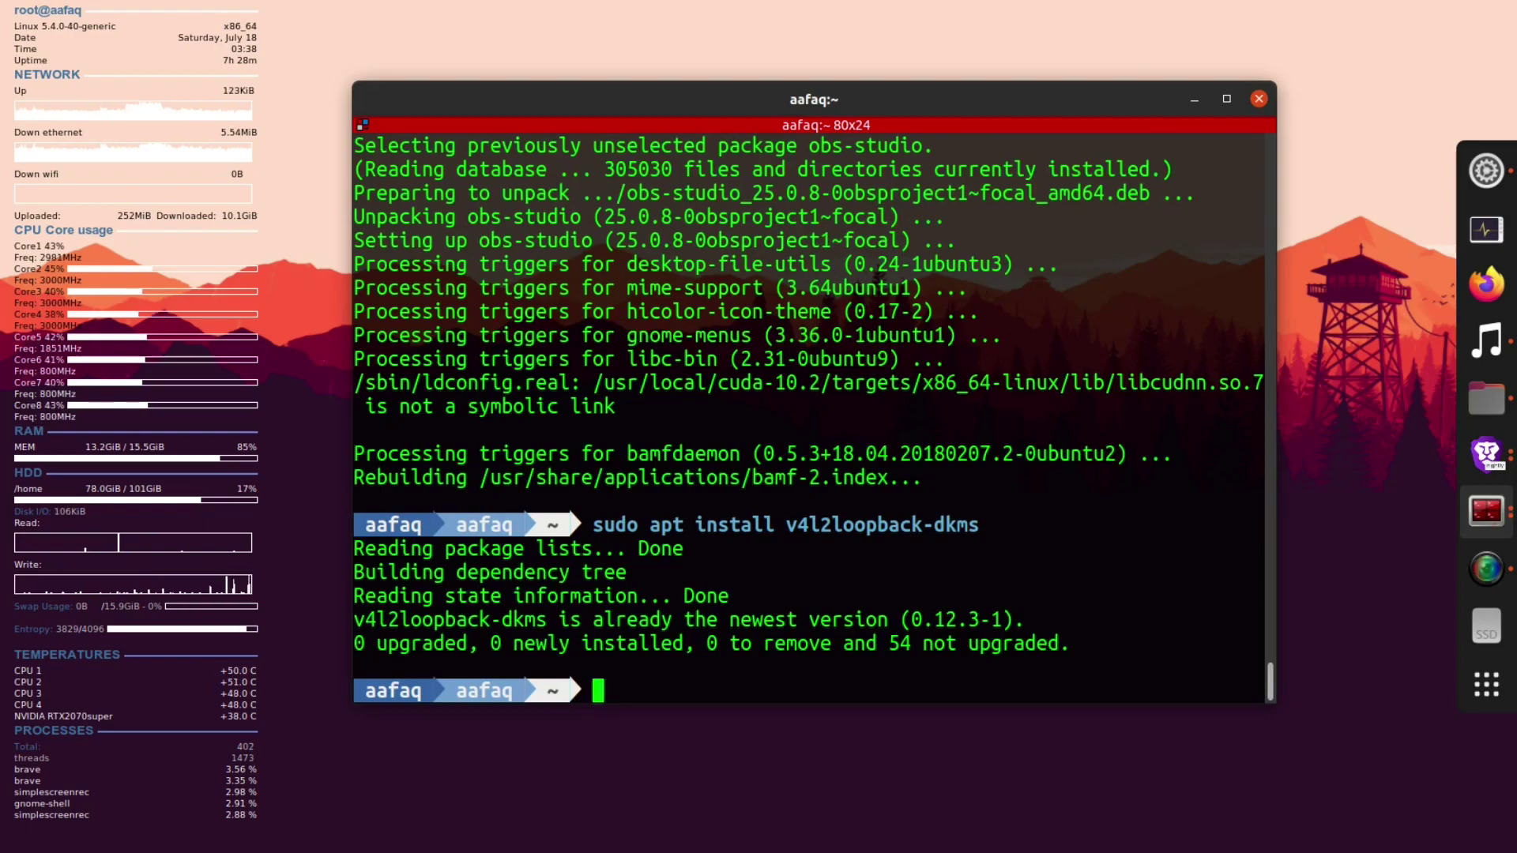
{"action": "key", "text": "alt+Tab"}
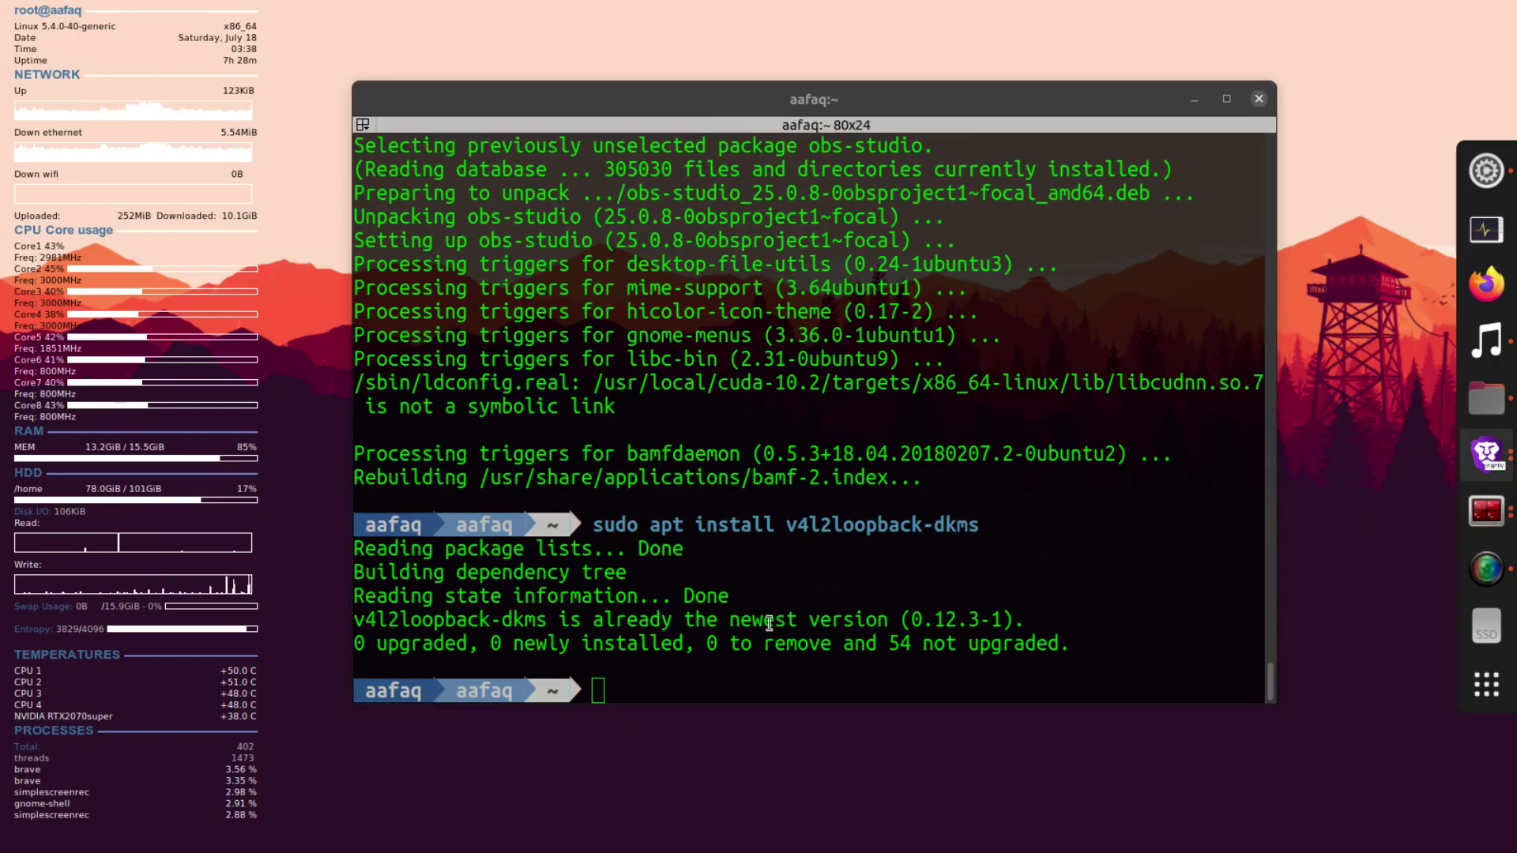
{"action": "left_click", "coordinate": [763, 653]}
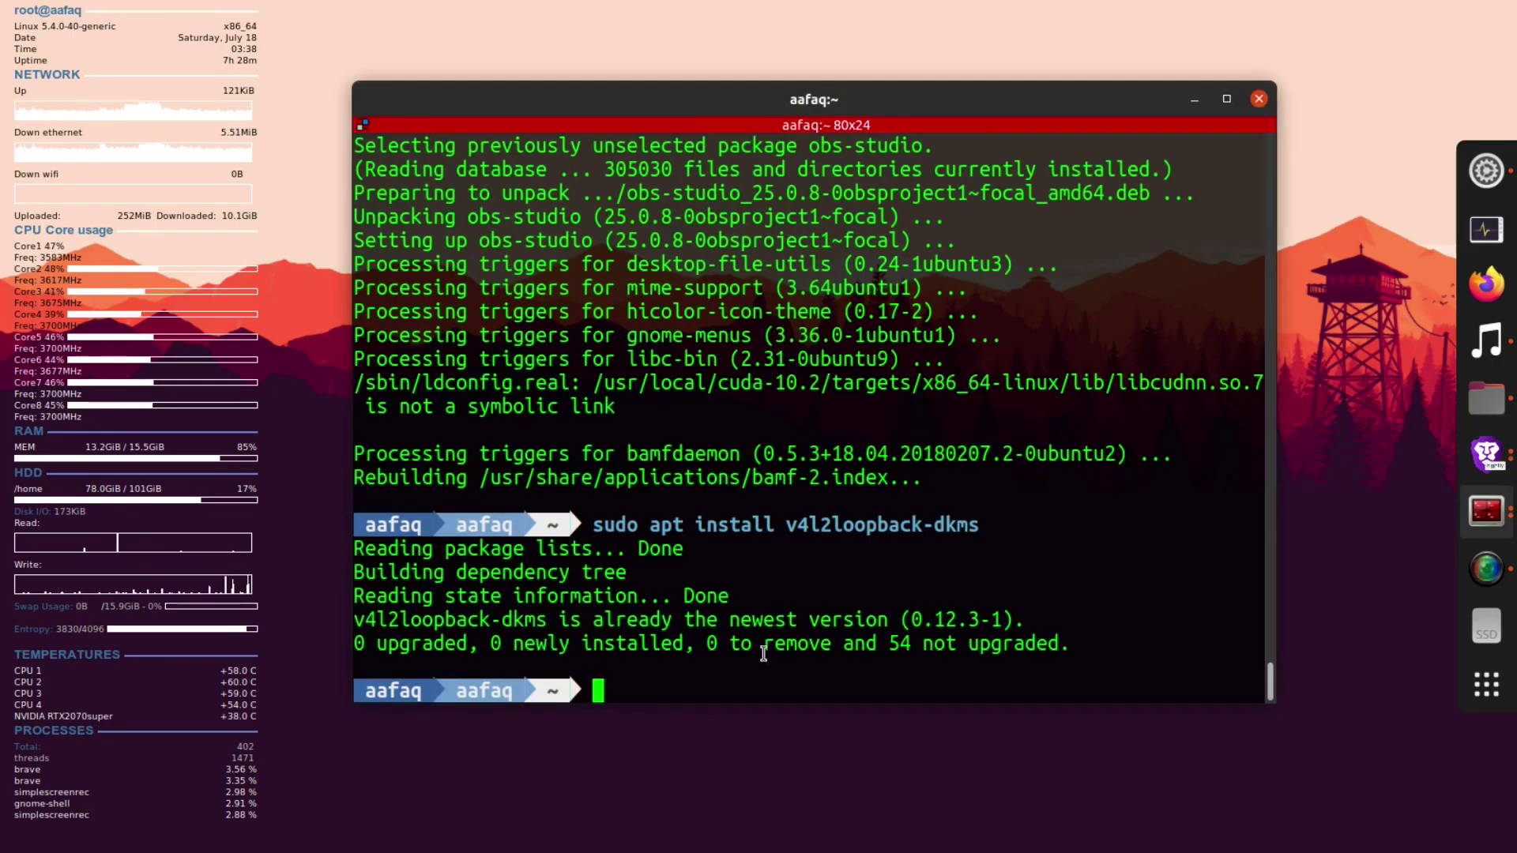
- Load the v4l2loopback module as an 'OBS Cam' device with modprobe
{"action": "type", "text": "sudo modprobe v4l2loopback devices=1 video_nr=10 card_label=\"OBS Cam\" exclusive_caps=1"}
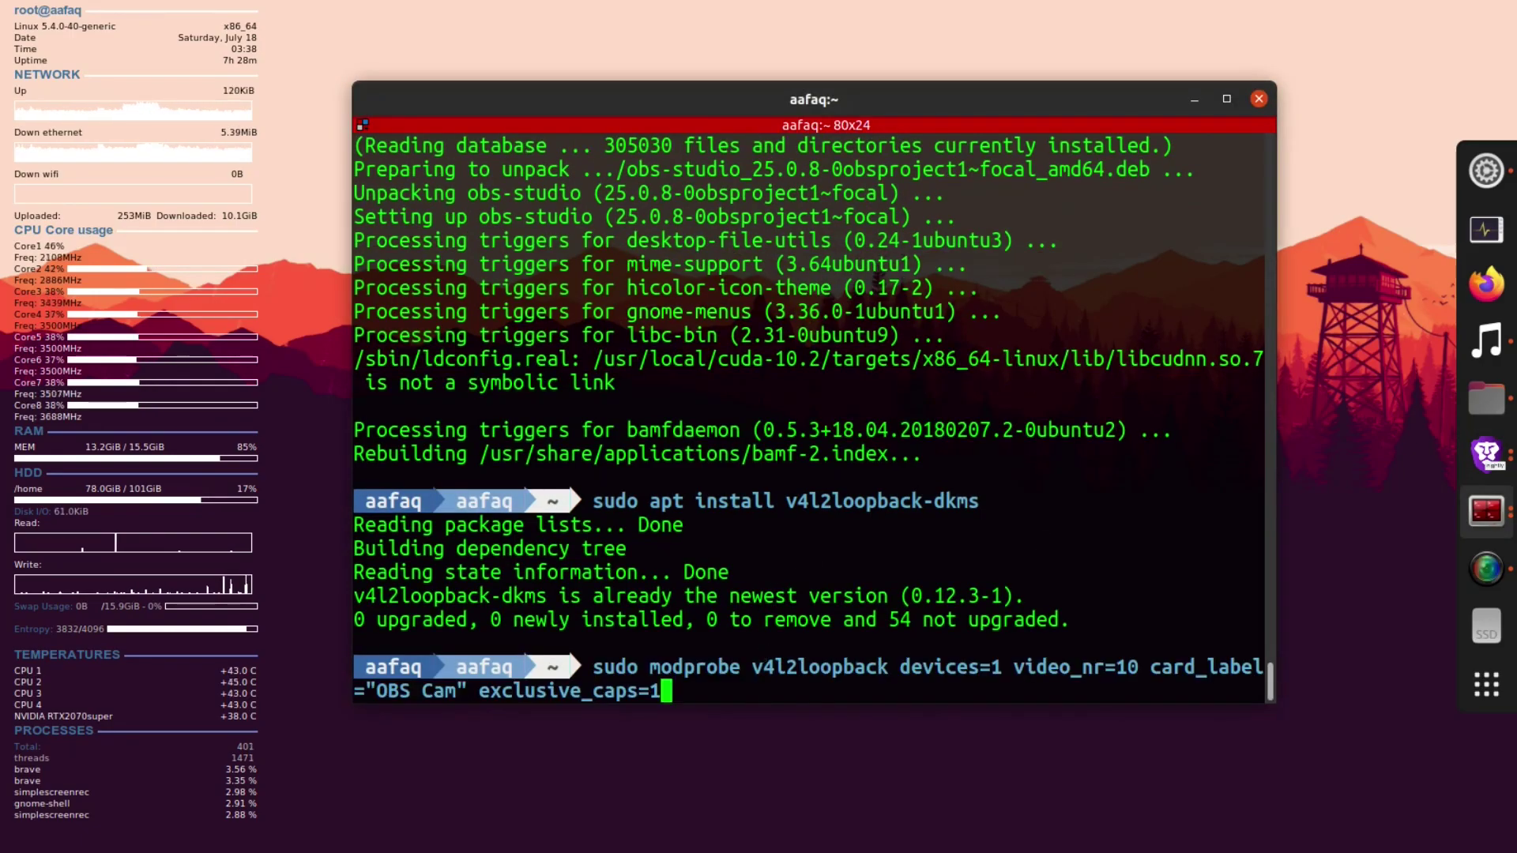
{"action": "key", "text": "Return"}
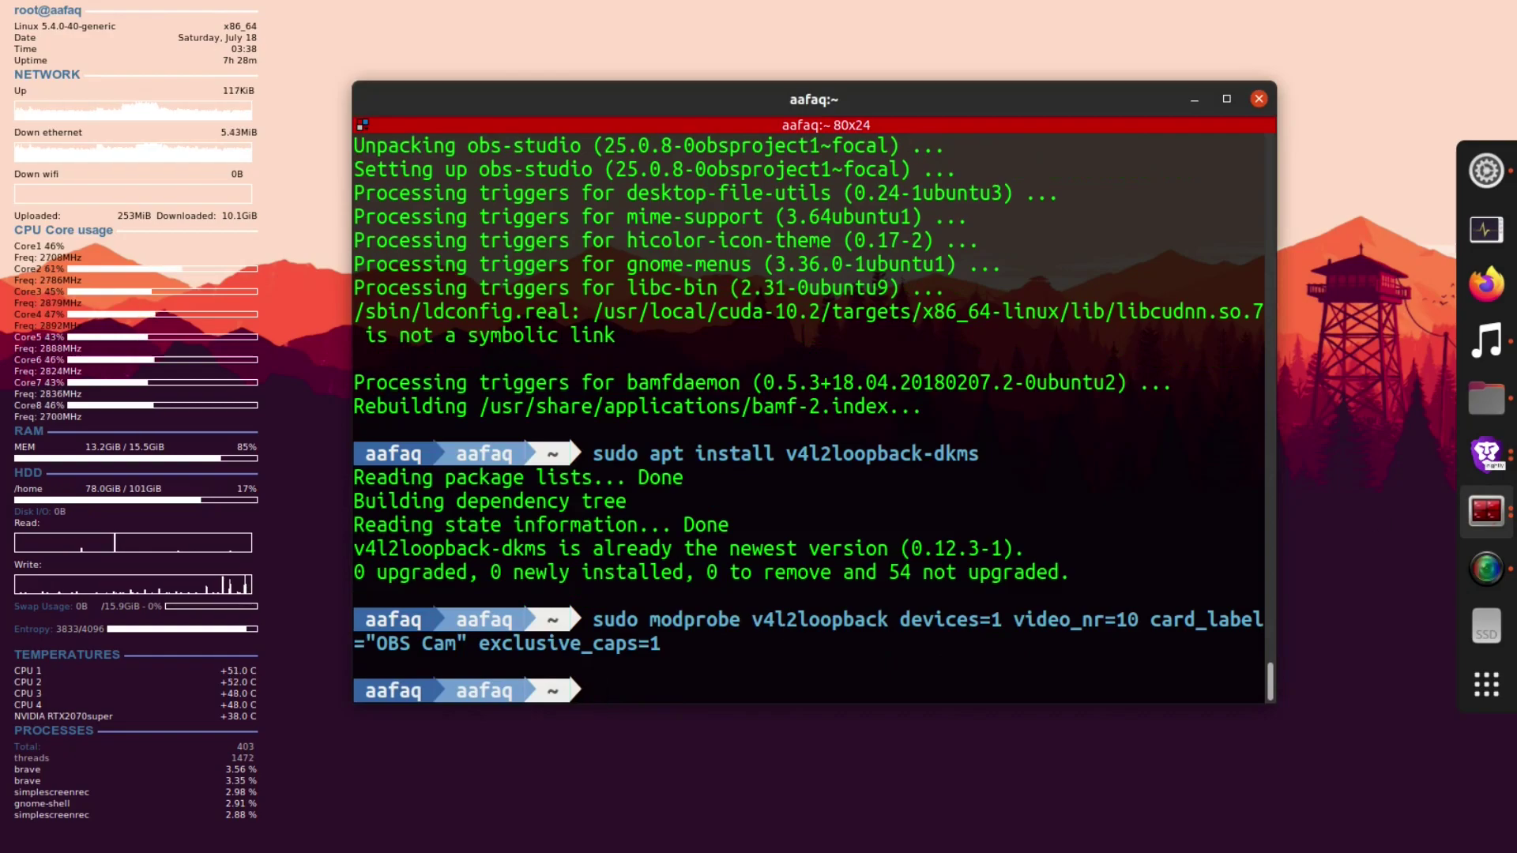
{"action": "key", "text": "alt+Tab"}
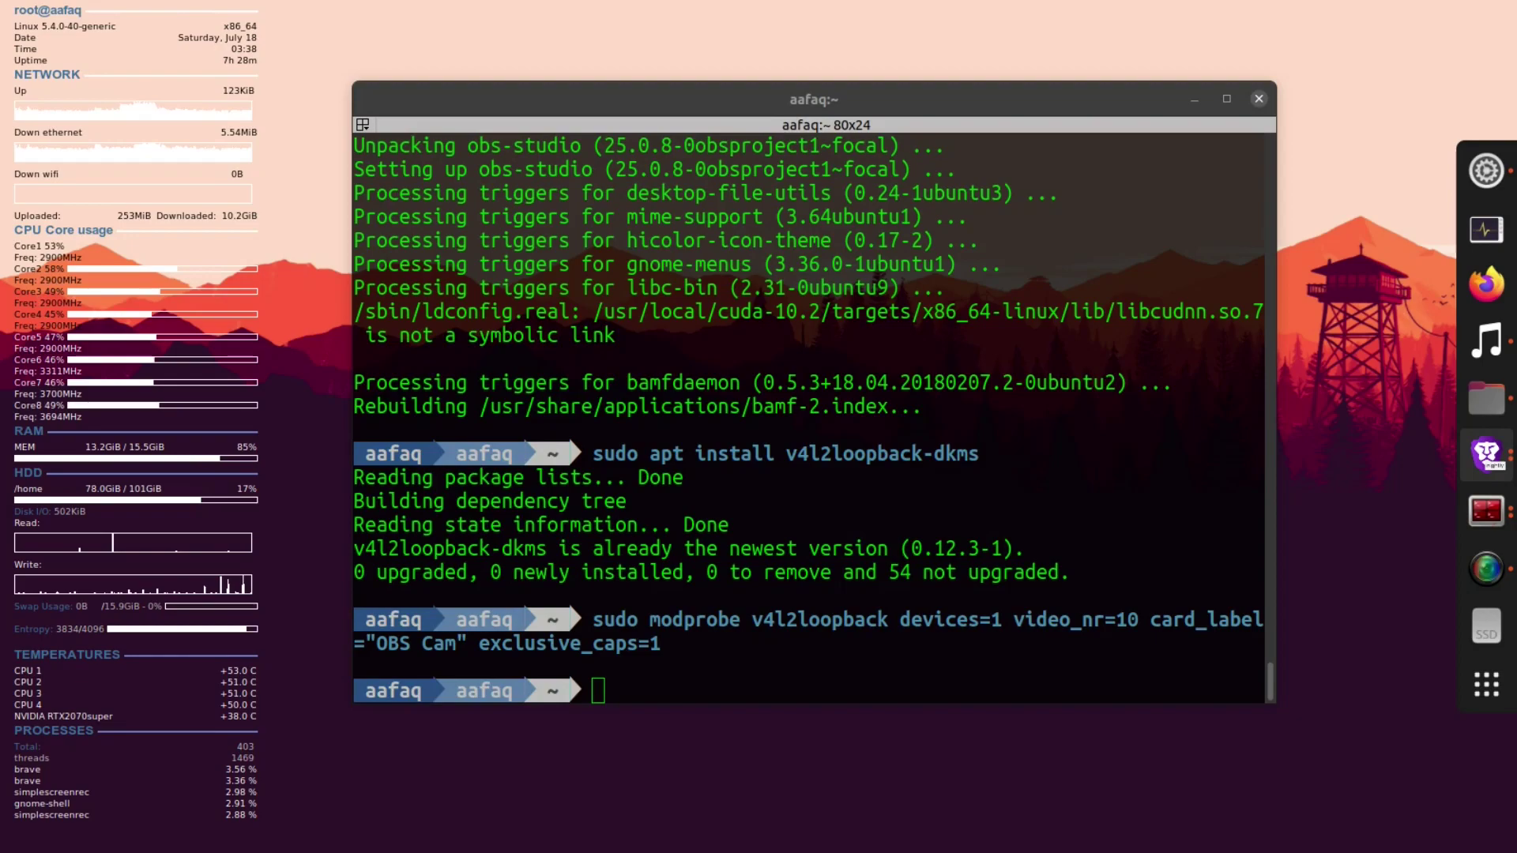
- Run 'sudo apt install qtbase5-dev' to ensure the Qt dev package is present
{"action": "left_click", "coordinate": [782, 624]}
{"action": "type", "text": "sudo apt install qtbase5-dev"}
{"action": "key", "text": "Return"}
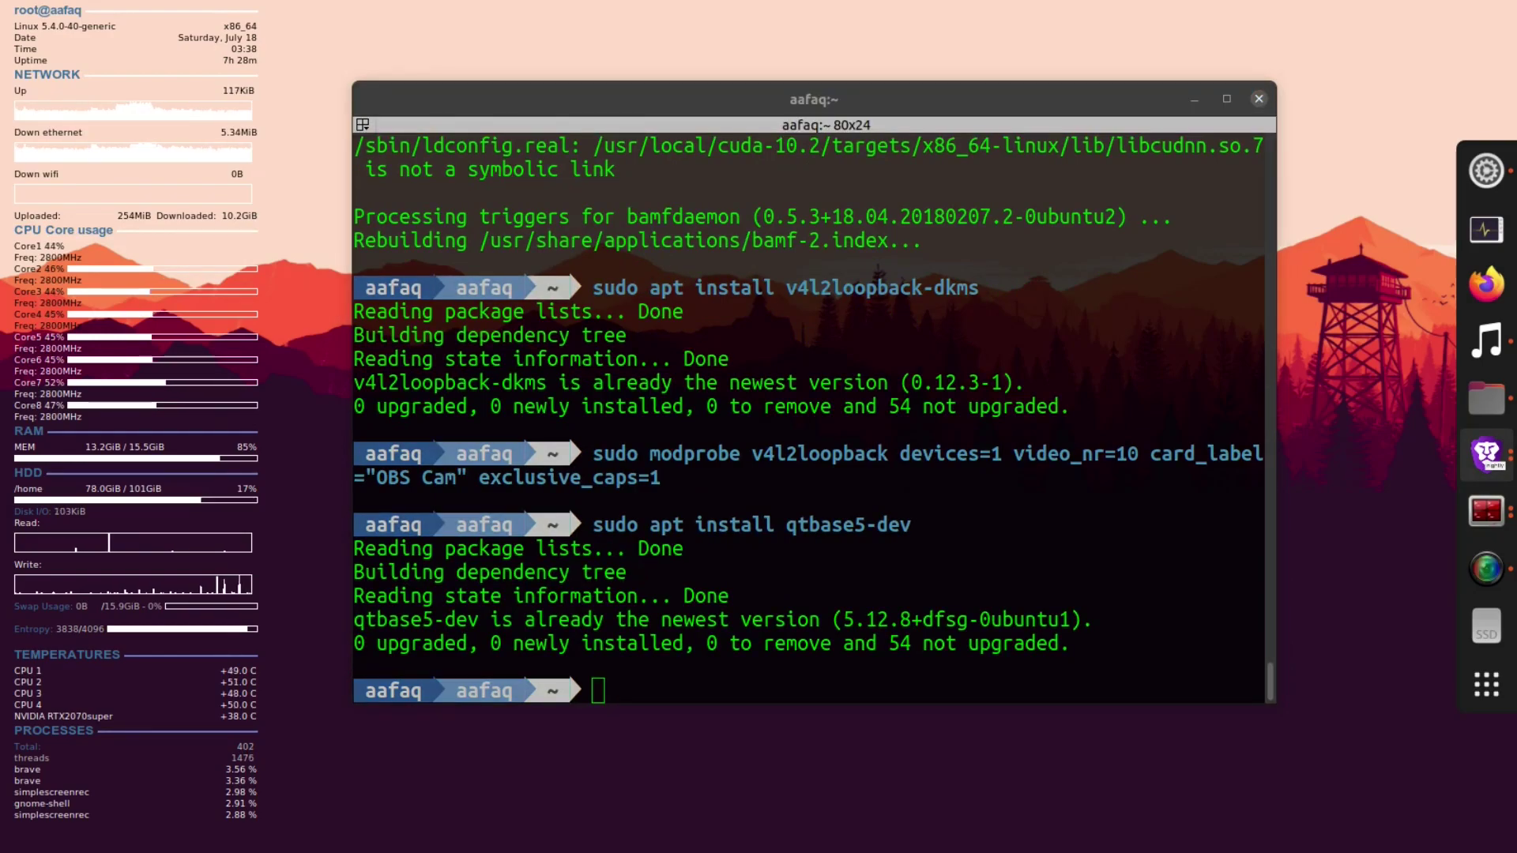
- Git clone the obs-studio and obs-v4l2sink repositories from GitHub
{"action": "left_click", "coordinate": [826, 647]}
{"action": "type", "text": "git clone --recursive https://github.com/obsproject/obs-studio.git"}
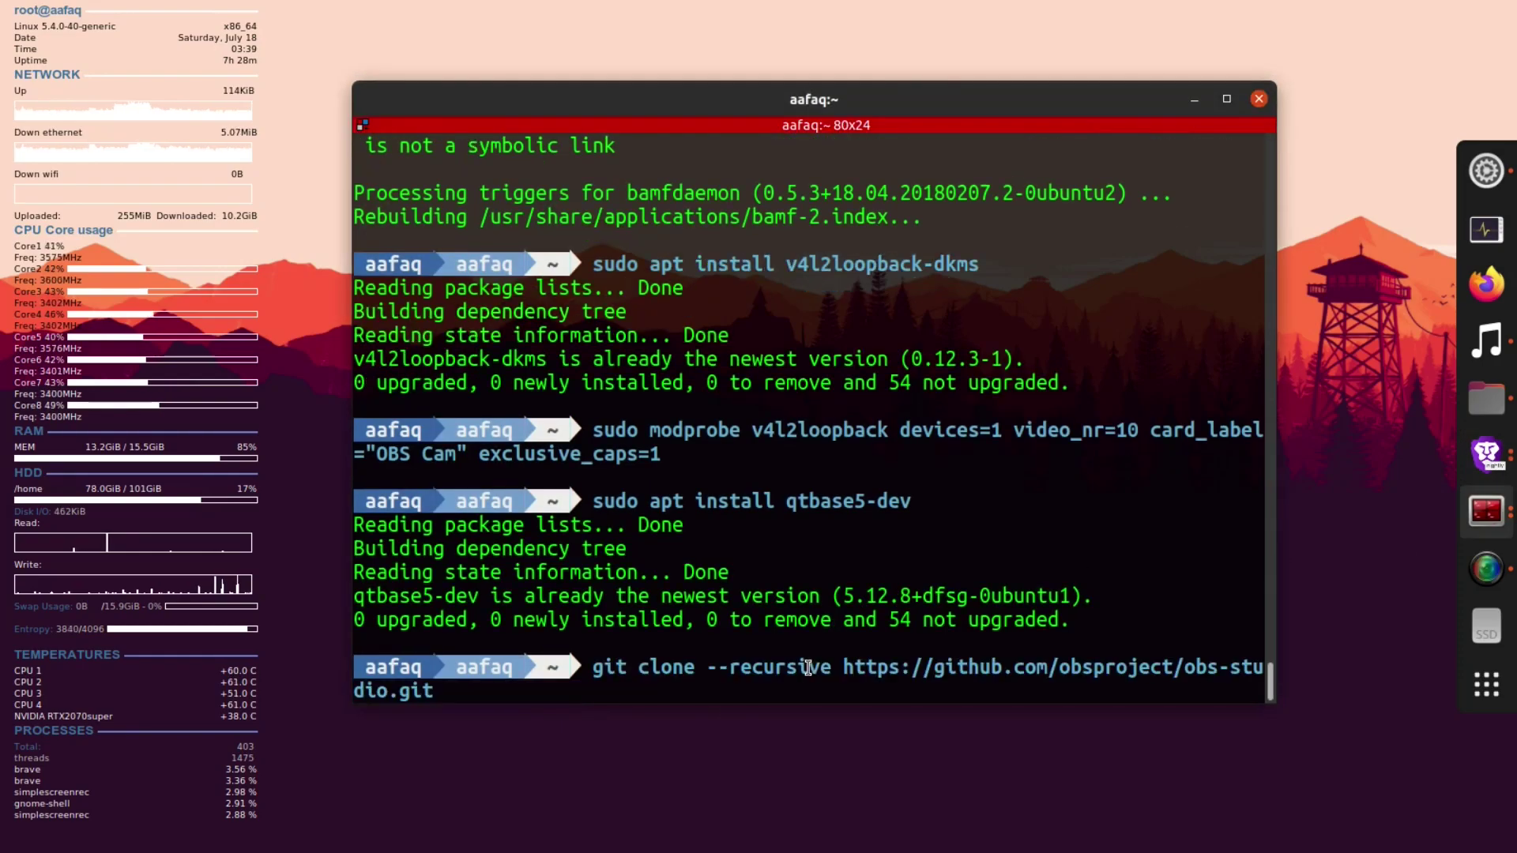
{"action": "key", "text": "Return"}
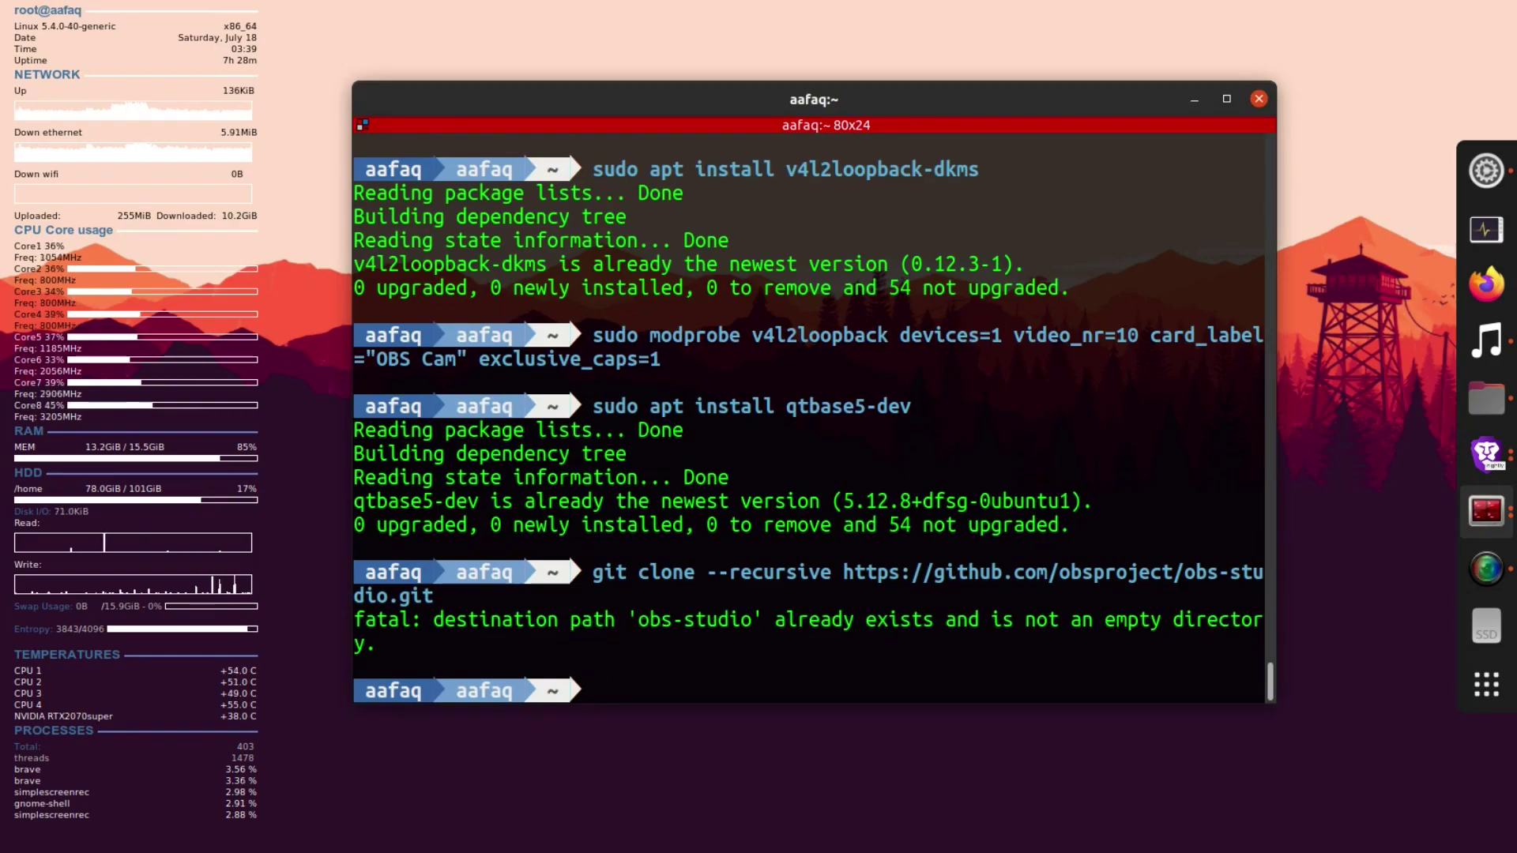
{"action": "key", "text": "alt+Tab"}
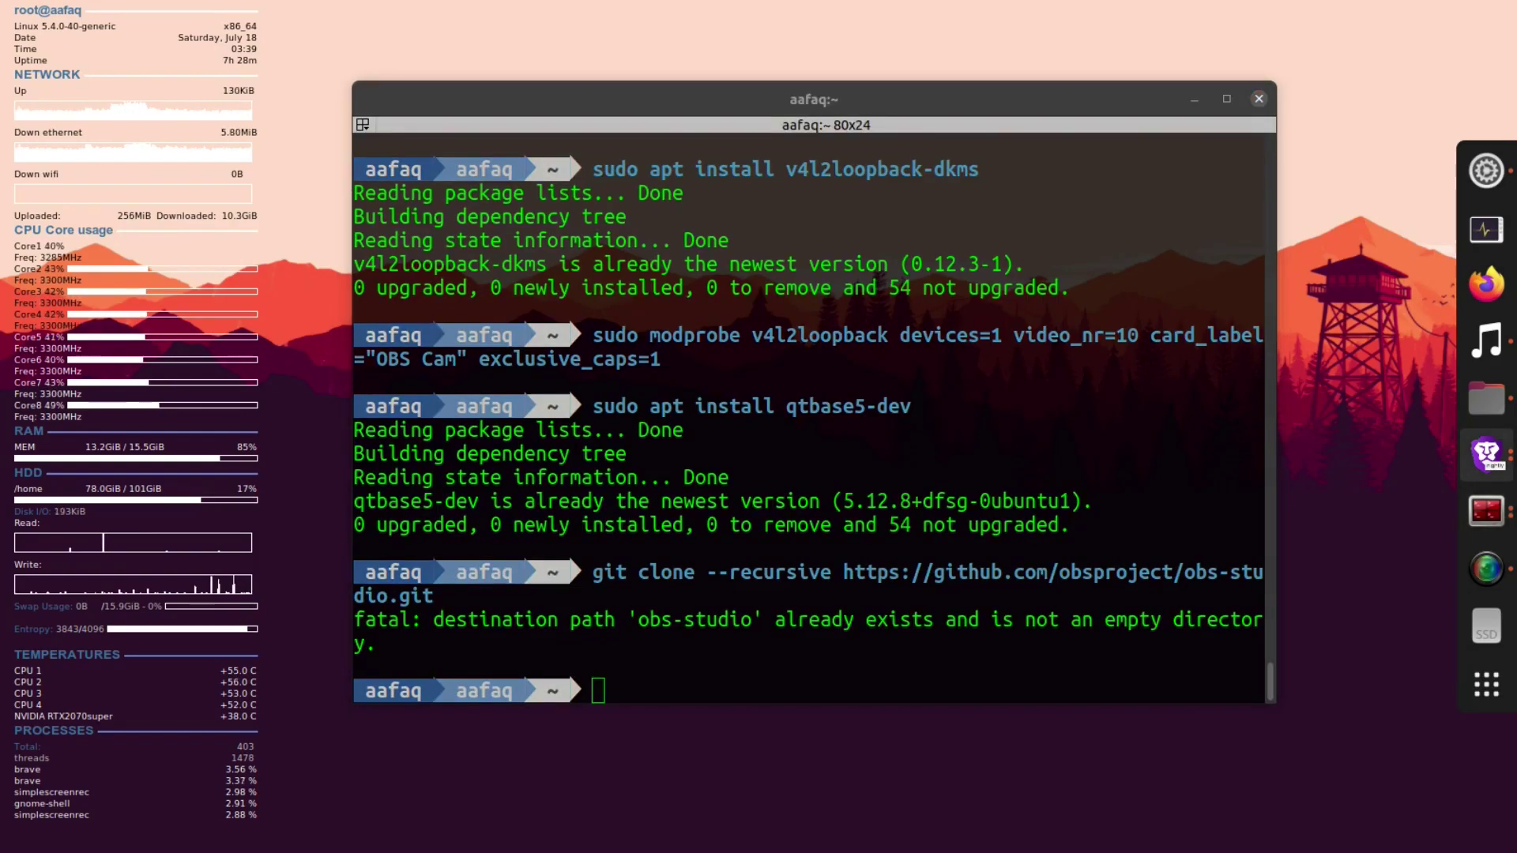
{"action": "left_click", "coordinate": [918, 661]}
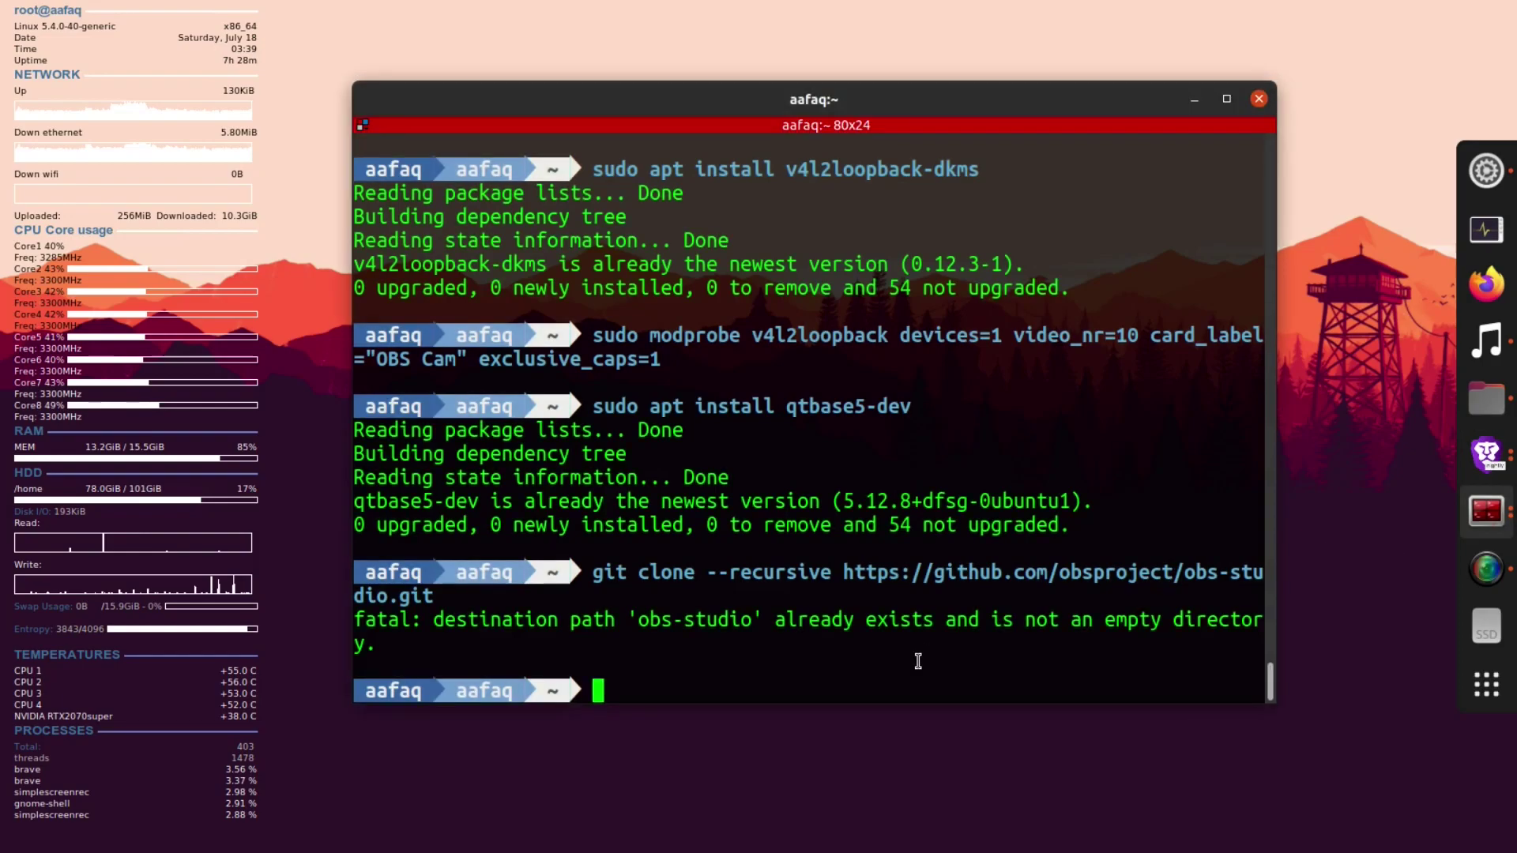
{"action": "type", "text": "git clone https://github.com/CatxFish/obs-v4l2sink.git"}
{"action": "key", "text": "Return"}
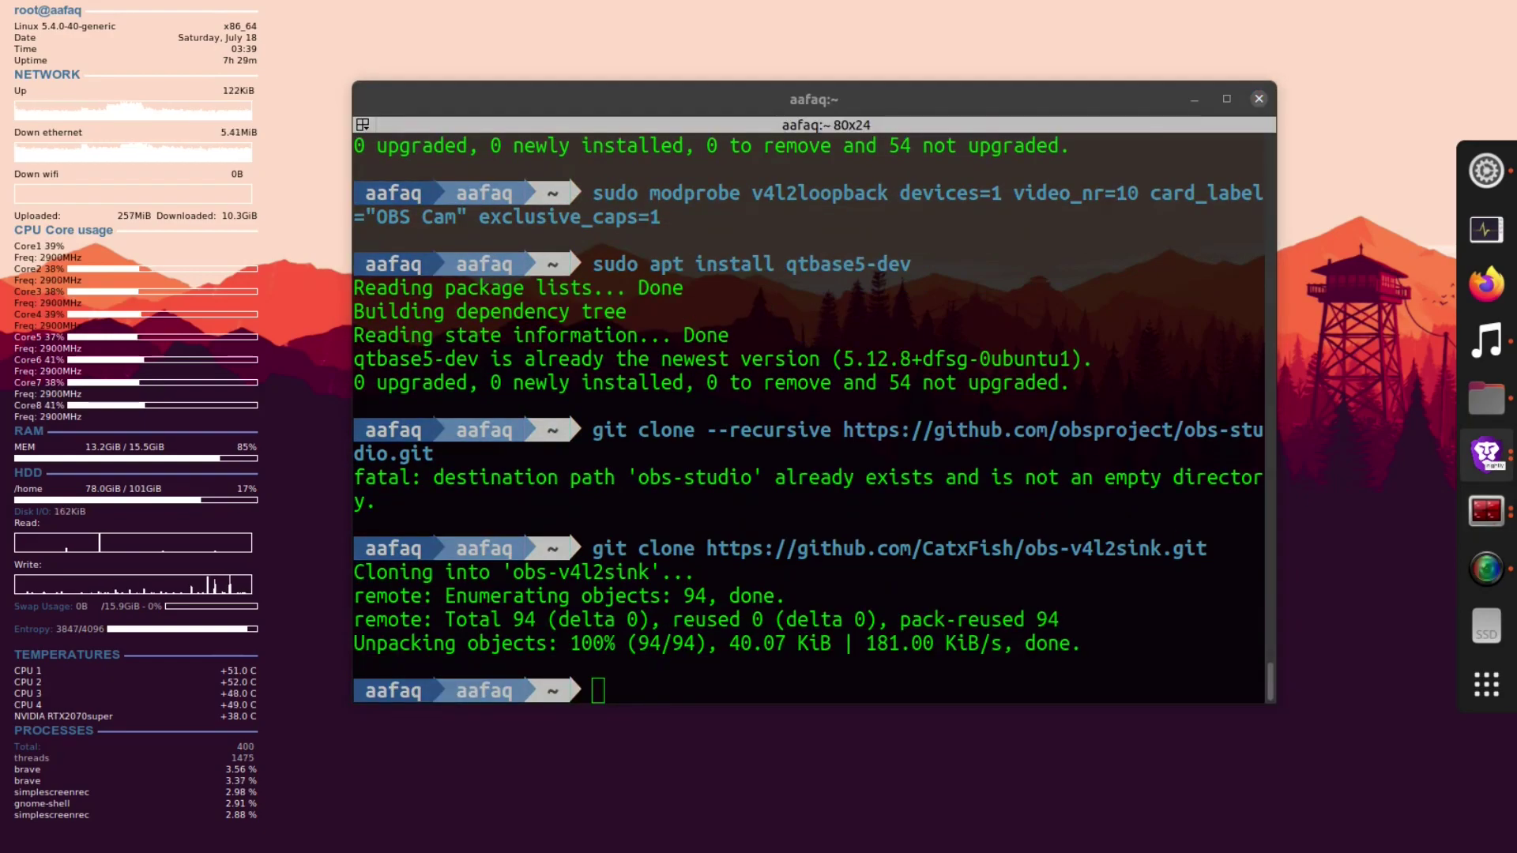
- Create a build folder inside obs-v4l2sink and configure the plugin with cmake
{"action": "left_click", "coordinate": [748, 661]}
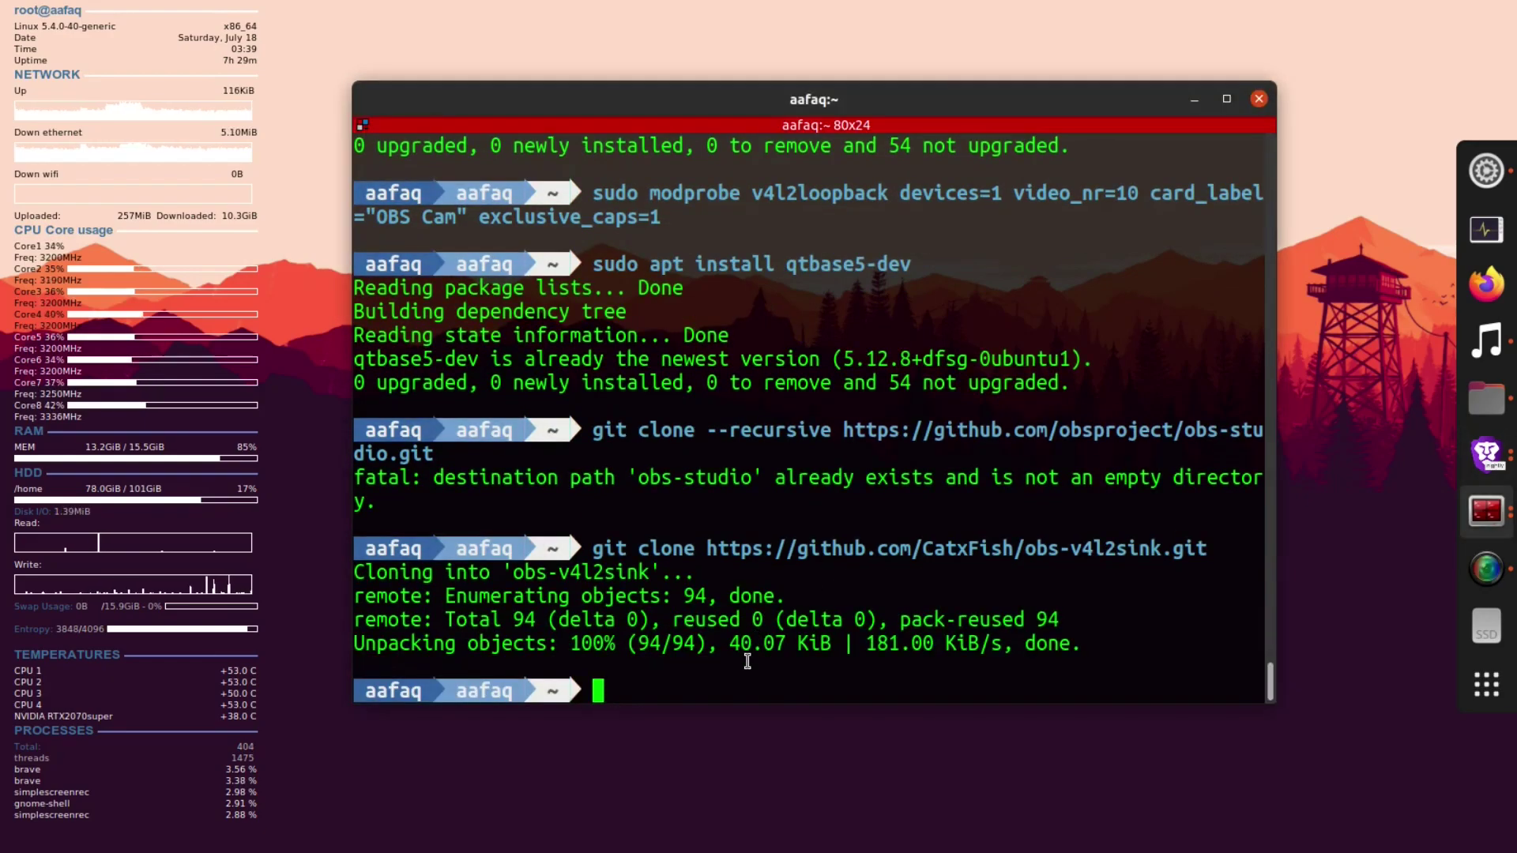
{"action": "type", "text": "cd obs-v4l2sink"}
{"action": "key", "text": "Return"}
{"action": "type", "text": "mkdir build && cd build"}
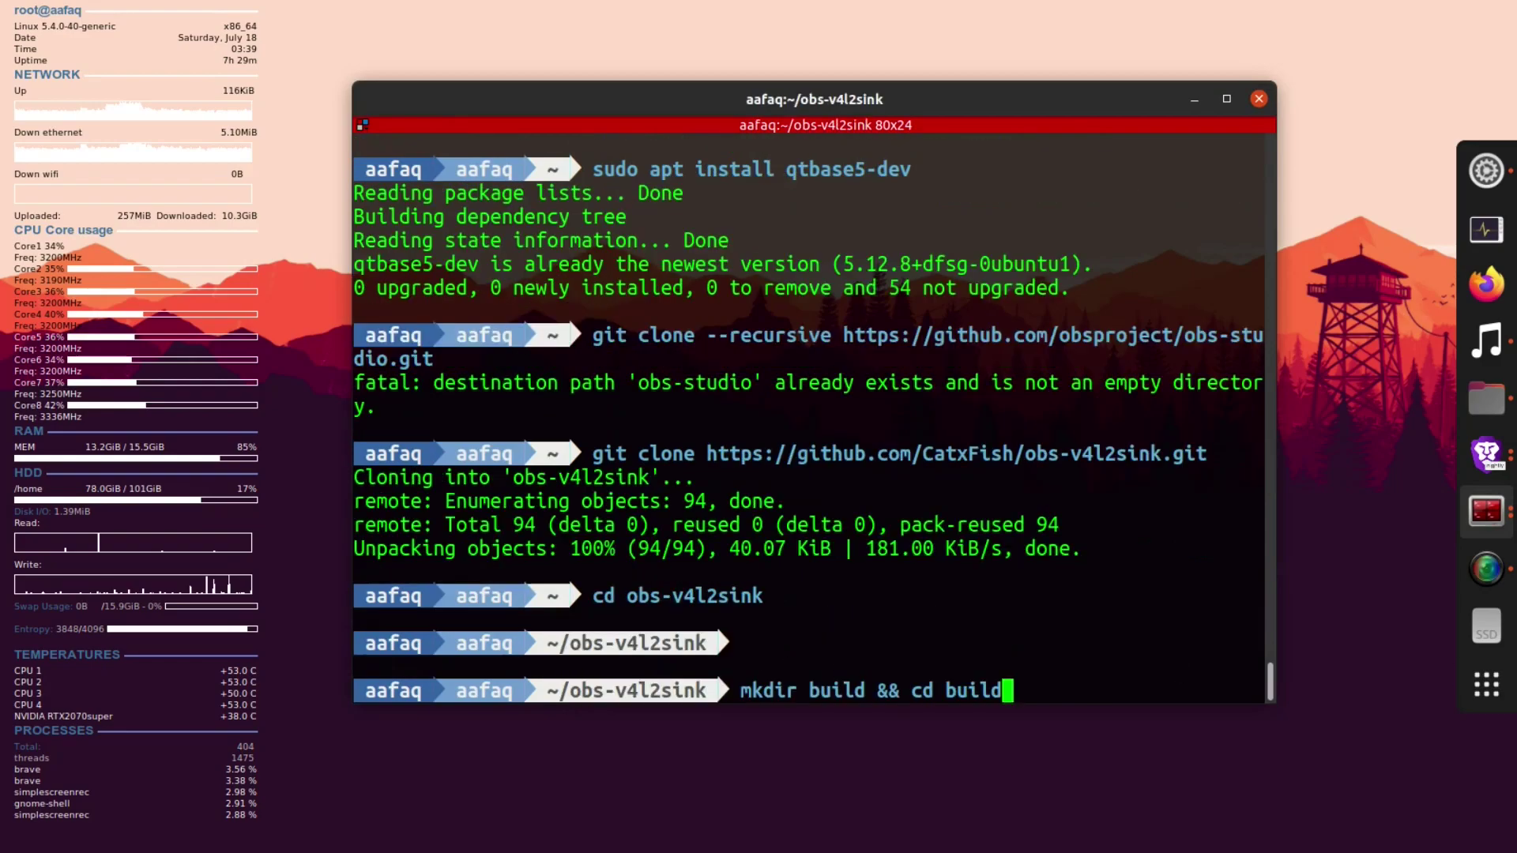
{"action": "key", "text": "Return"}
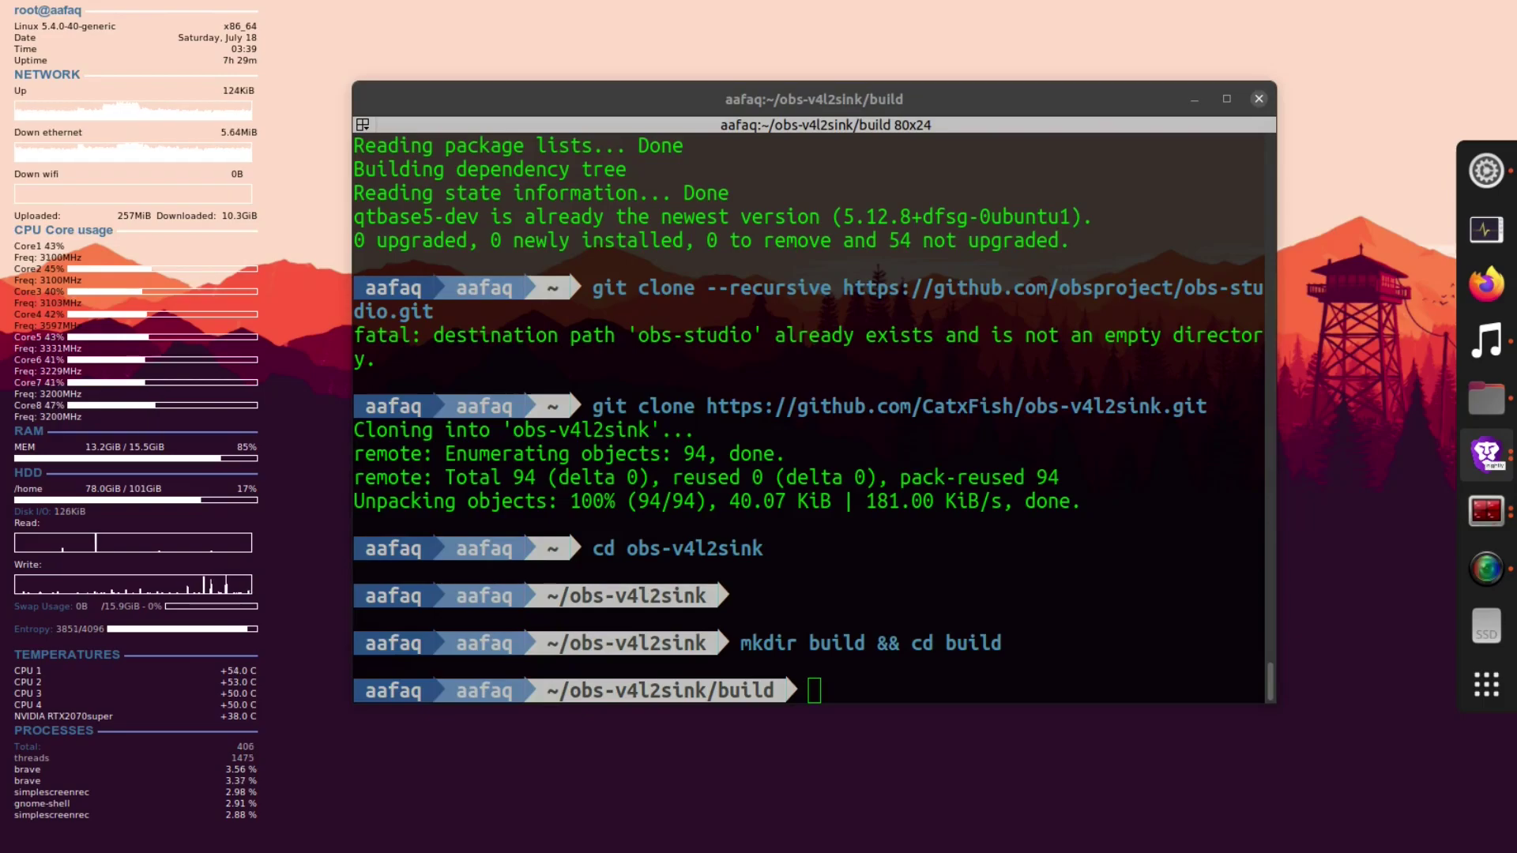
{"action": "left_click", "coordinate": [1103, 543]}
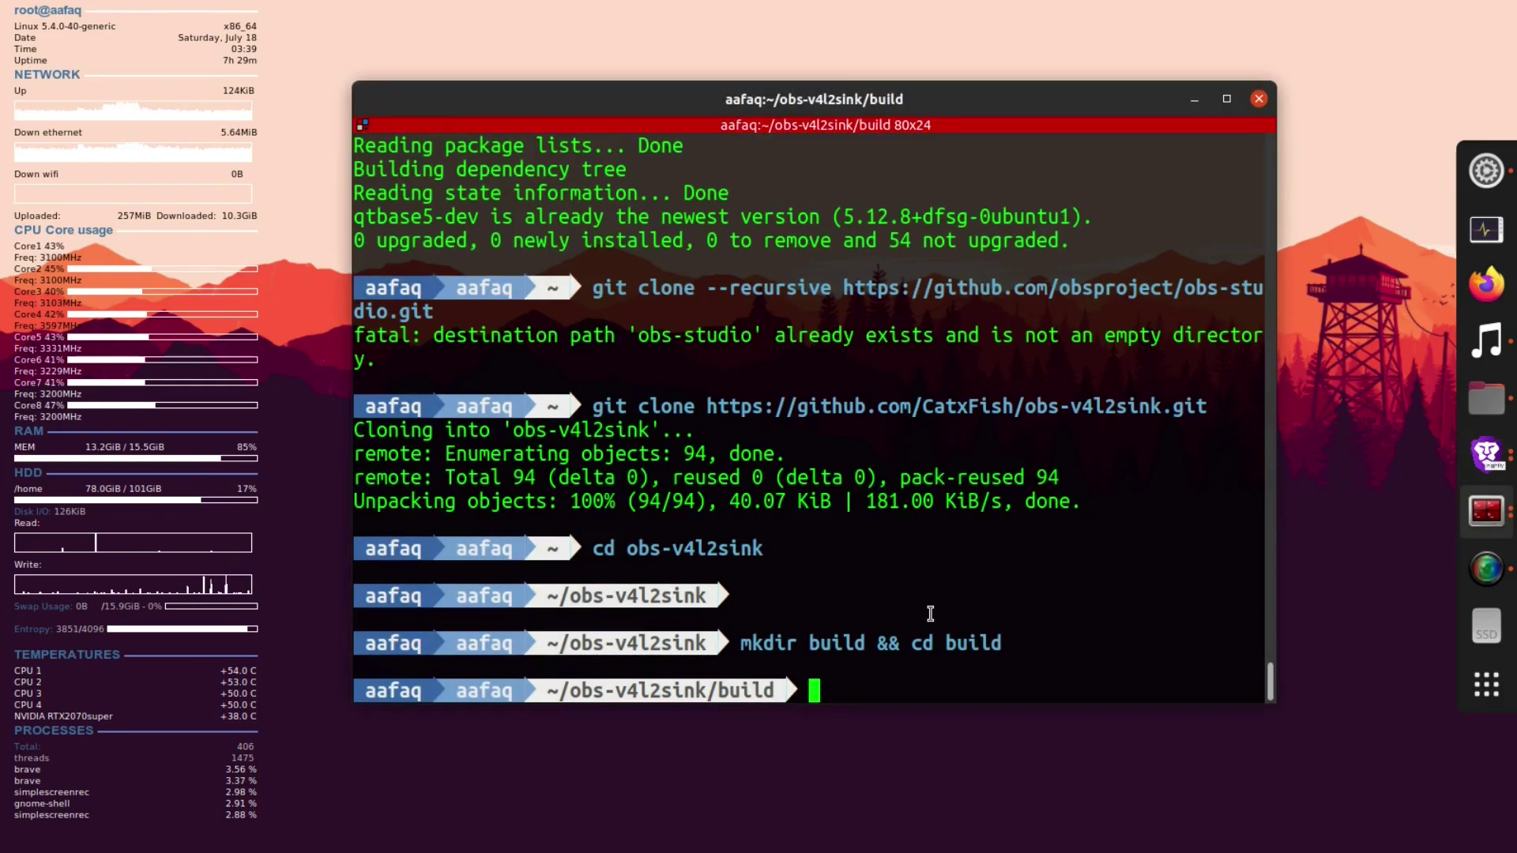
{"action": "type", "text": "cmake -DLIBOBS_INCLUDE_DIR=\"../../obs-studio/libobs\" -DCMAKE_INSTALL_PREFIX=/usr .."}
{"action": "key", "text": "Return"}
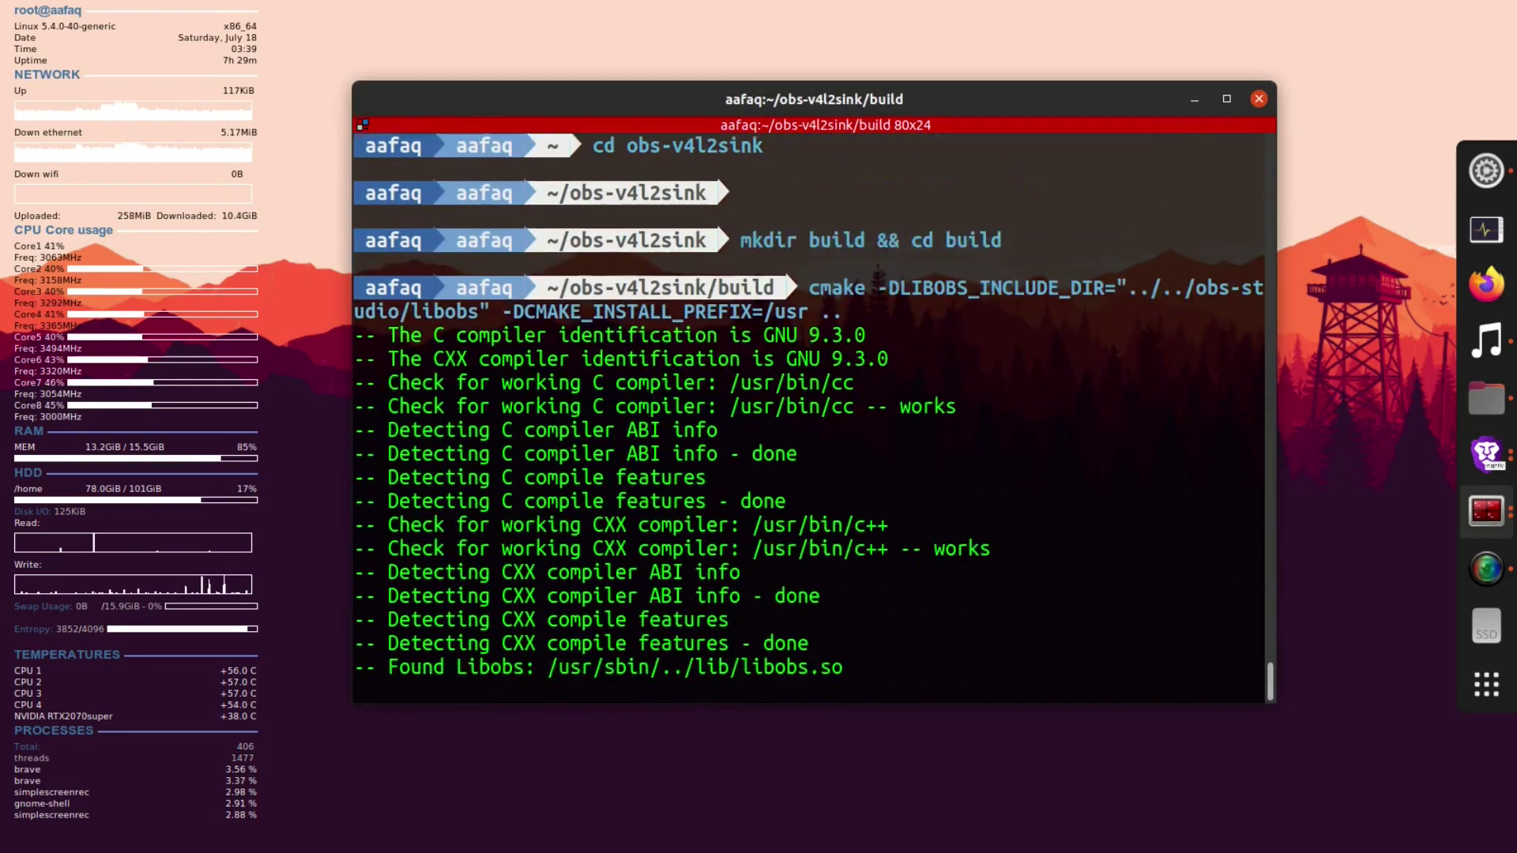
- Compile with 'make -j8' and install the plugin via 'sudo make install'
{"action": "left_click", "coordinate": [925, 636]}
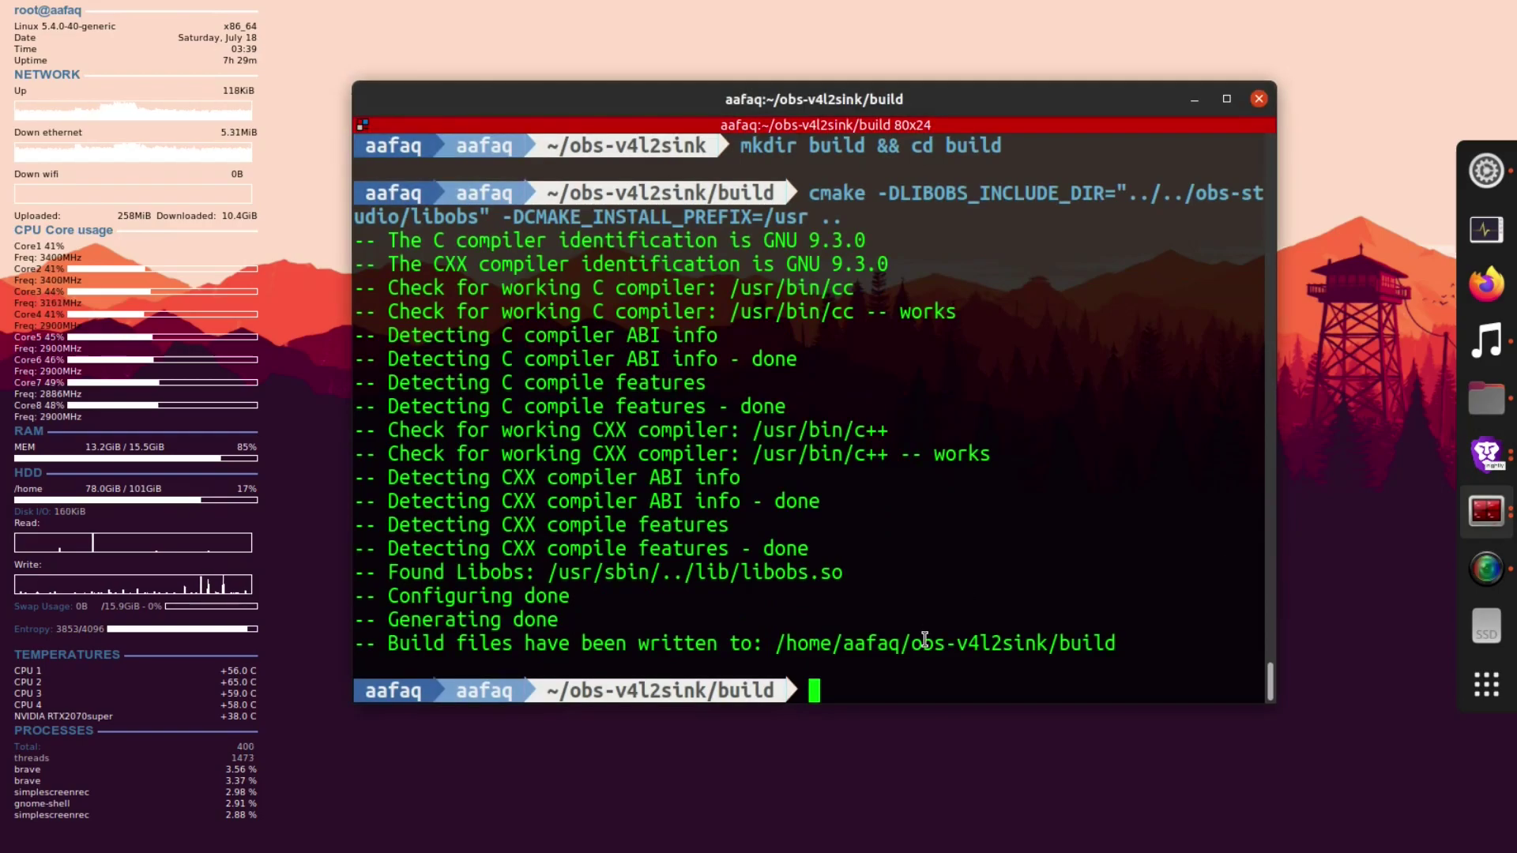
{"action": "type", "text": "make -j4"}
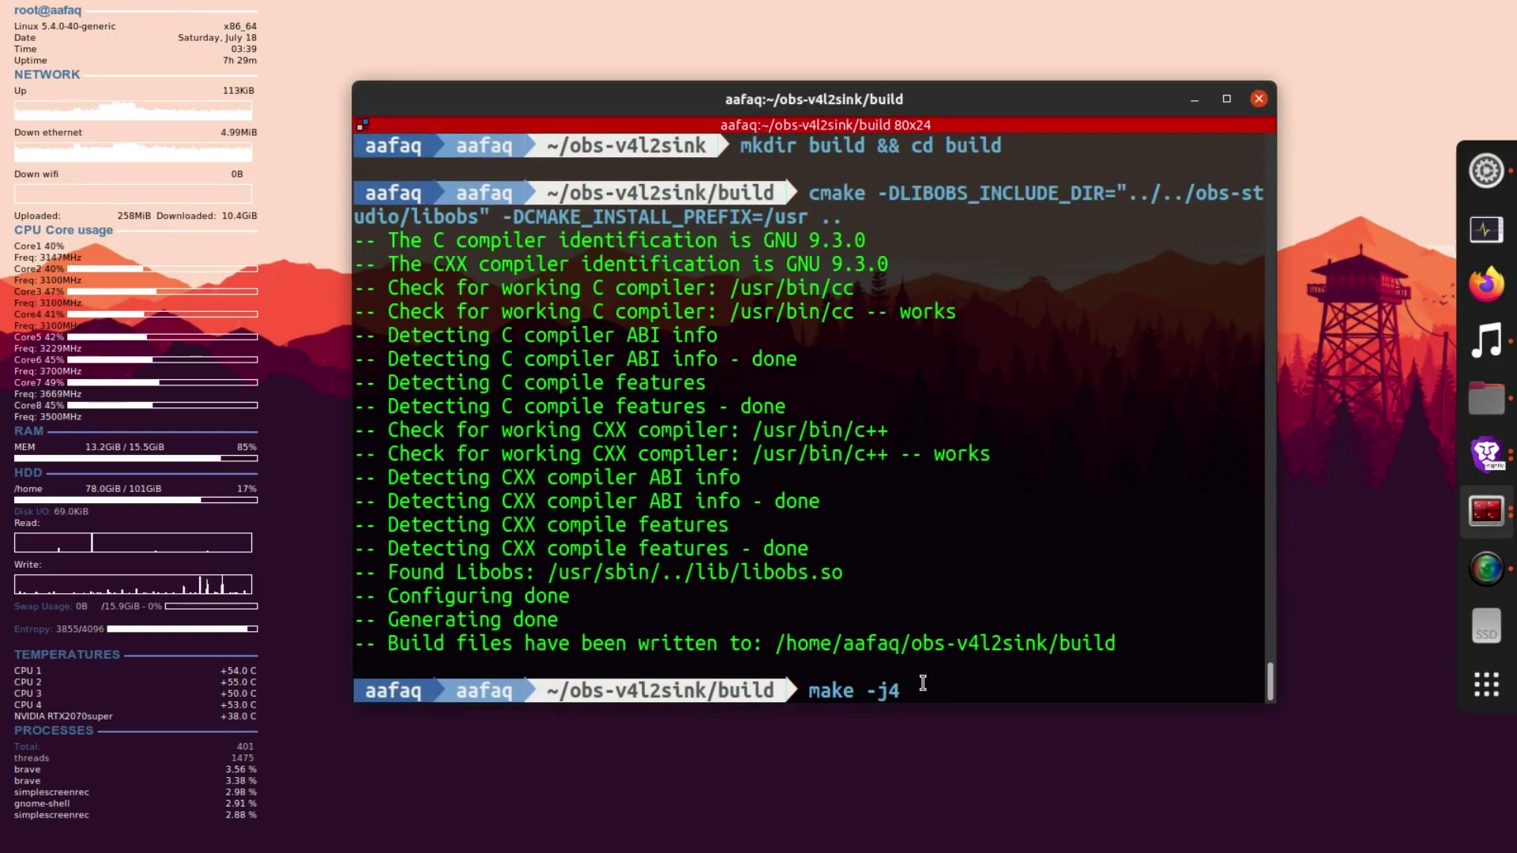
{"action": "key", "text": "BackSpace"}
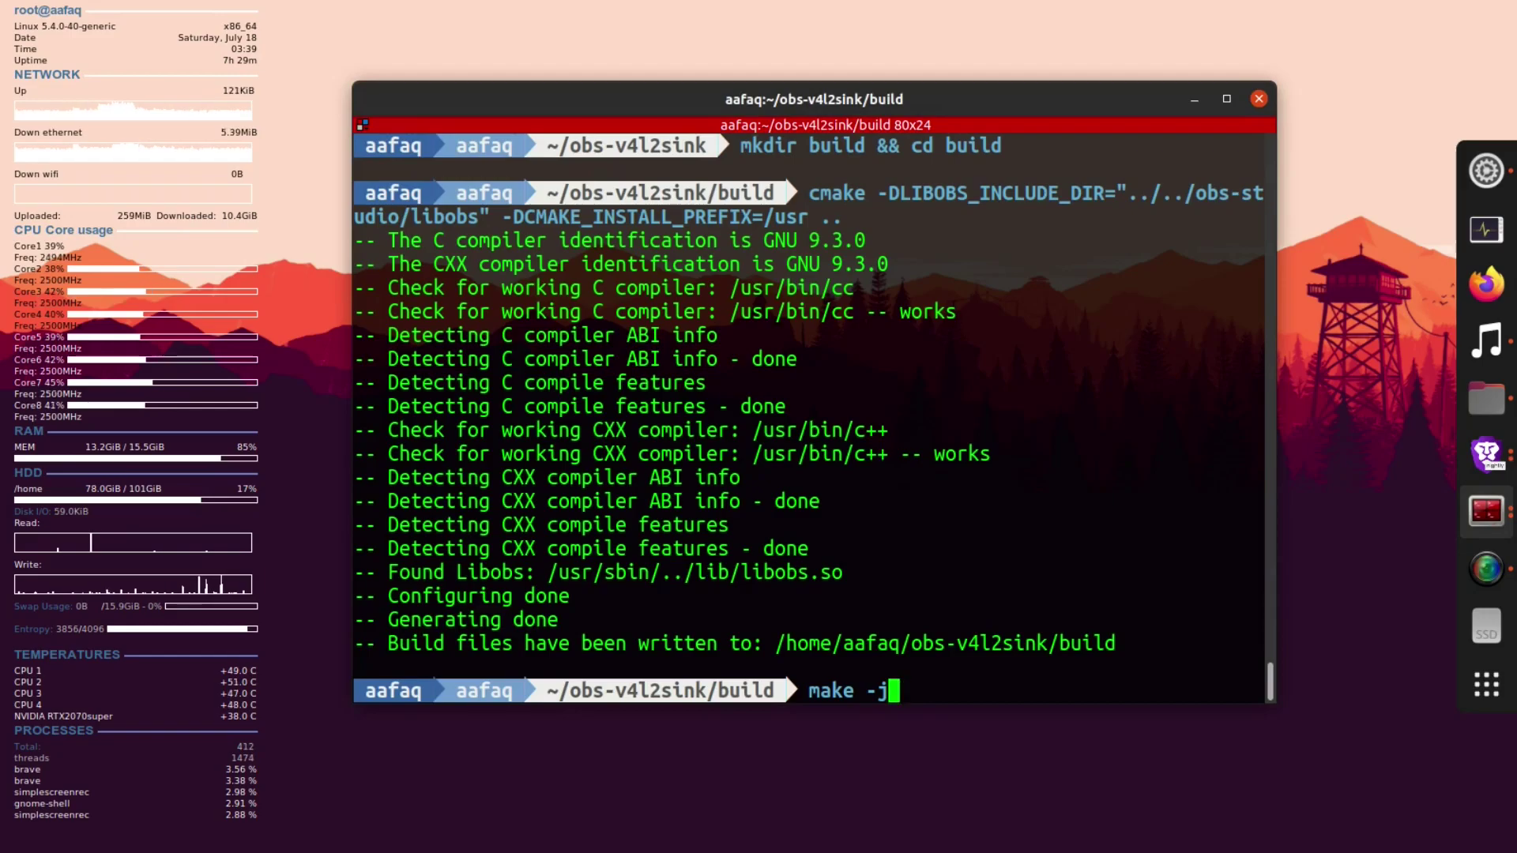
{"action": "type", "text": "8"}
{"action": "key", "text": "Return"}
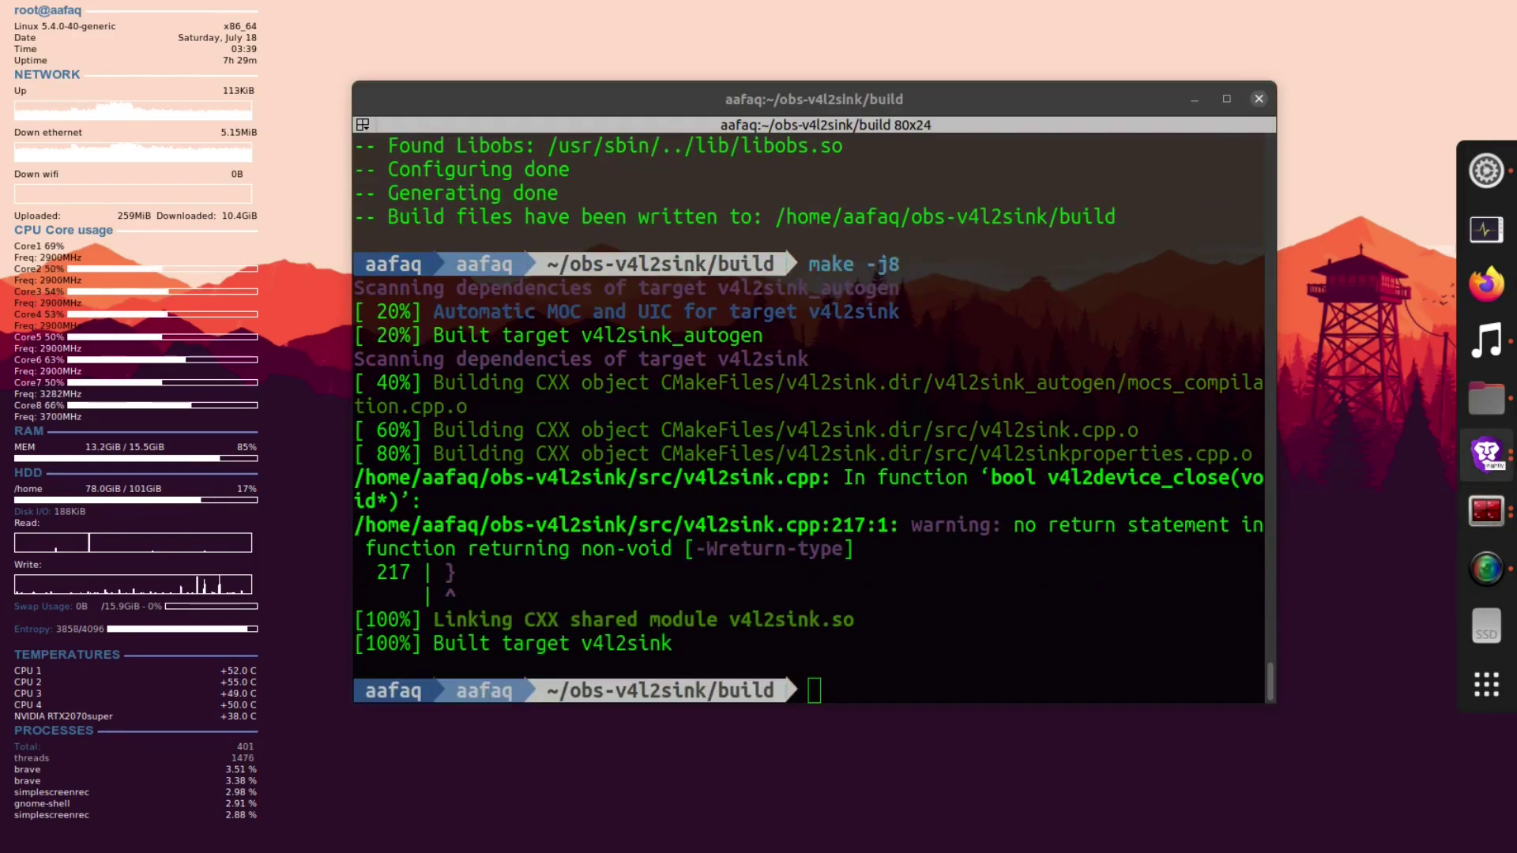
{"action": "left_click", "coordinate": [1014, 604]}
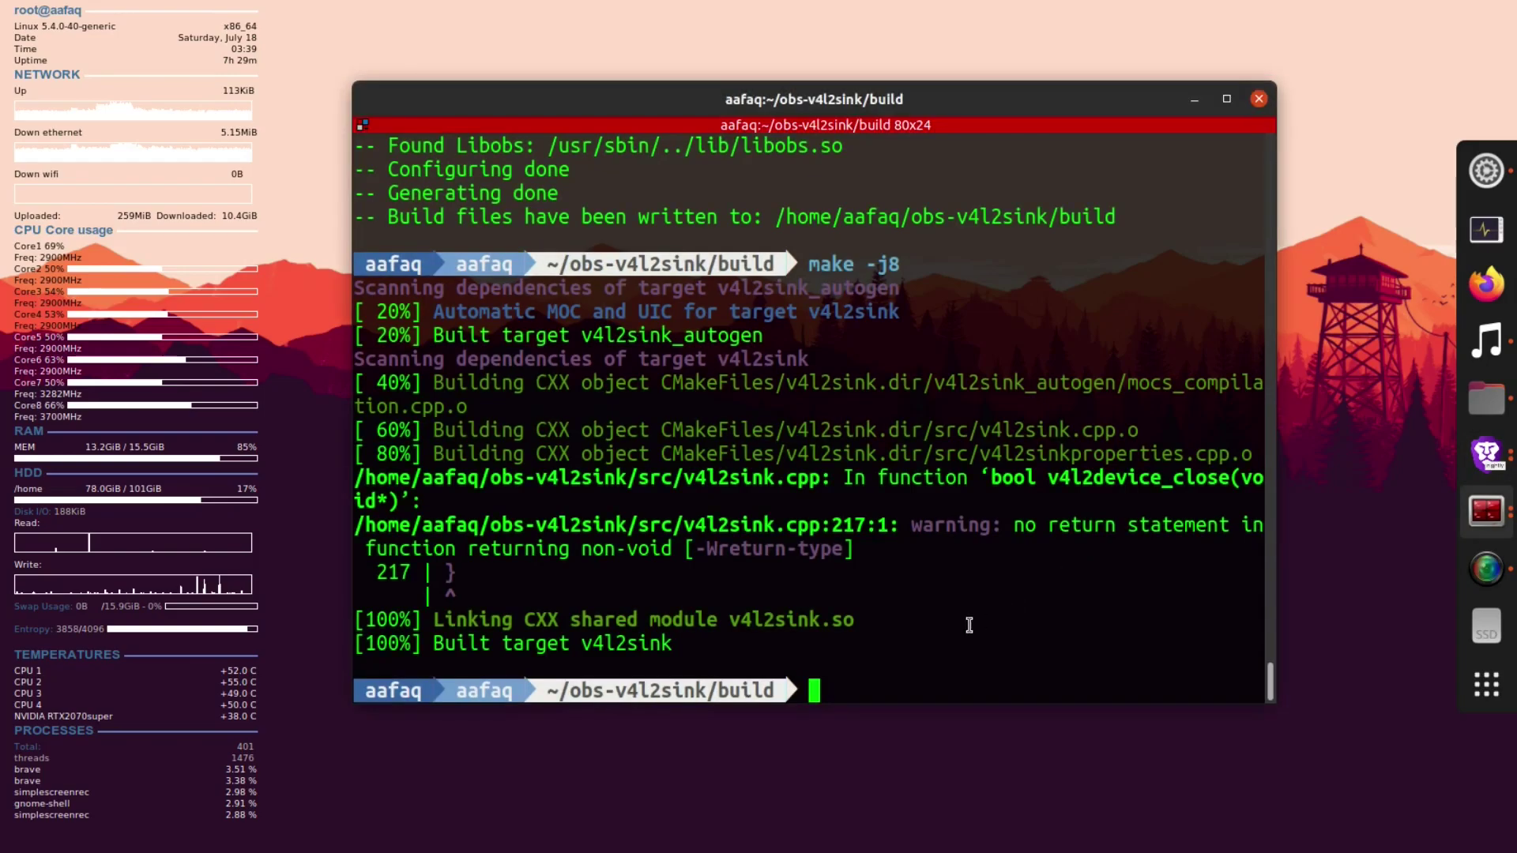
{"action": "type", "text": "sudo make install"}
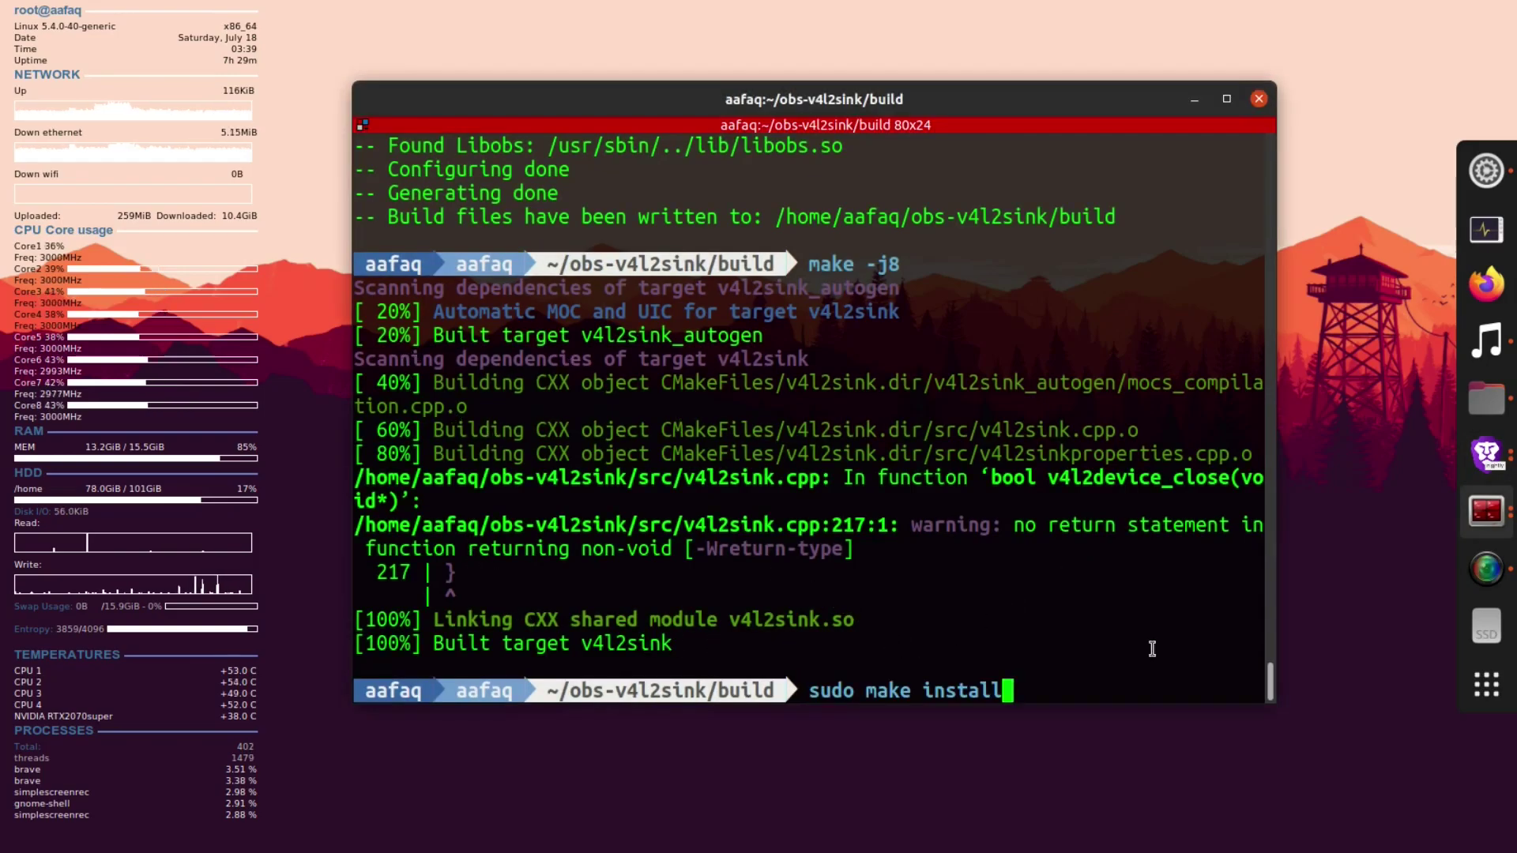
{"action": "key", "text": "Return"}
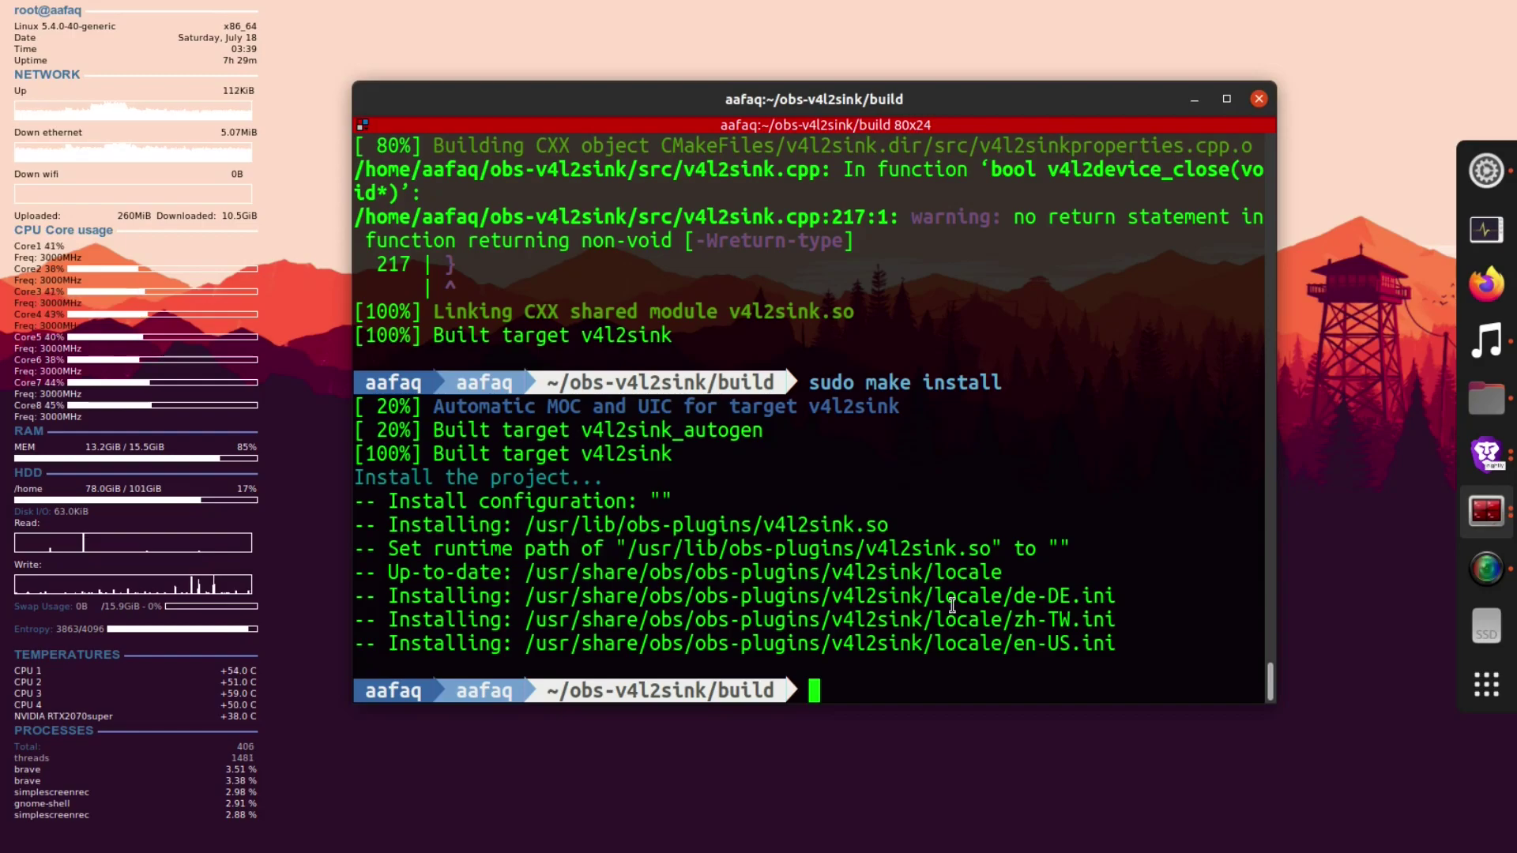
- Launch OBS Studio from the terminal and reposition its window
{"action": "type", "text": "obs"}
{"action": "key", "text": "Return"}
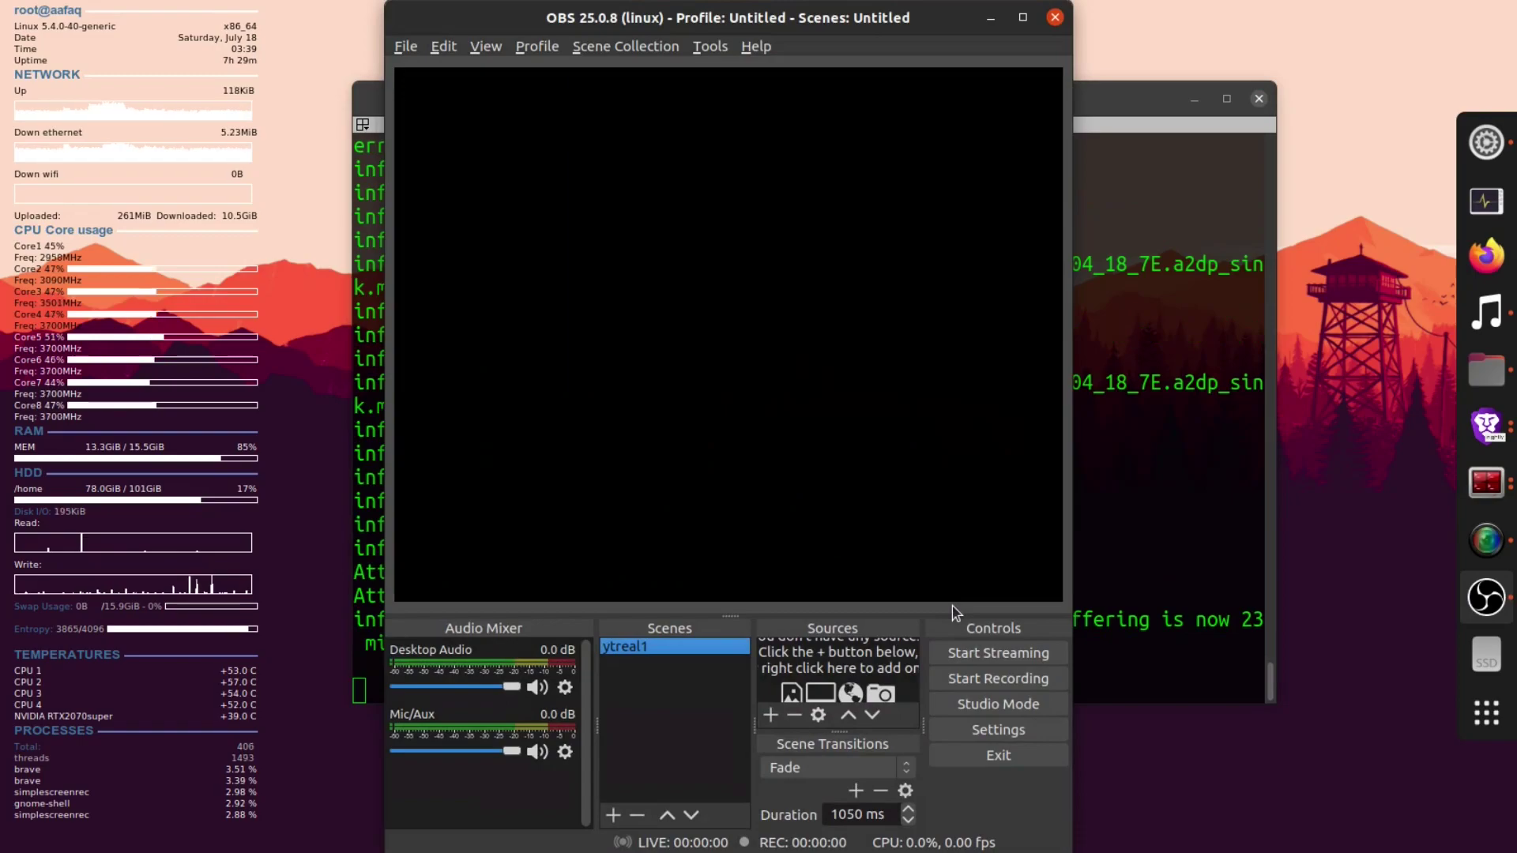
{"action": "left_click_drag", "start_coordinate": [641, 24], "coordinate": [578, 82]}
- Add a Video Capture Device (V4L2) webcam source to ytreal1, stretched to fill the canvas
{"action": "left_click", "coordinate": [575, 542]}
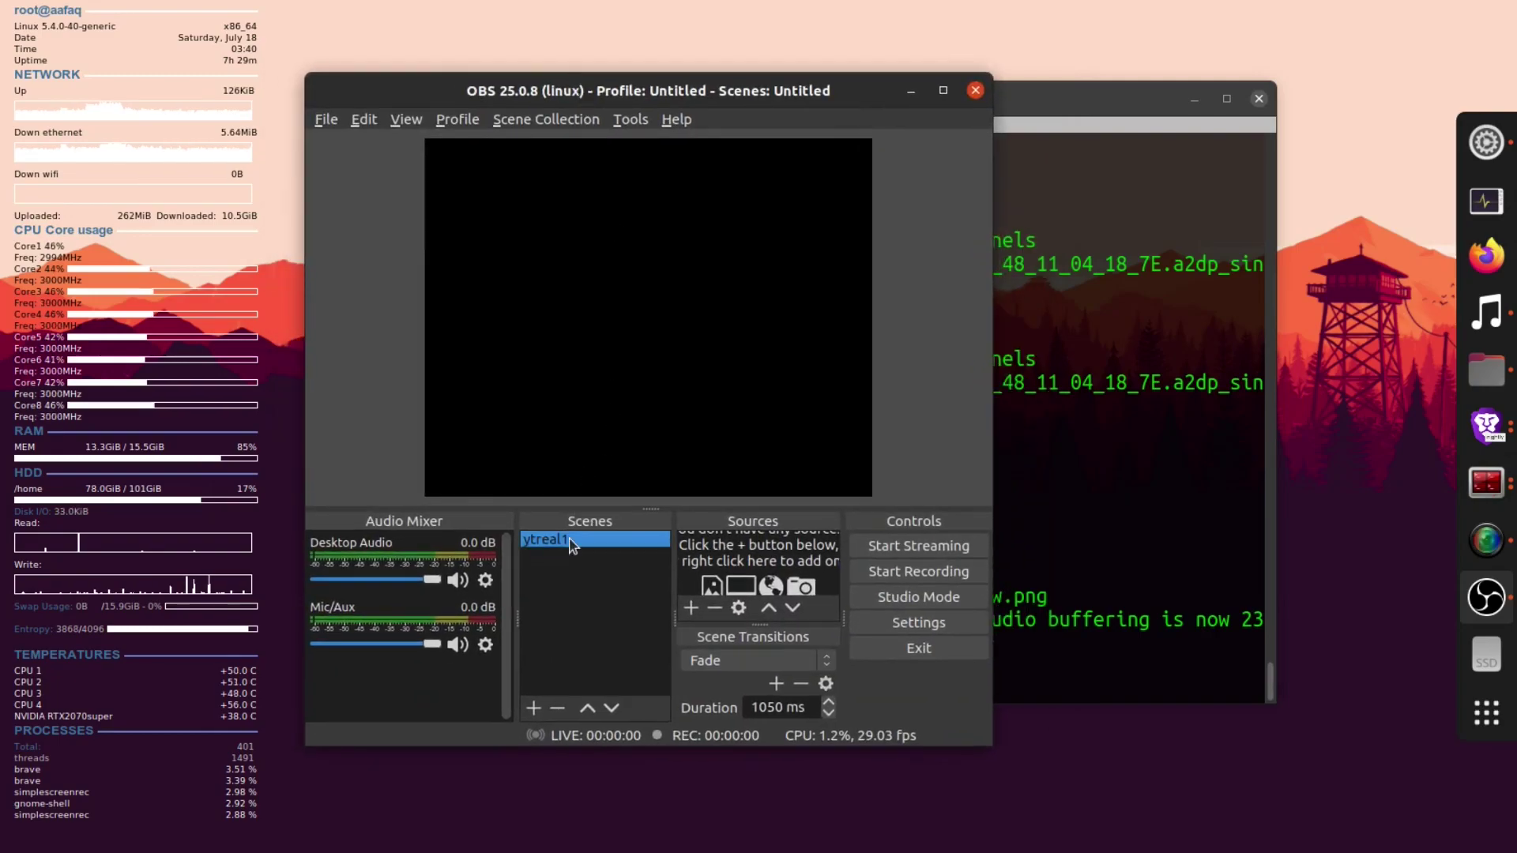
{"action": "left_click", "coordinate": [692, 607]}
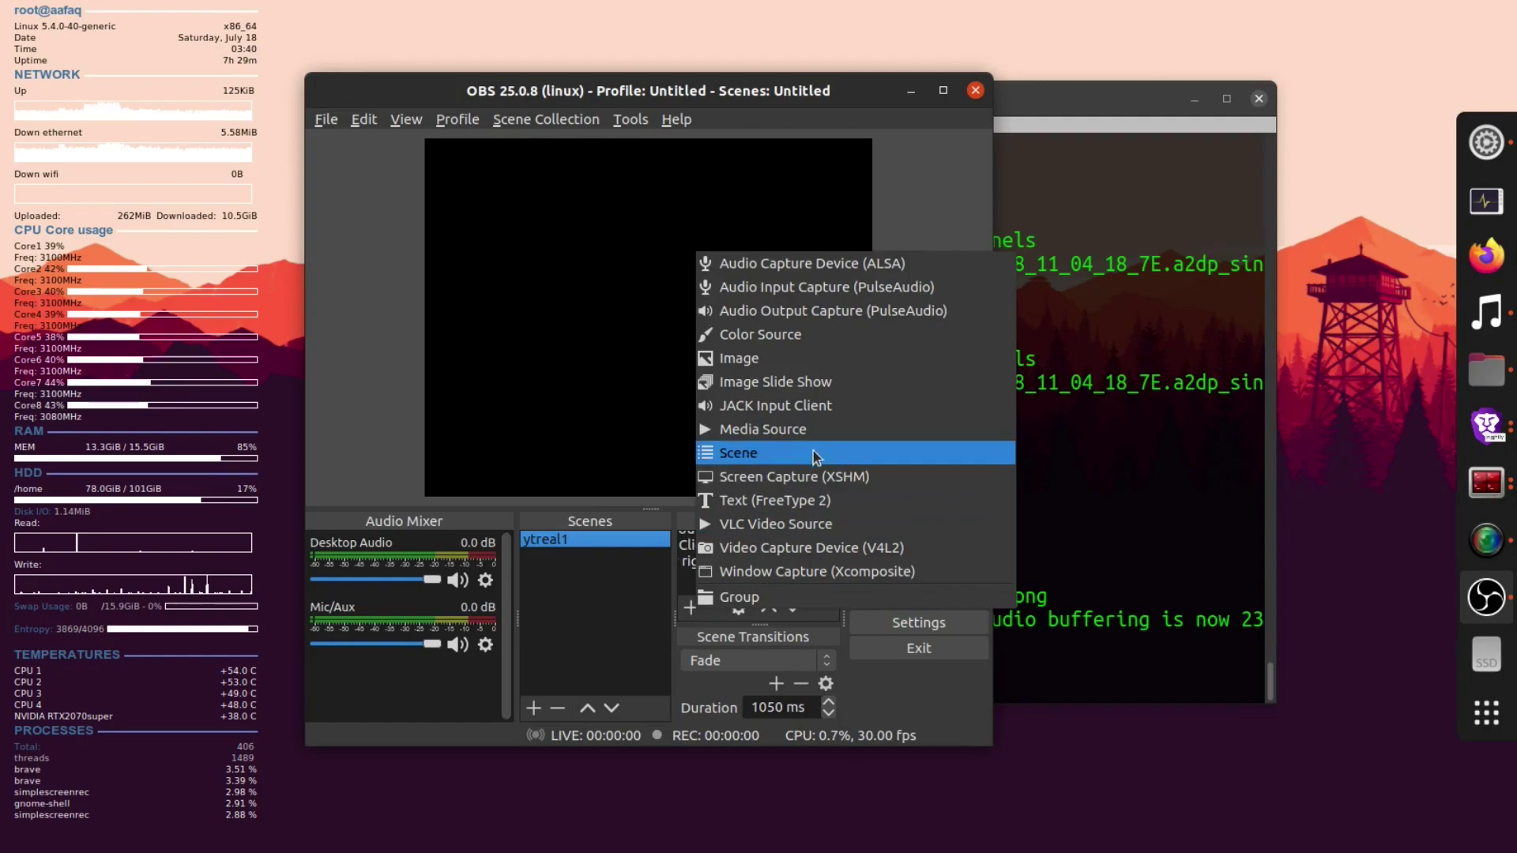
{"action": "left_click", "coordinate": [828, 547]}
{"action": "left_click", "coordinate": [750, 555]}
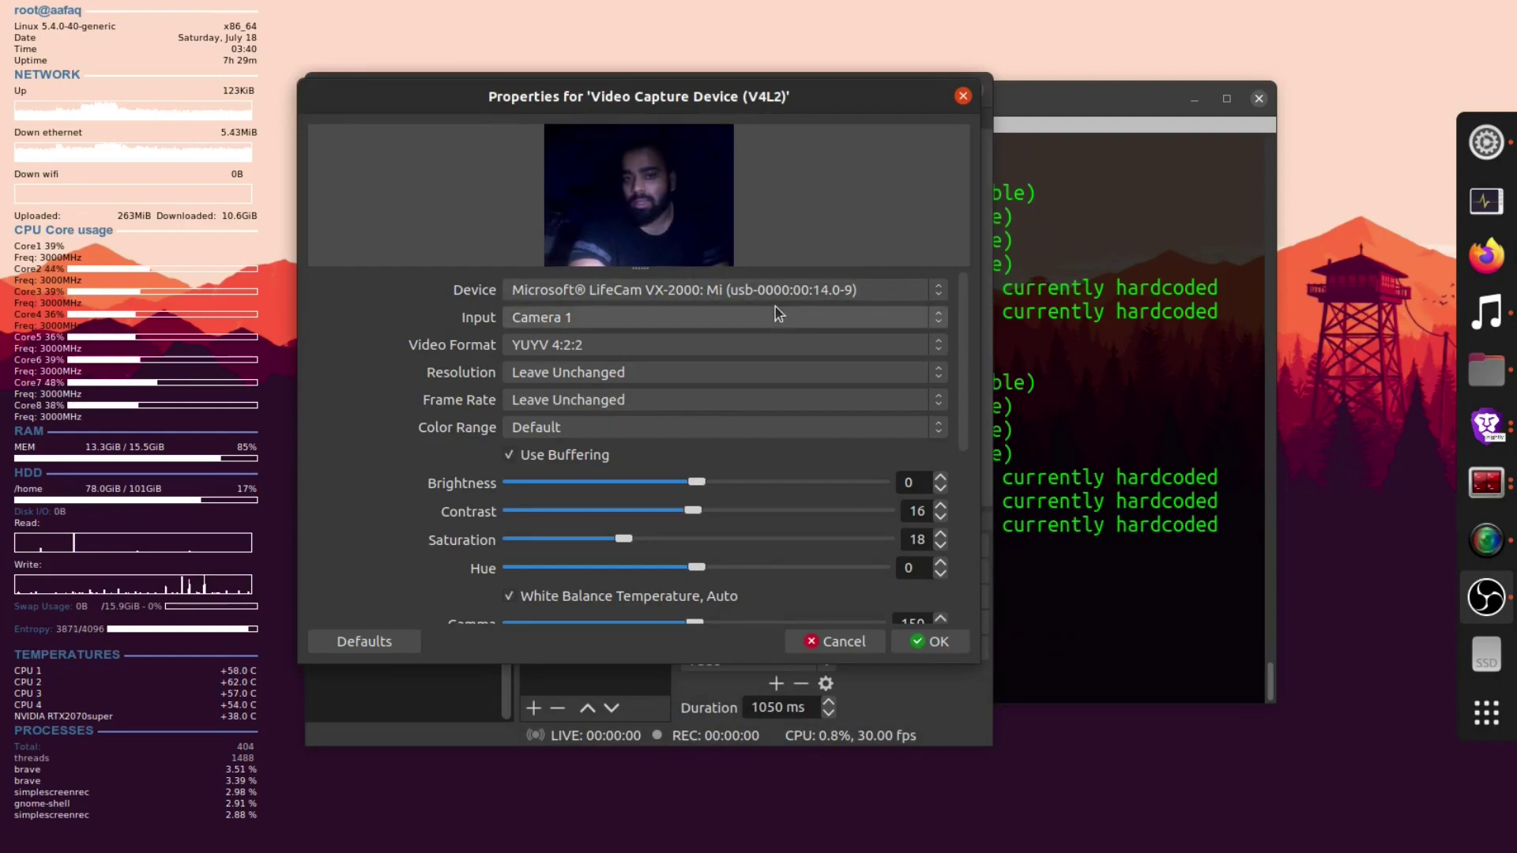
{"action": "left_click", "coordinate": [956, 639]}
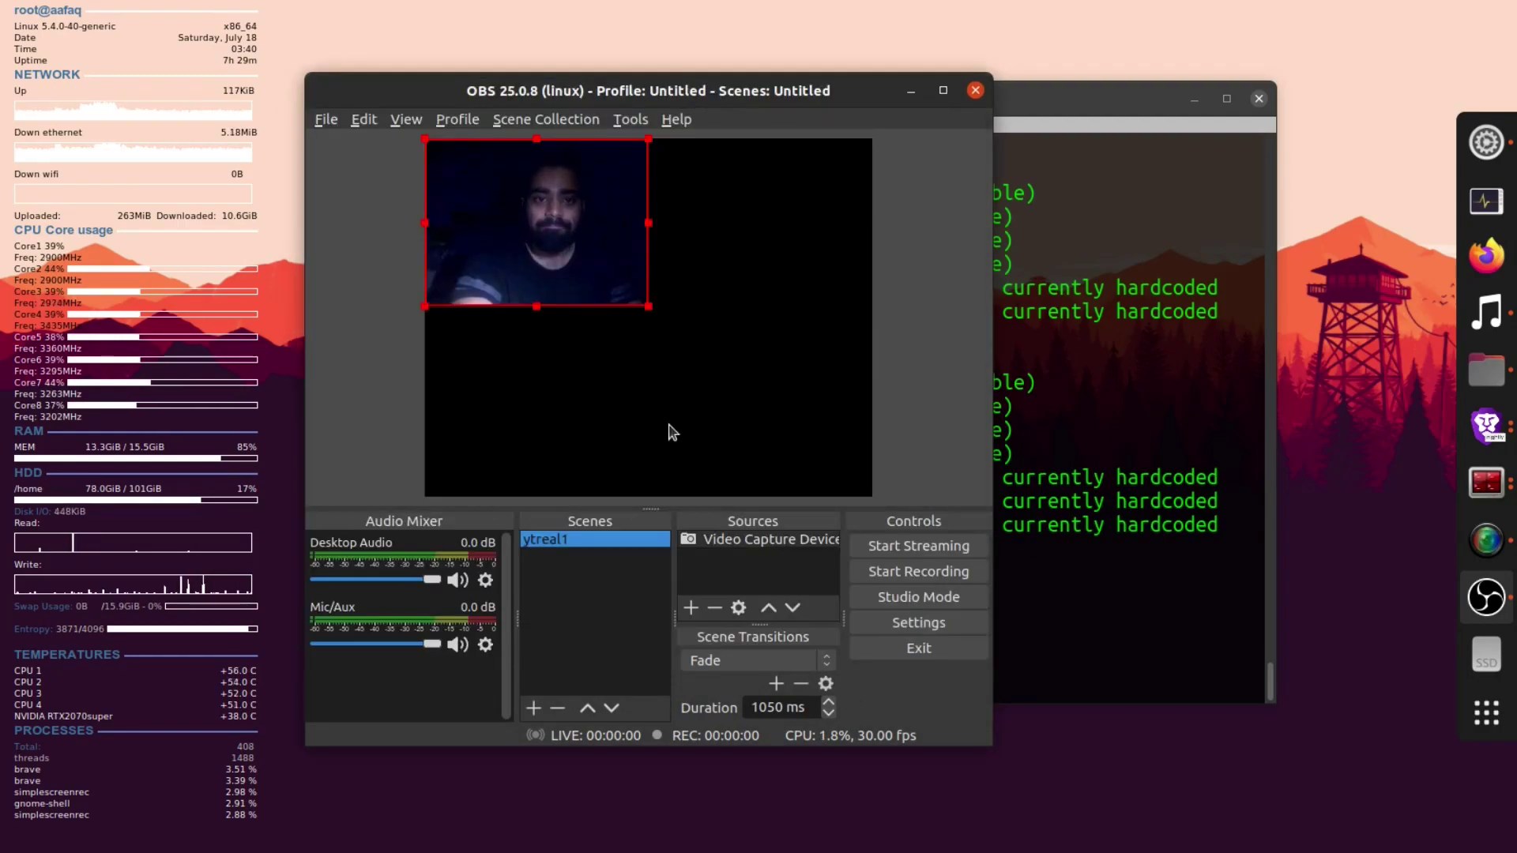
{"action": "left_click_drag", "start_coordinate": [648, 306], "coordinate": [851, 476]}
{"action": "key", "text": "ctrl+d"}
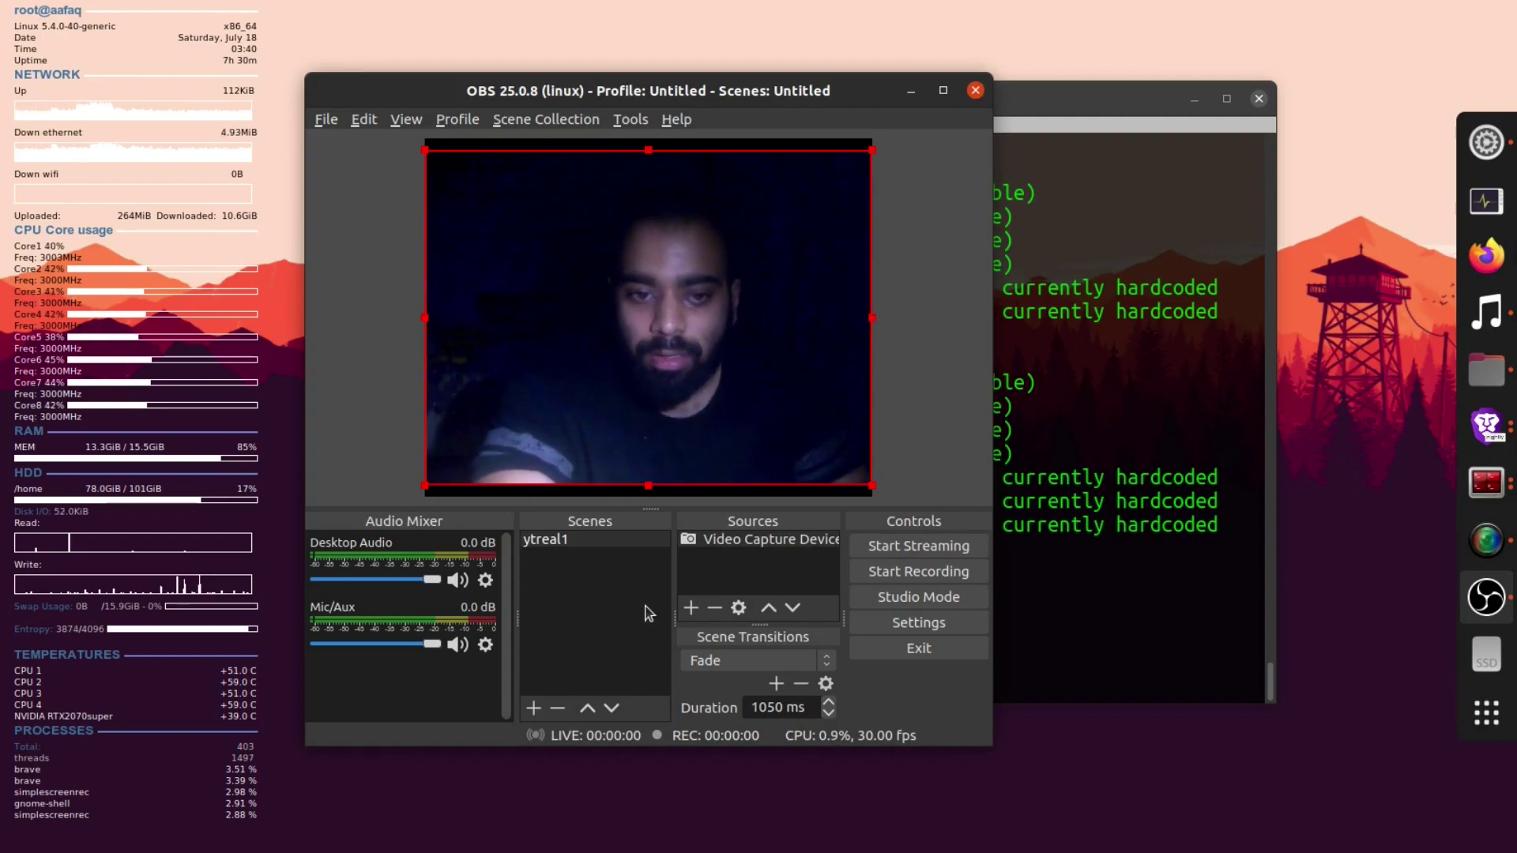
- Add a new scene named 'fake'
{"action": "left_click", "coordinate": [534, 708]}
{"action": "key", "text": "BackSpace"}
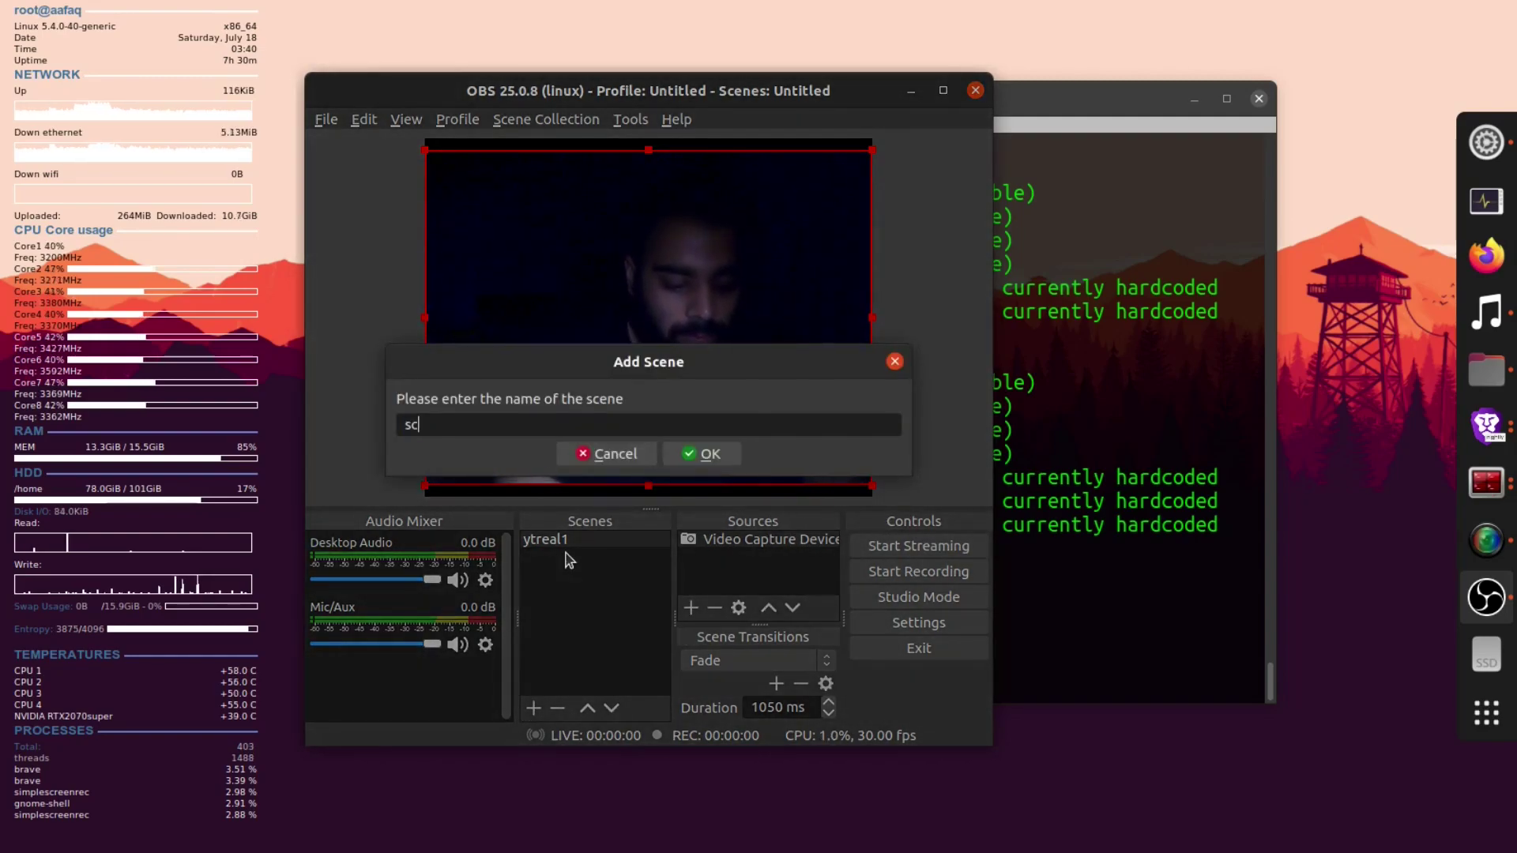
{"action": "type", "text": "fake"}
{"action": "key", "text": "Return"}
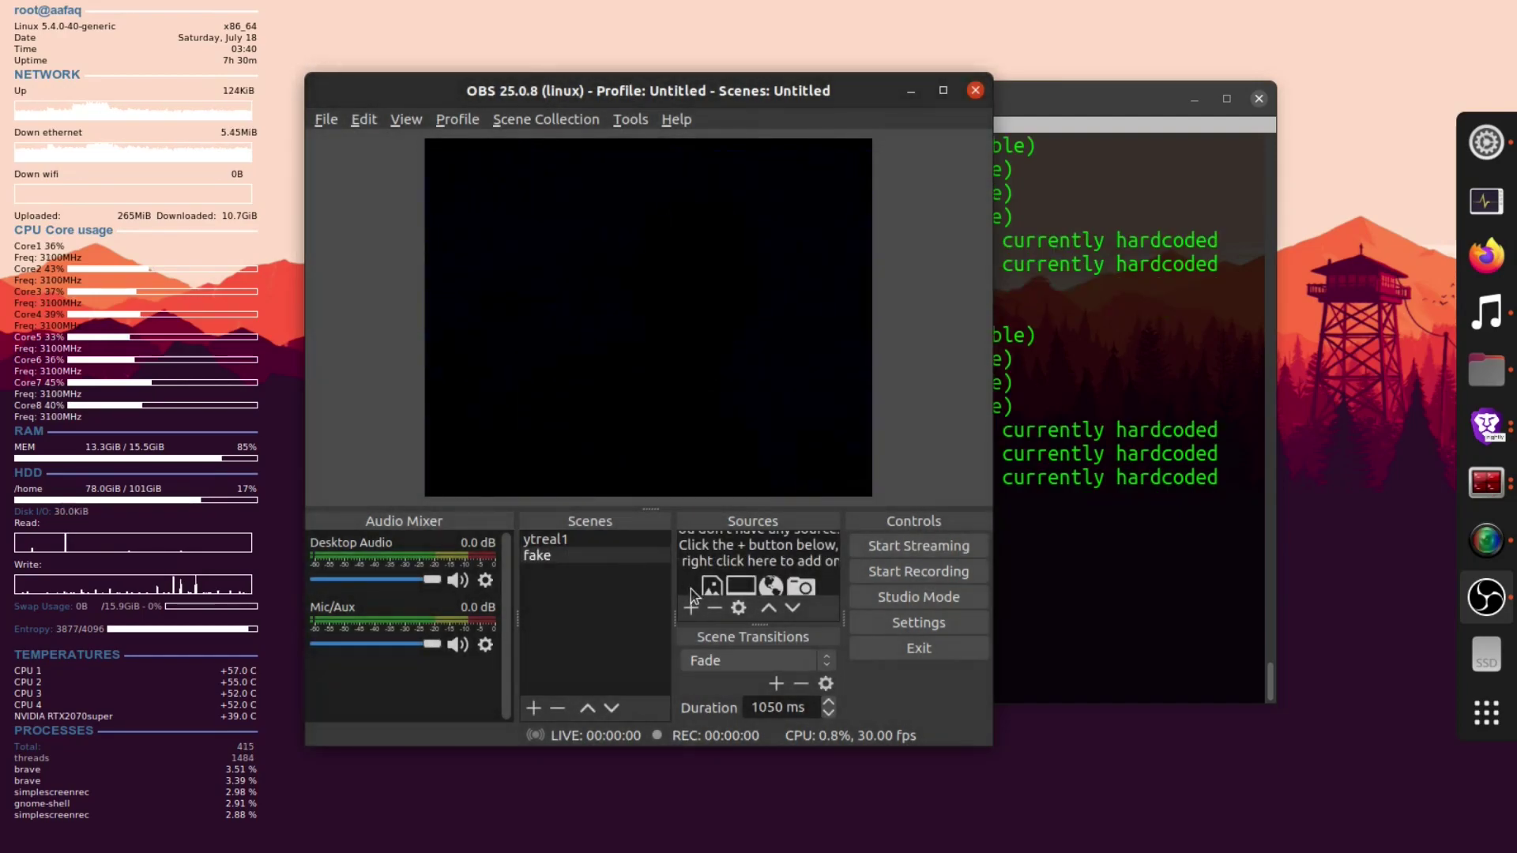
- Add a Media Source playing Videos/Webcam/2020-07-18-023938.webm to the fake scene
{"action": "left_click", "coordinate": [687, 612]}
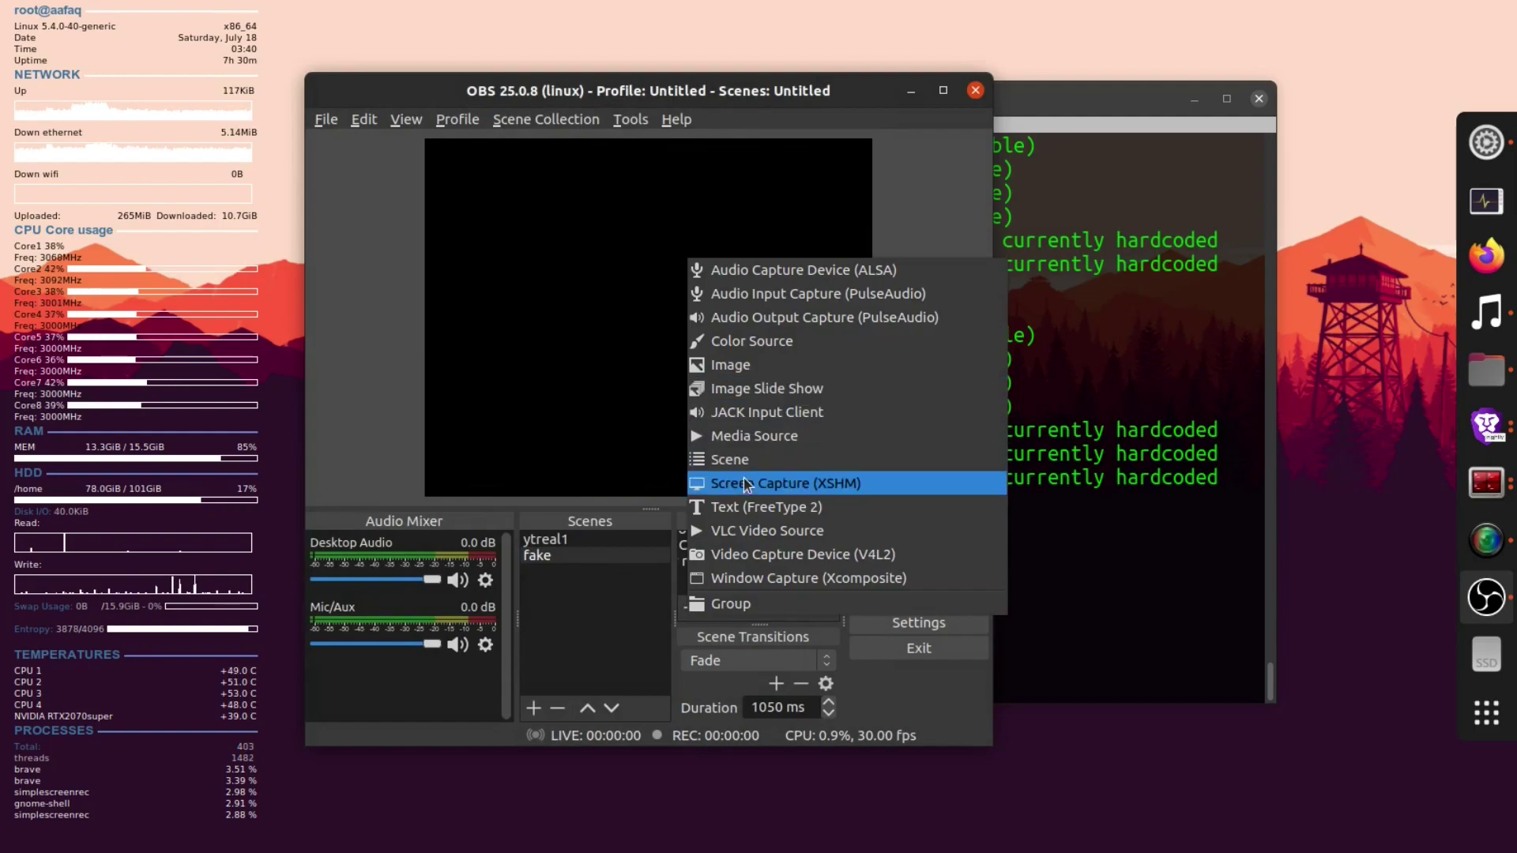
{"action": "left_click", "coordinate": [757, 435]}
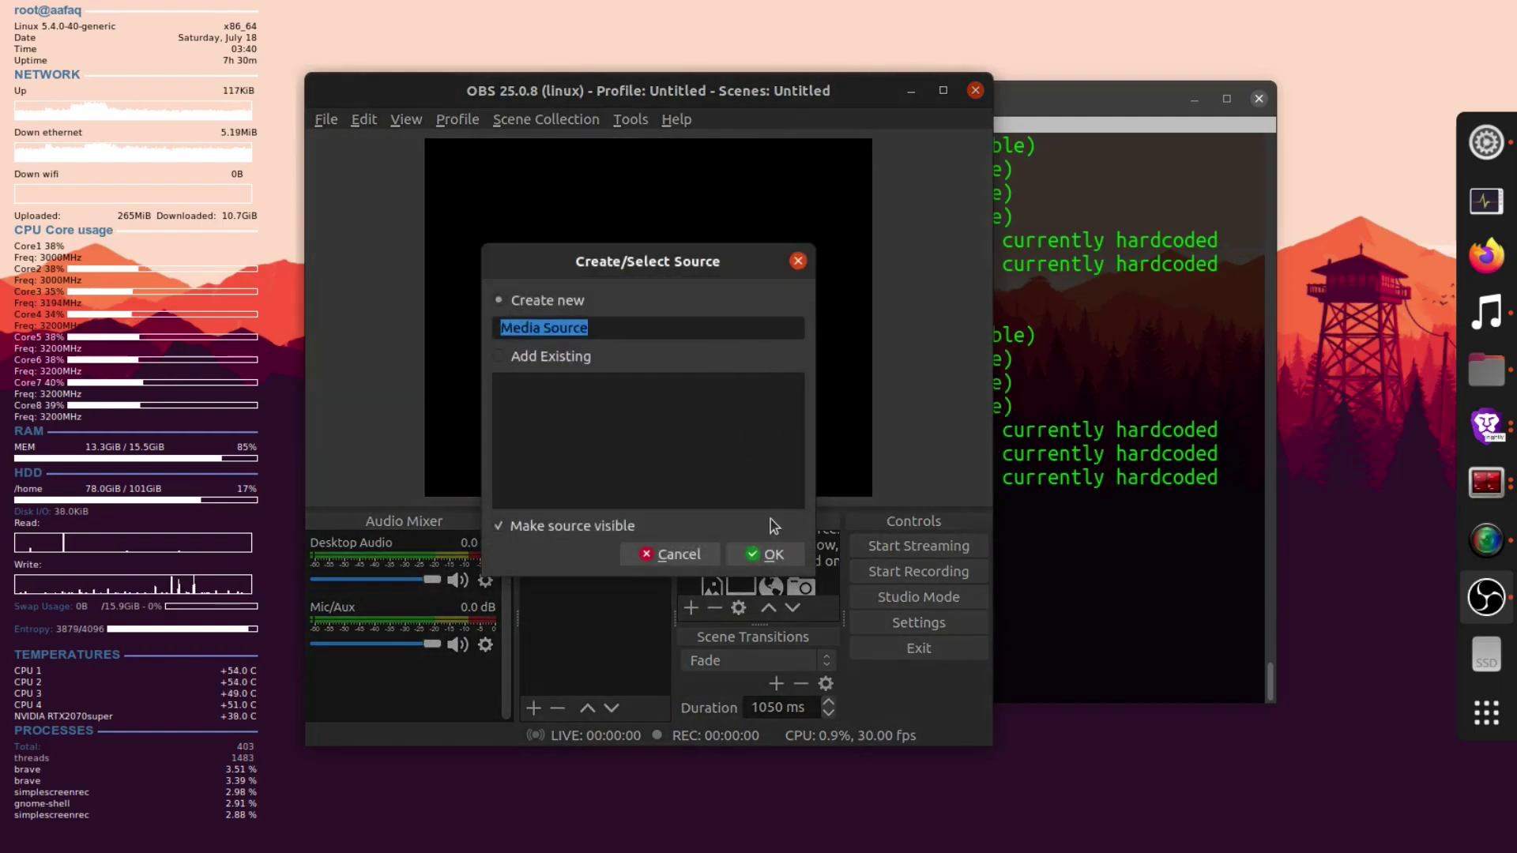
{"action": "left_click", "coordinate": [772, 555]}
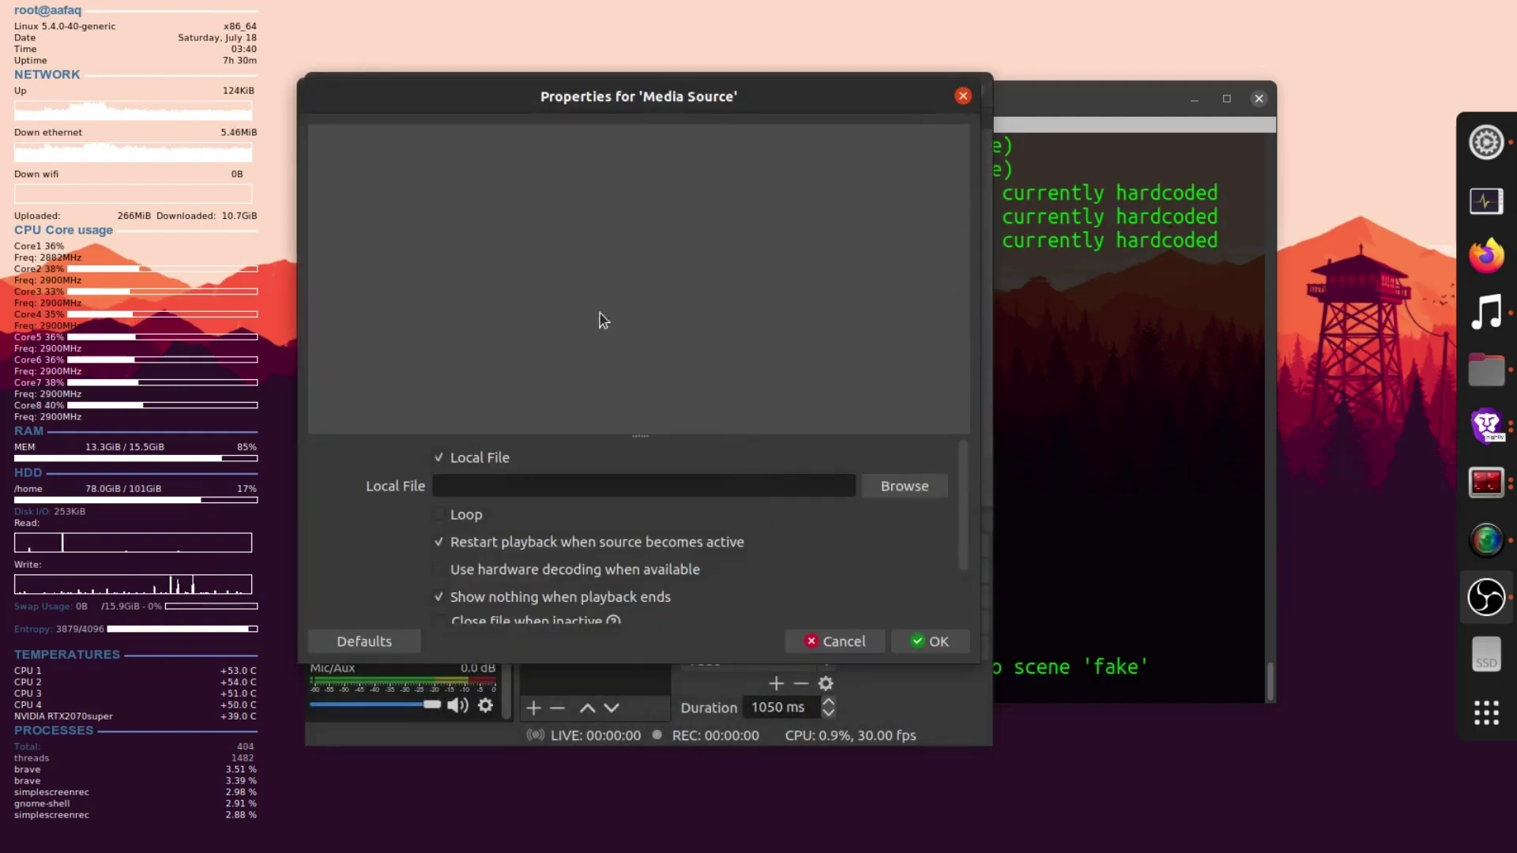
{"action": "left_click", "coordinate": [895, 479]}
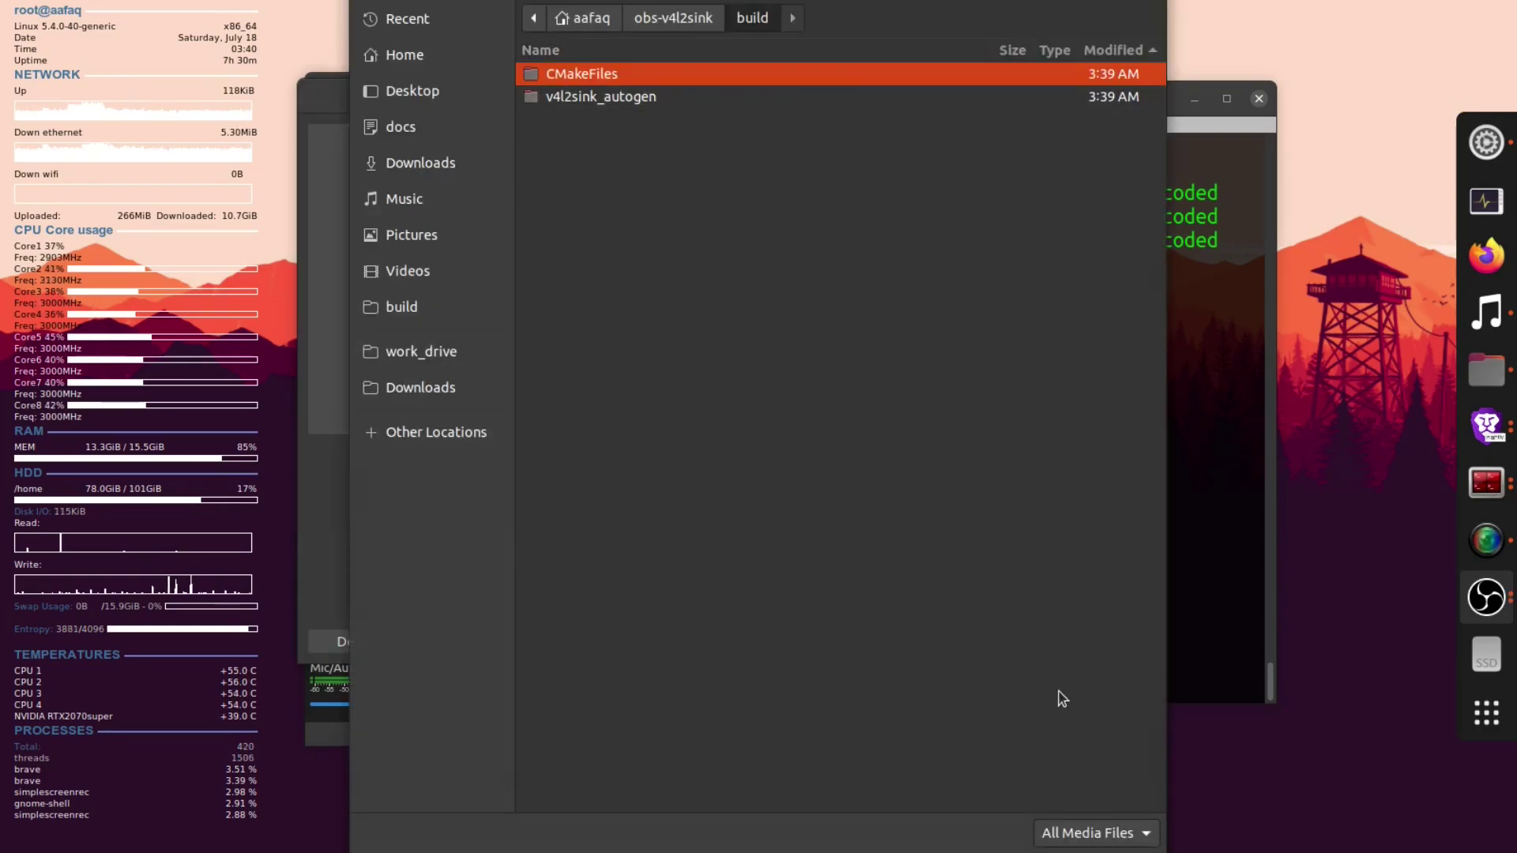
{"action": "key", "text": "Escape"}
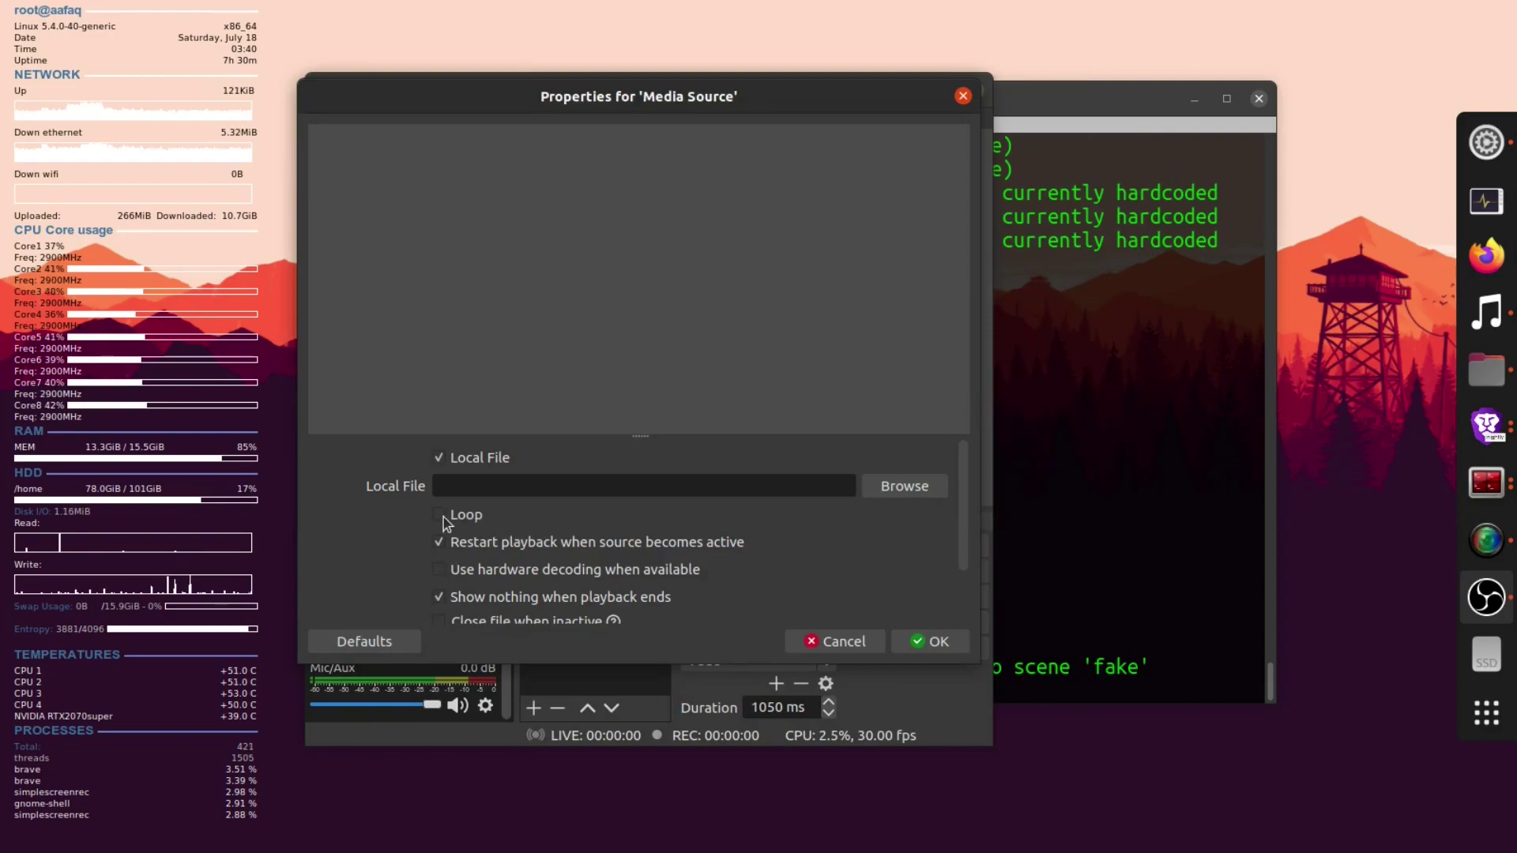
{"action": "left_click", "coordinate": [899, 486]}
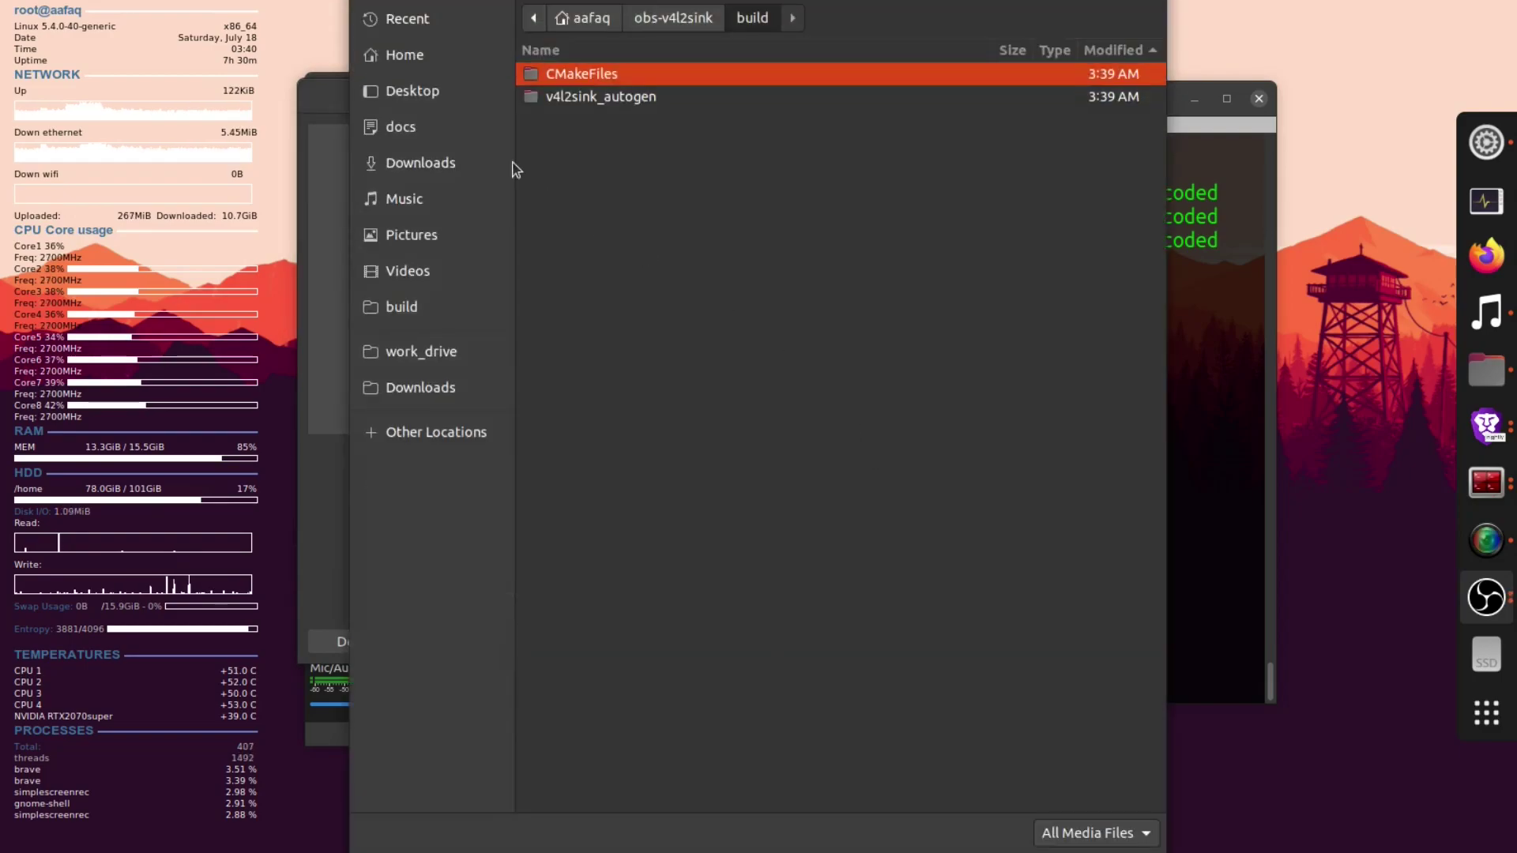
{"action": "left_click", "coordinate": [408, 271]}
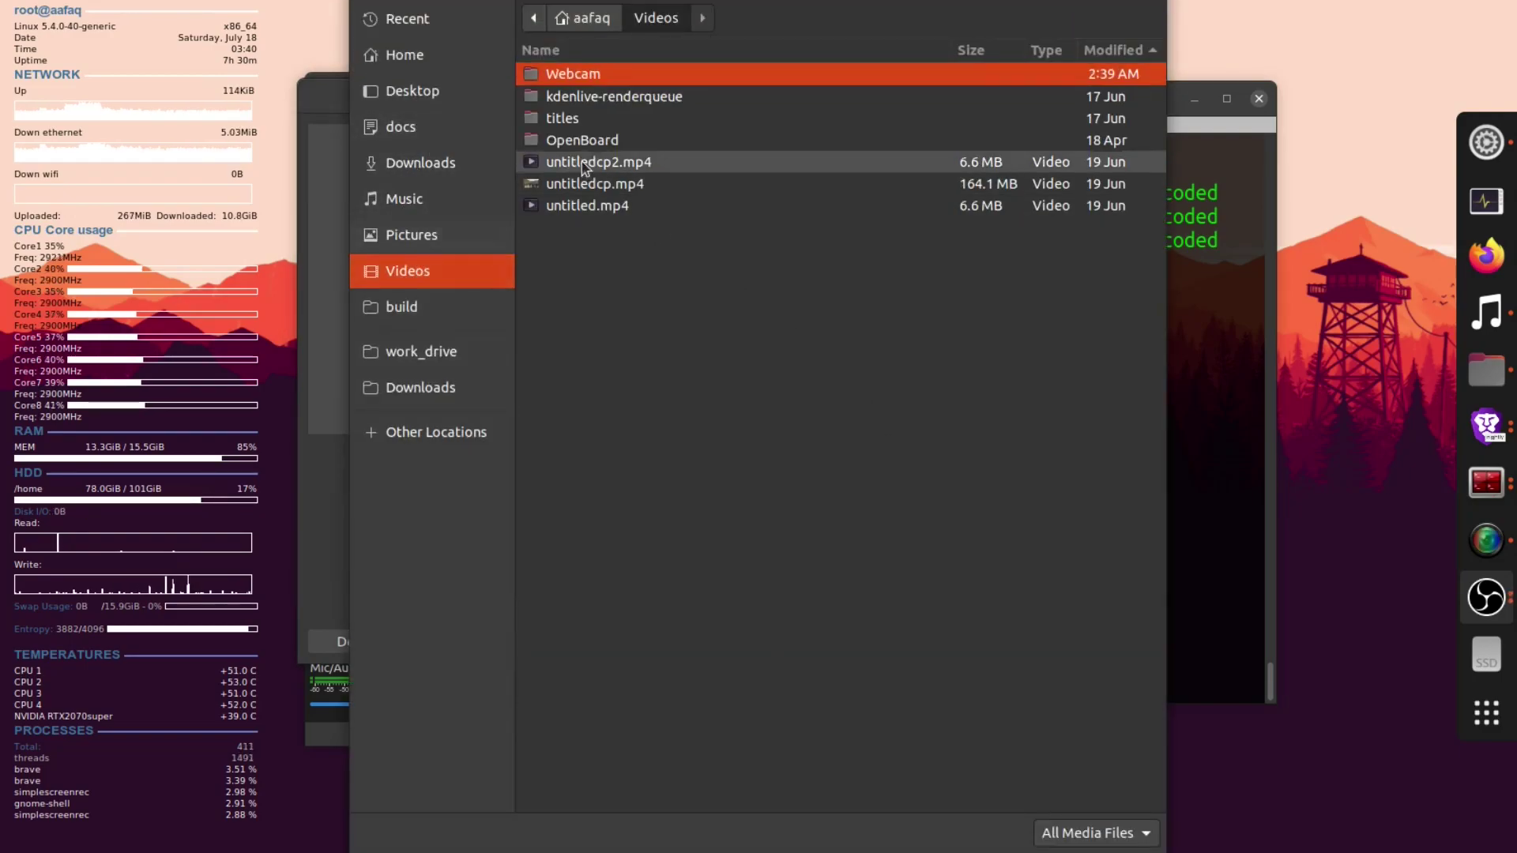
{"action": "double_click", "coordinate": [614, 76]}
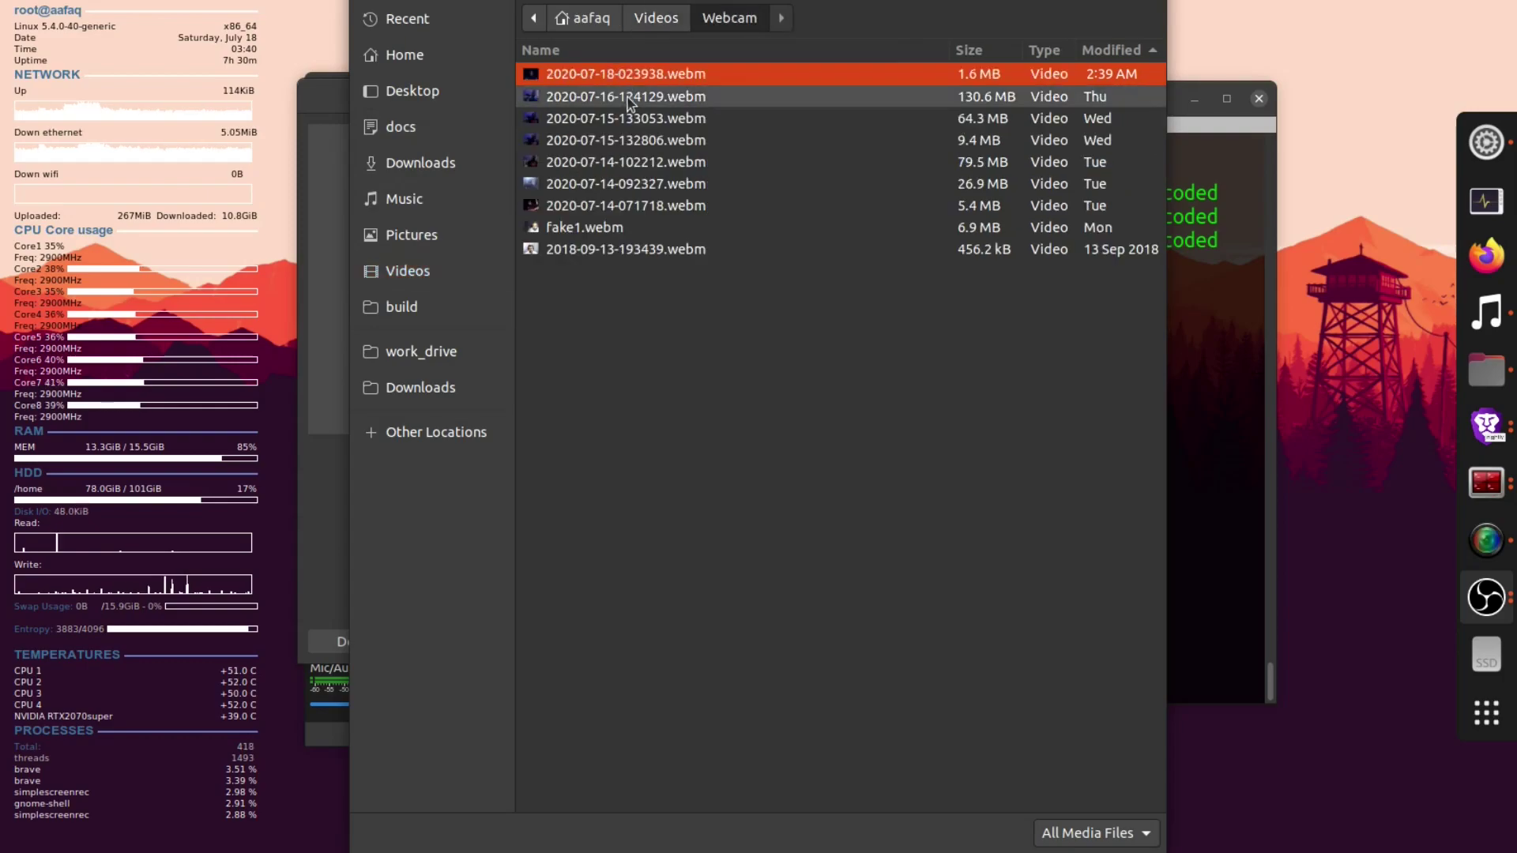
{"action": "double_click", "coordinate": [1047, 75]}
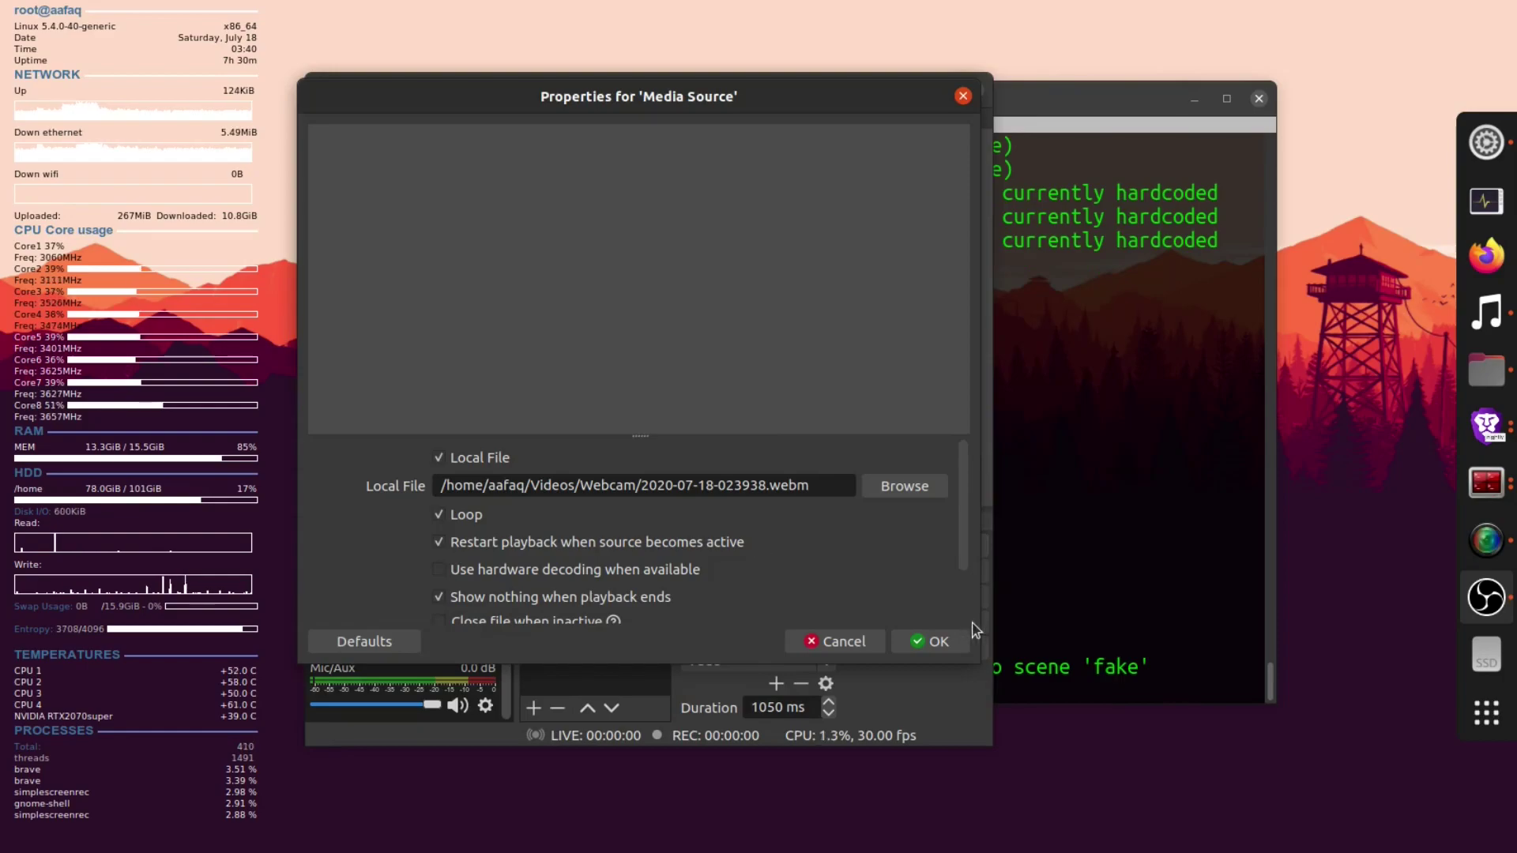
{"action": "left_click", "coordinate": [945, 639]}
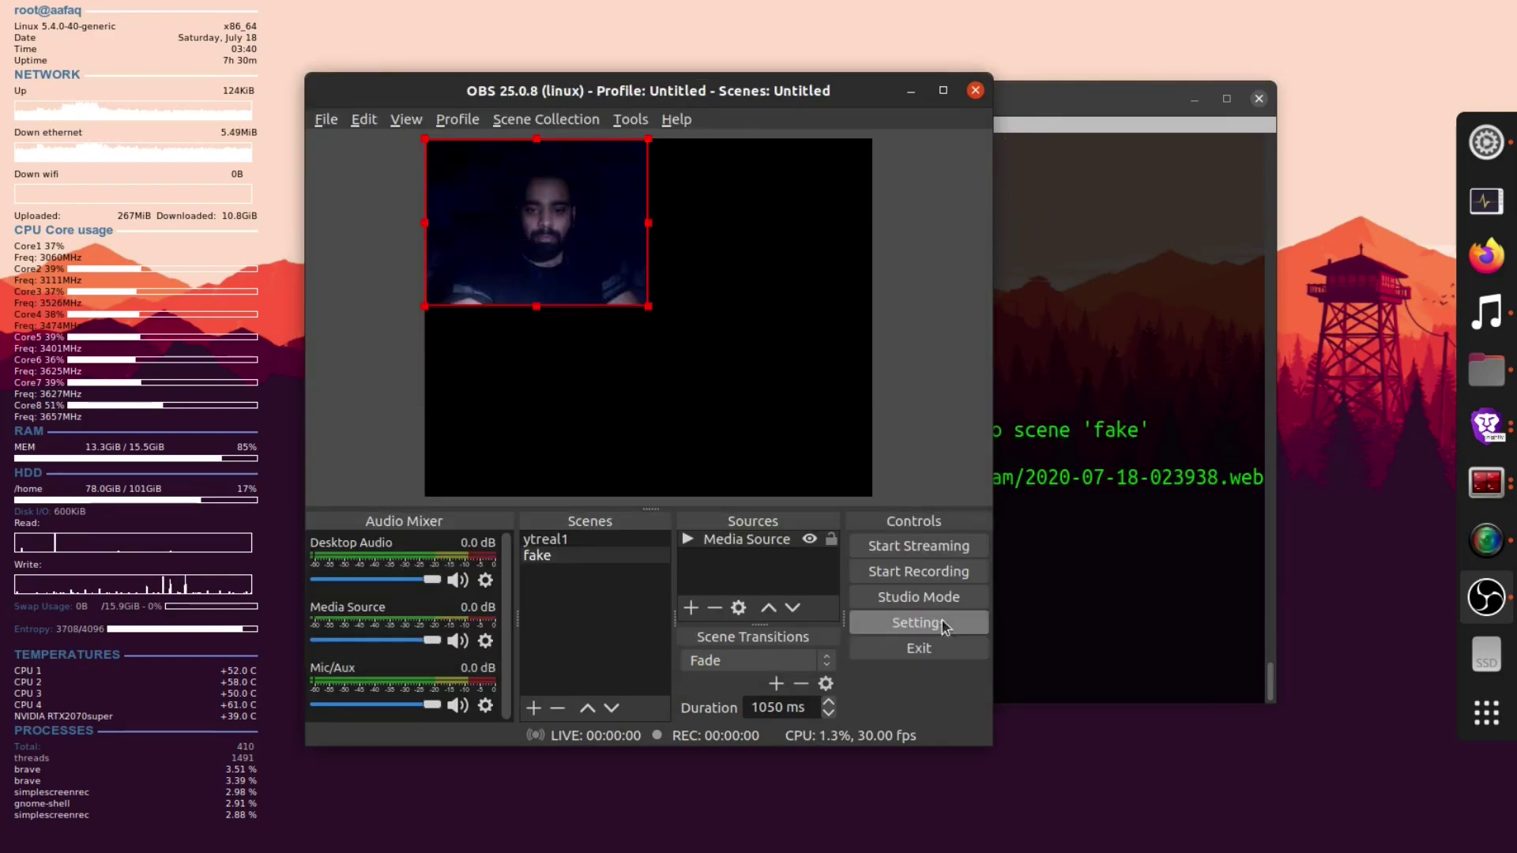
- Stretch the recording to fill the canvas, aligned to the bottom edge
{"action": "left_click", "coordinate": [652, 302]}
{"action": "left_click_drag", "start_coordinate": [649, 307], "coordinate": [861, 458]}
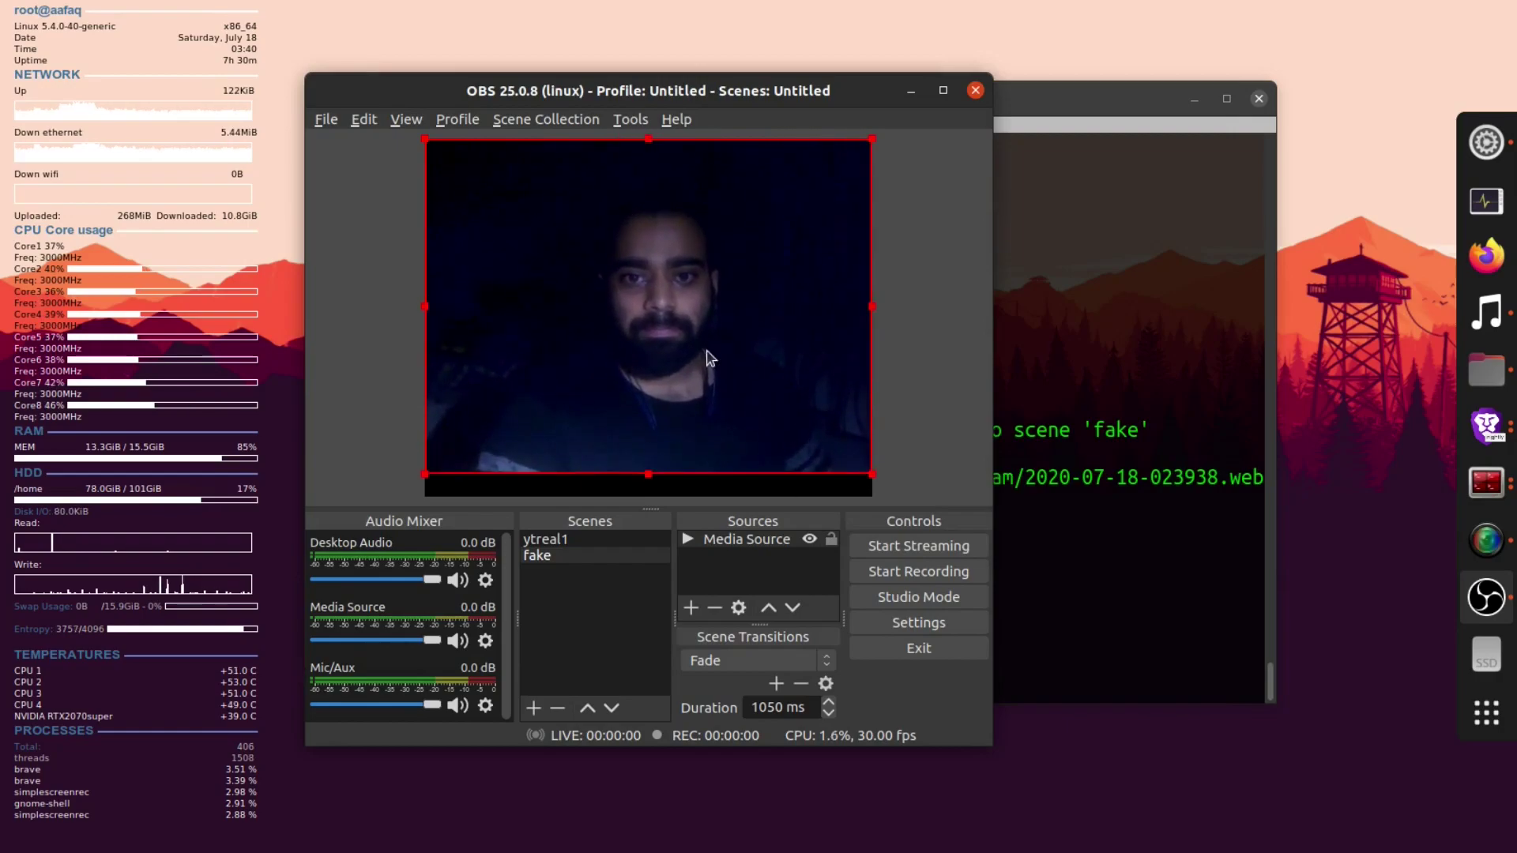
{"action": "mouse_move", "coordinate": [706, 351]}
{"action": "left_mouse_down"}
{"action": "mouse_move", "coordinate": [721, 361]}
{"action": "mouse_move", "coordinate": [700, 357]}
{"action": "left_mouse_up"}
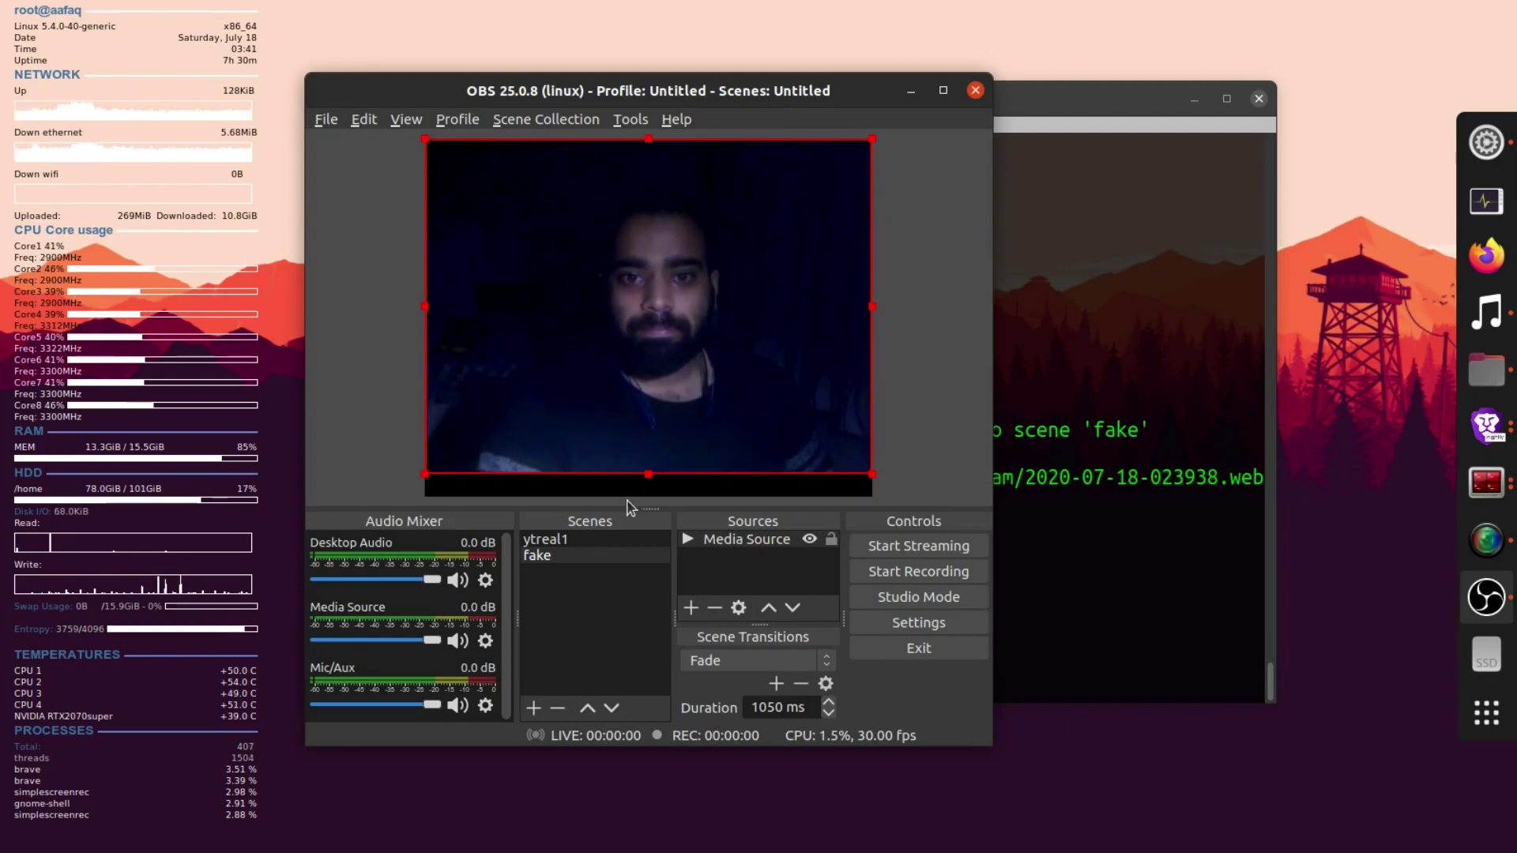
- Select the fake scene, confirm V4L2 Video Output runs to /dev/video10, then minimise OBS
{"action": "left_click", "coordinate": [598, 536]}
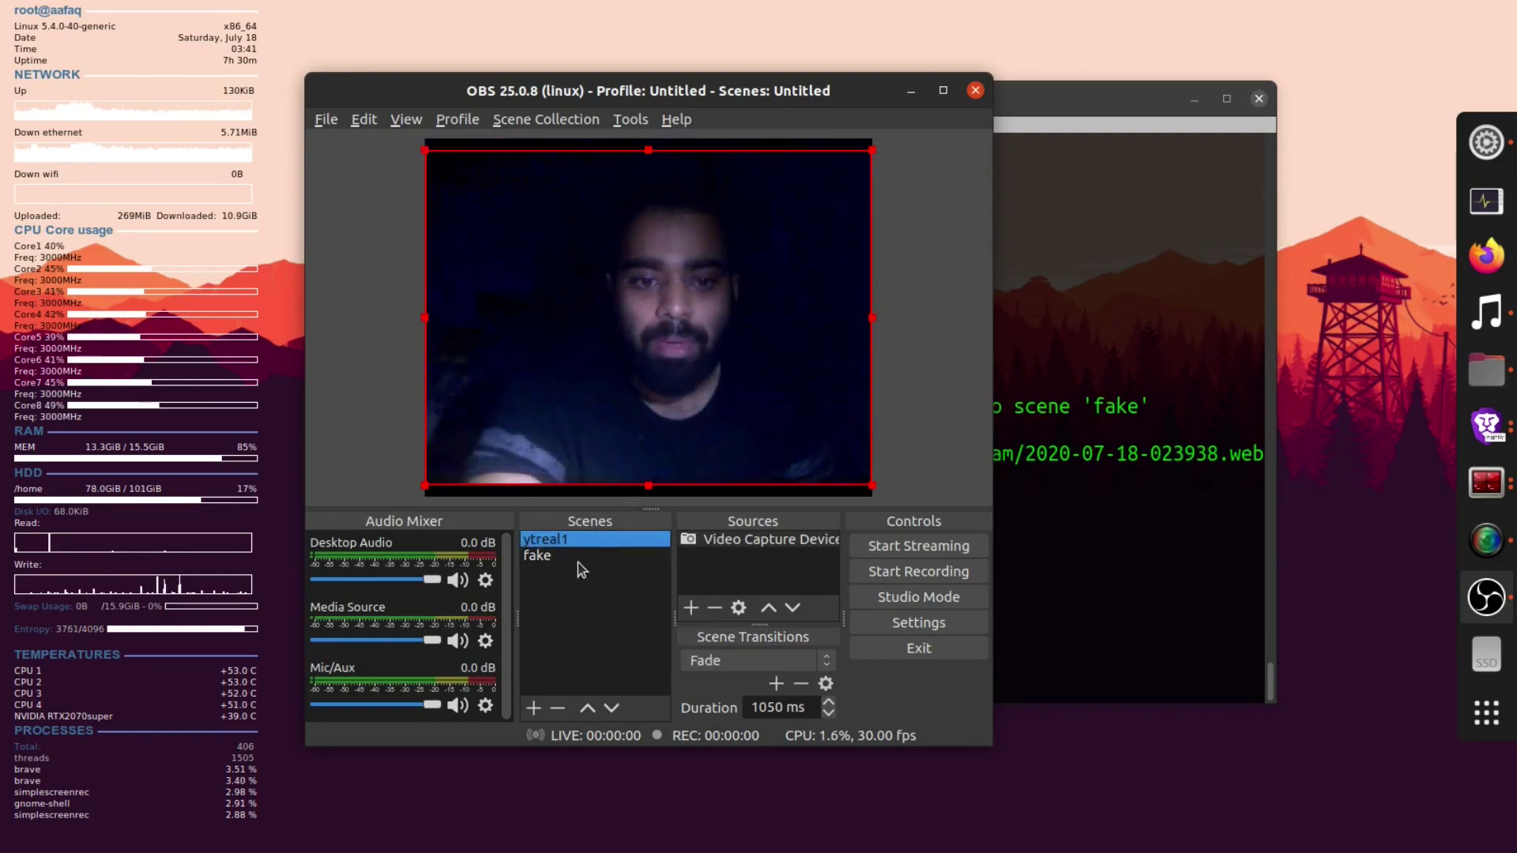
{"action": "left_click", "coordinate": [577, 558]}
{"action": "left_click", "coordinate": [629, 120]}
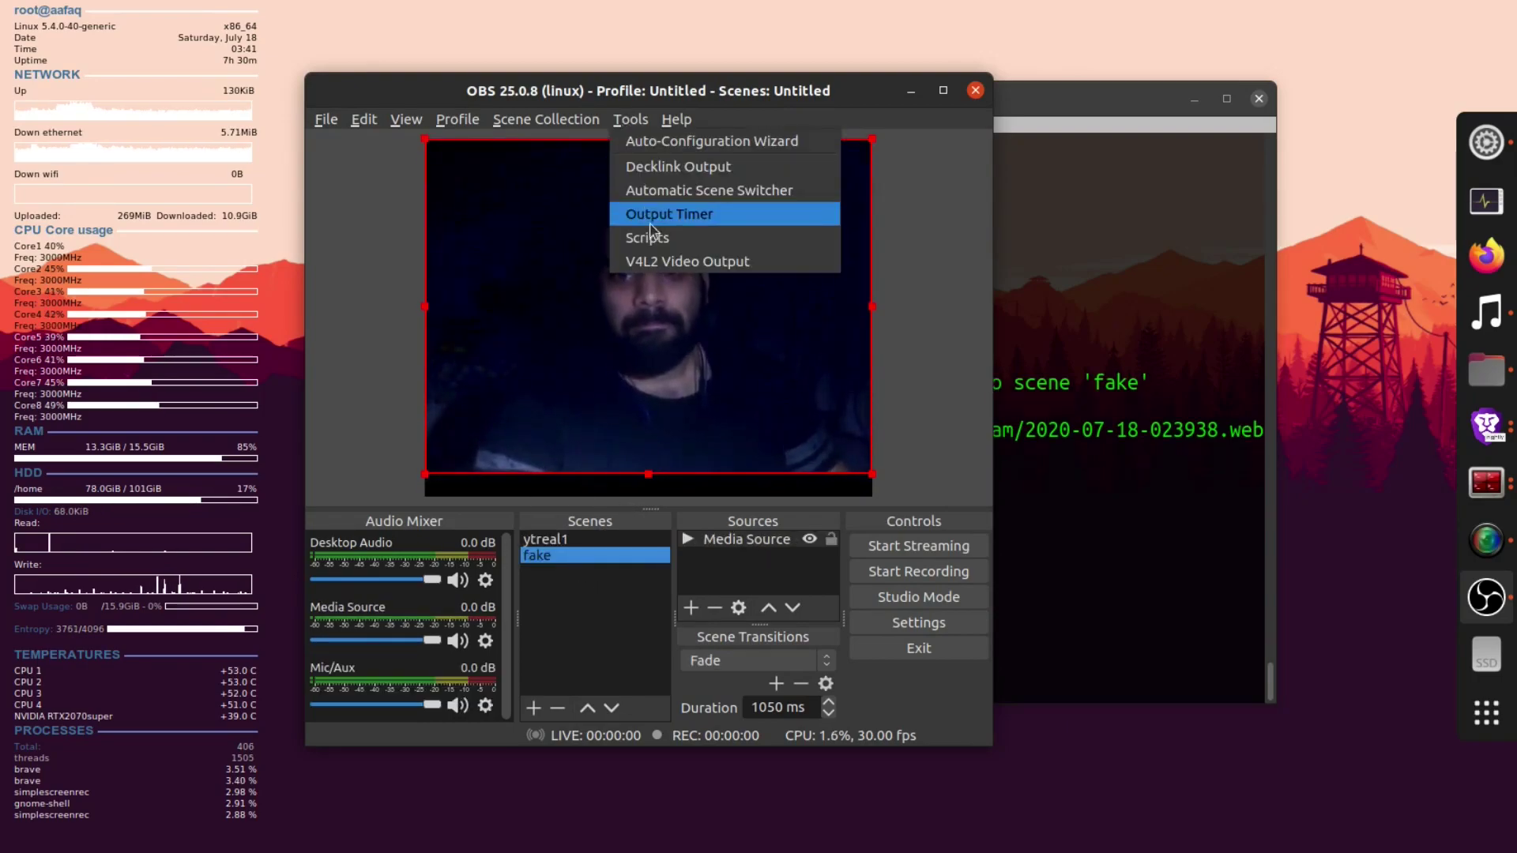
{"action": "left_click", "coordinate": [670, 265]}
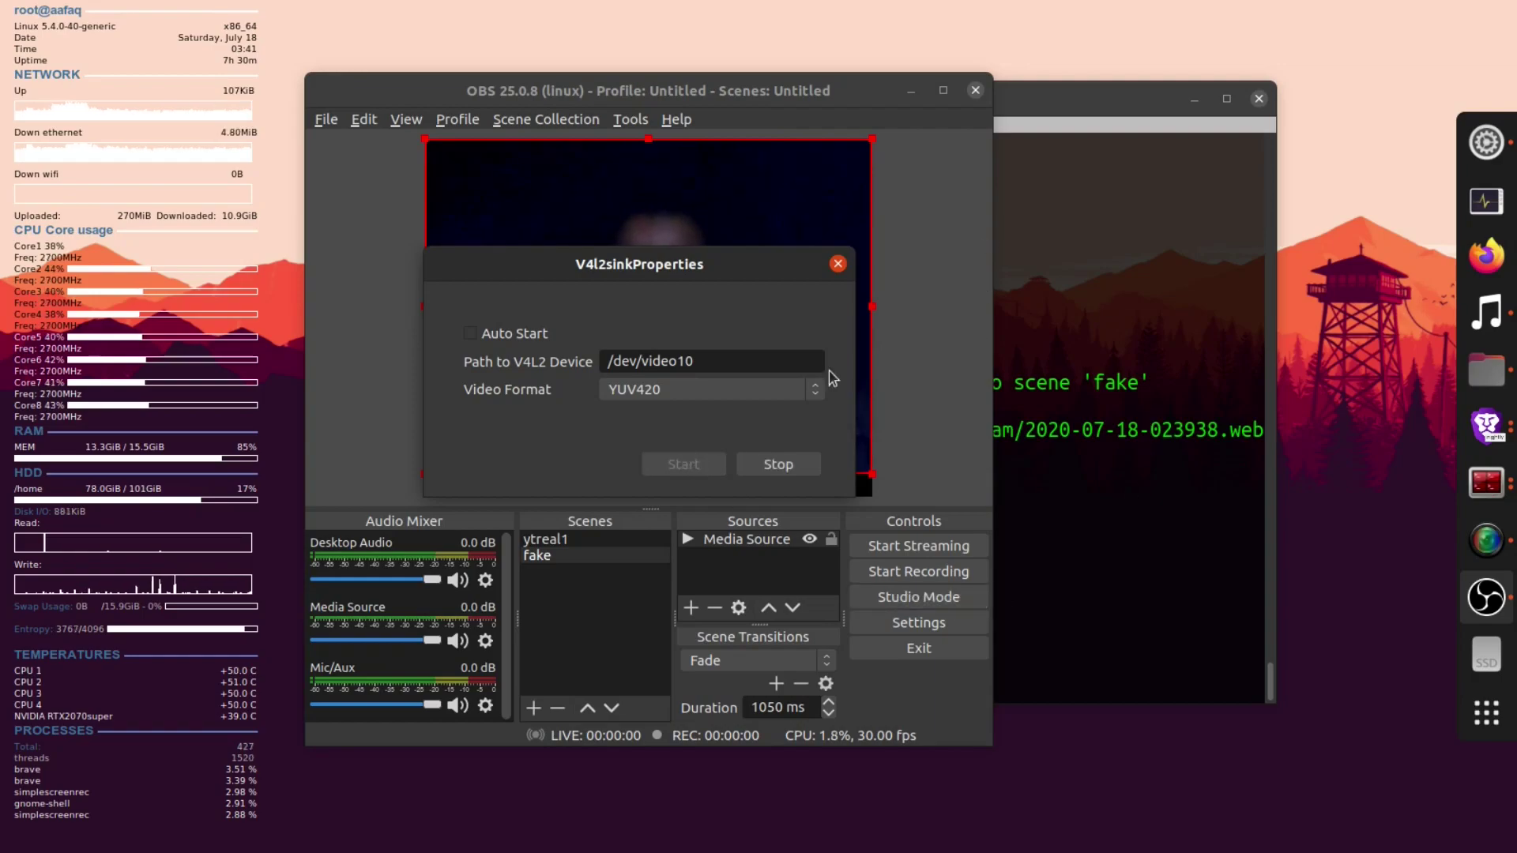
{"action": "left_click", "coordinate": [837, 265]}
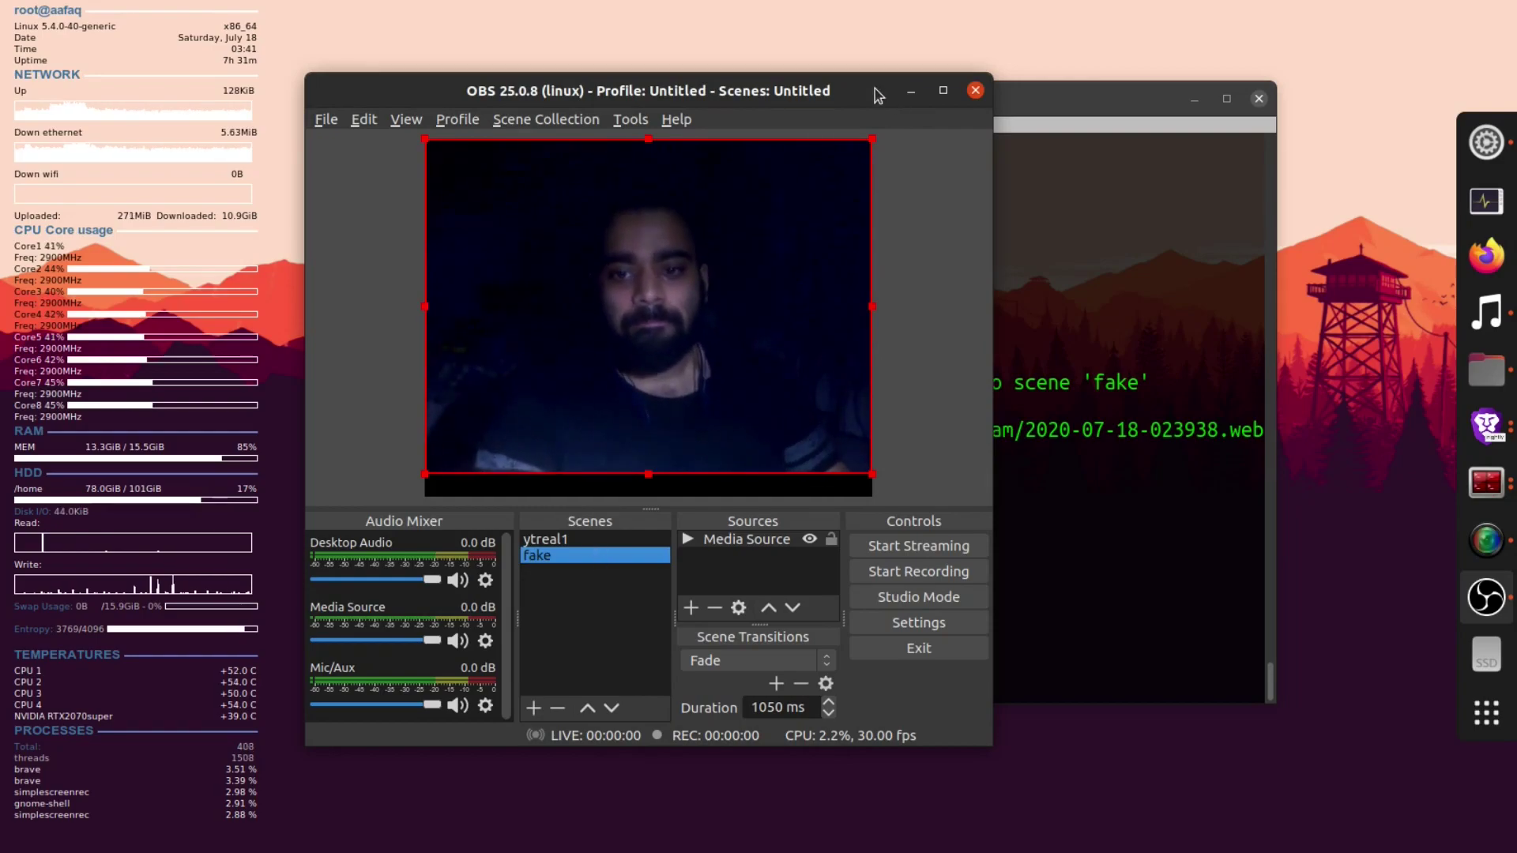
{"action": "left_click", "coordinate": [910, 91]}
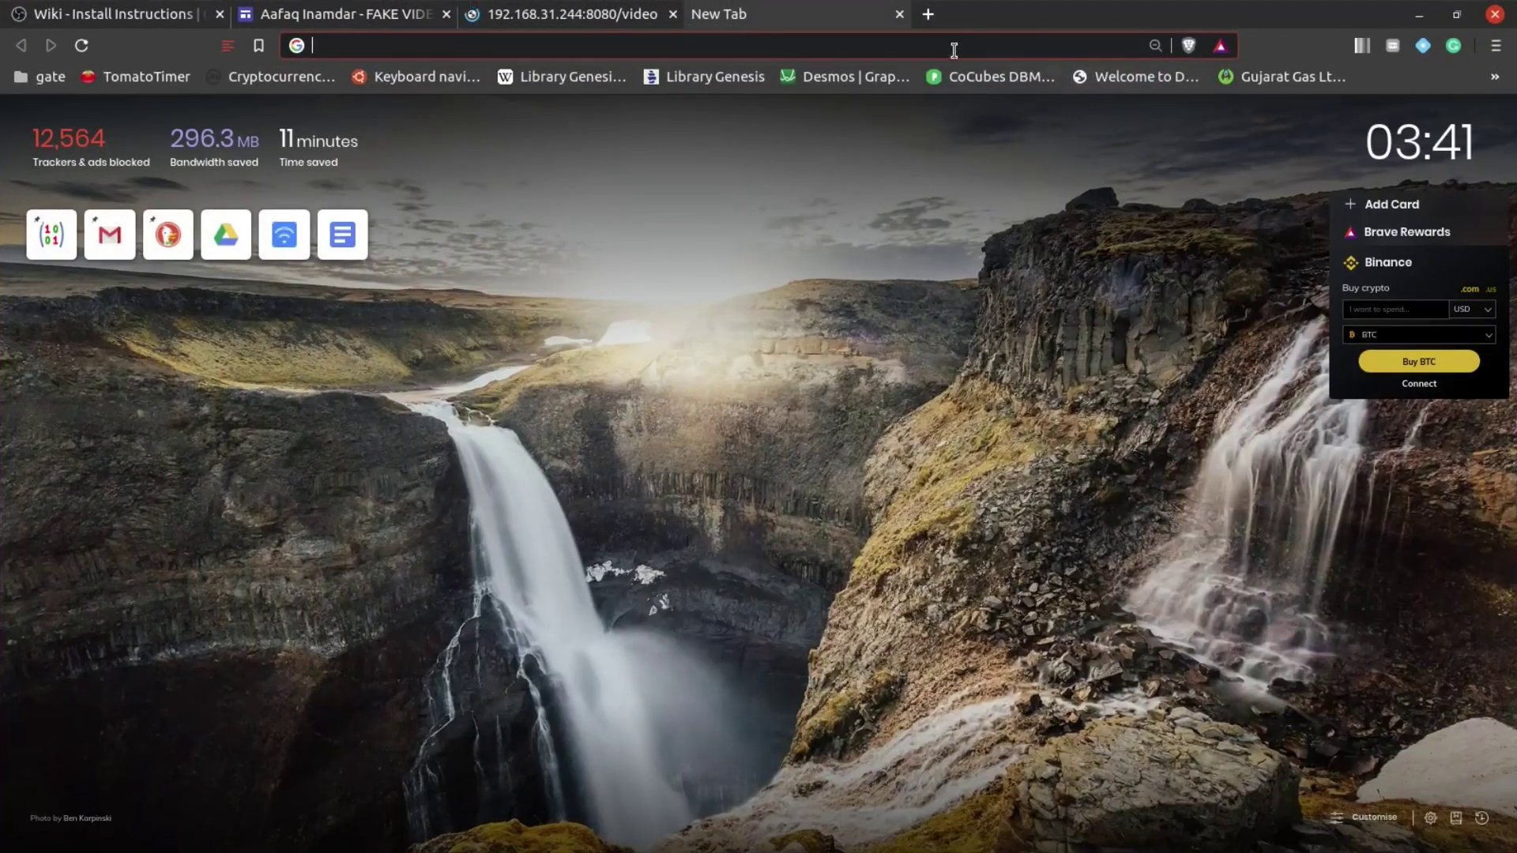
- Load meet.google.com and choose New meeting > Start an instant meeting
{"action": "type", "text": "m"}
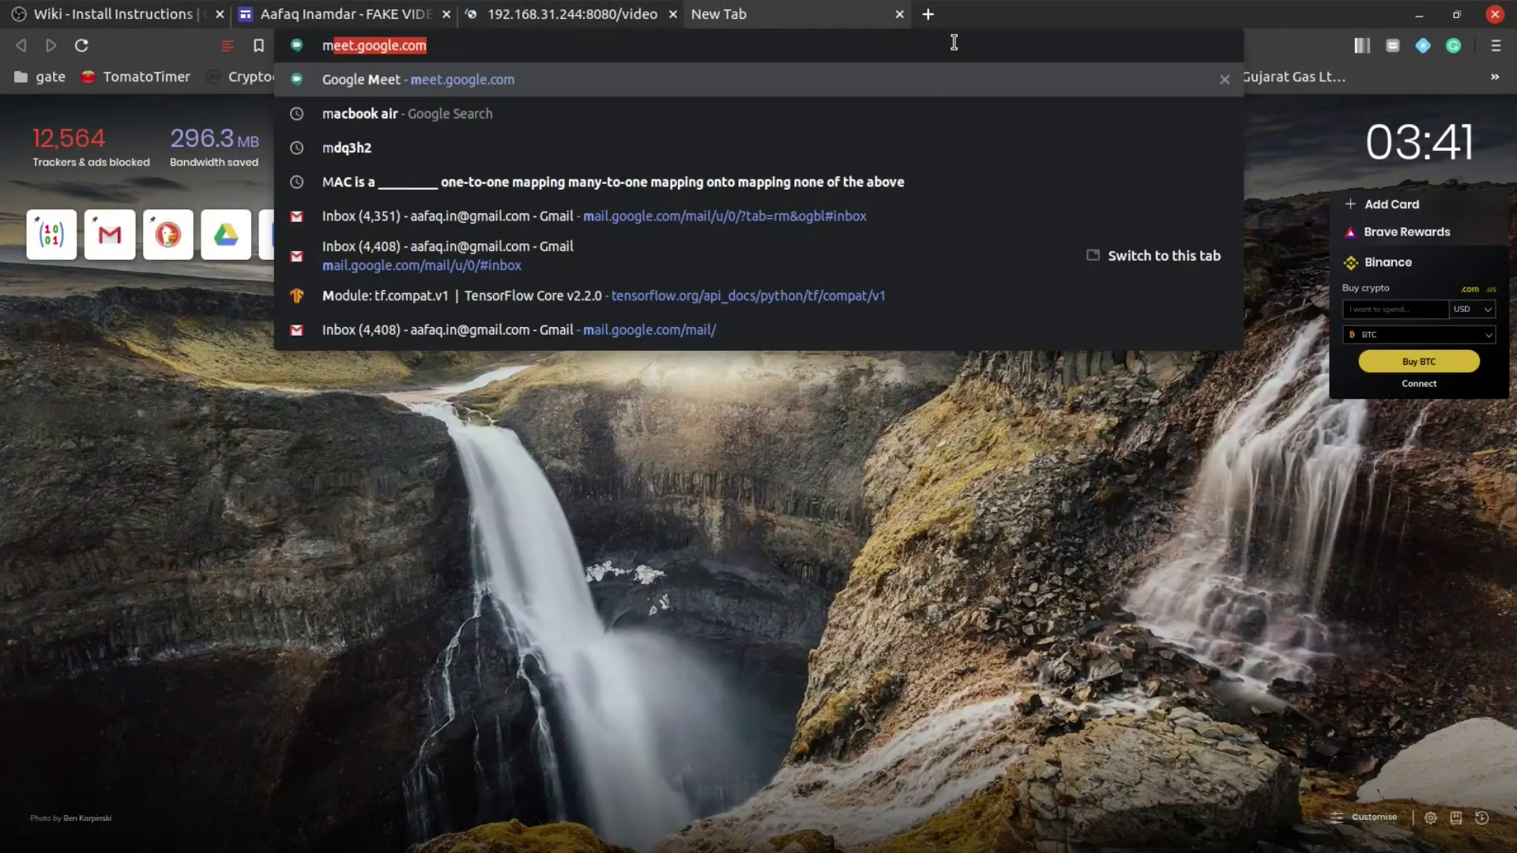
{"action": "type", "text": "eet"}
{"action": "key", "text": "Return"}
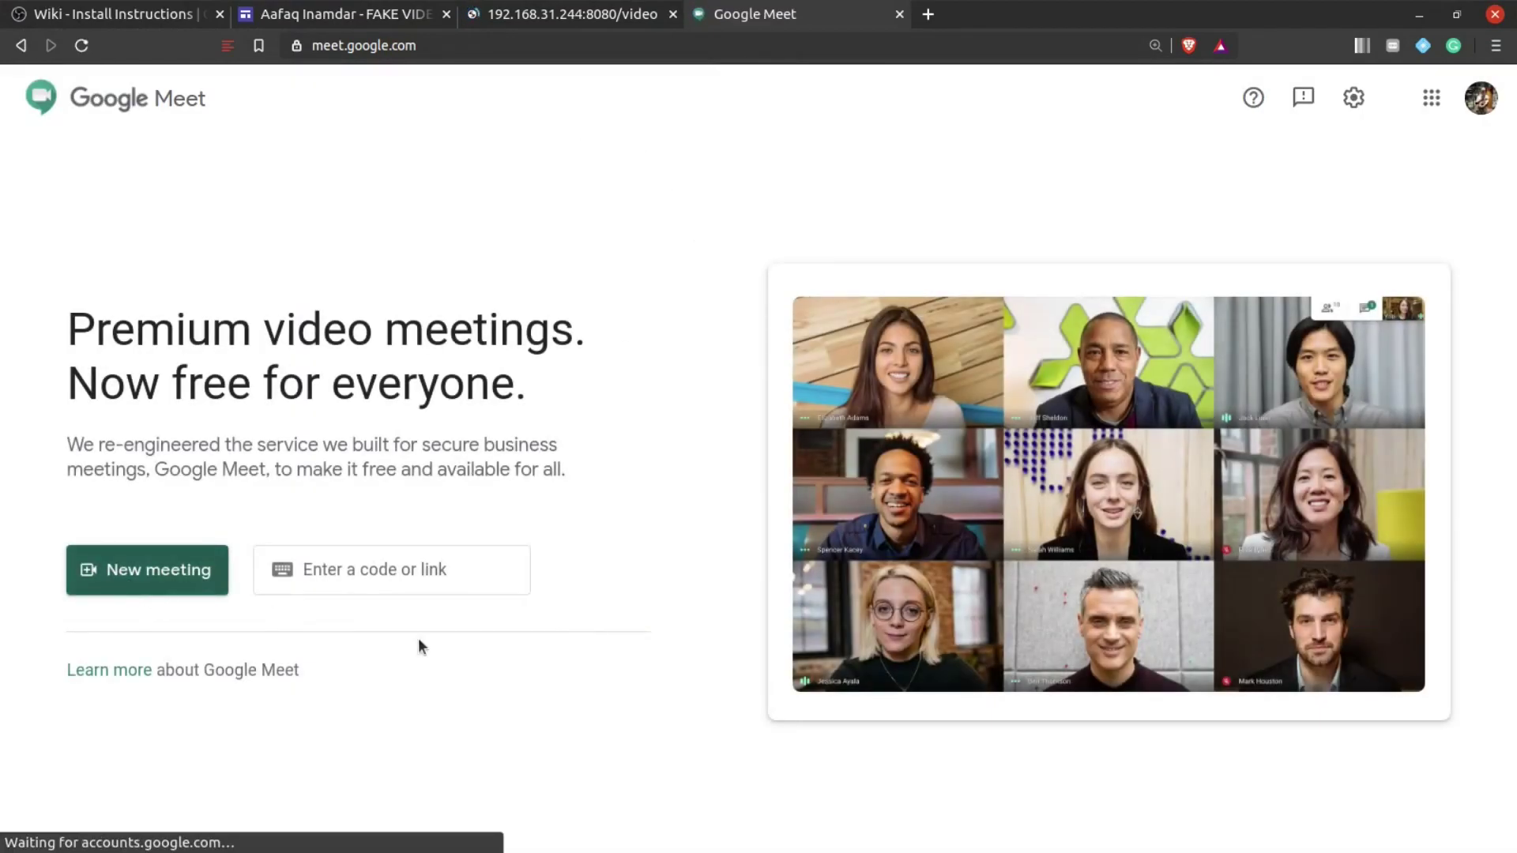
{"action": "left_click", "coordinate": [147, 570]}
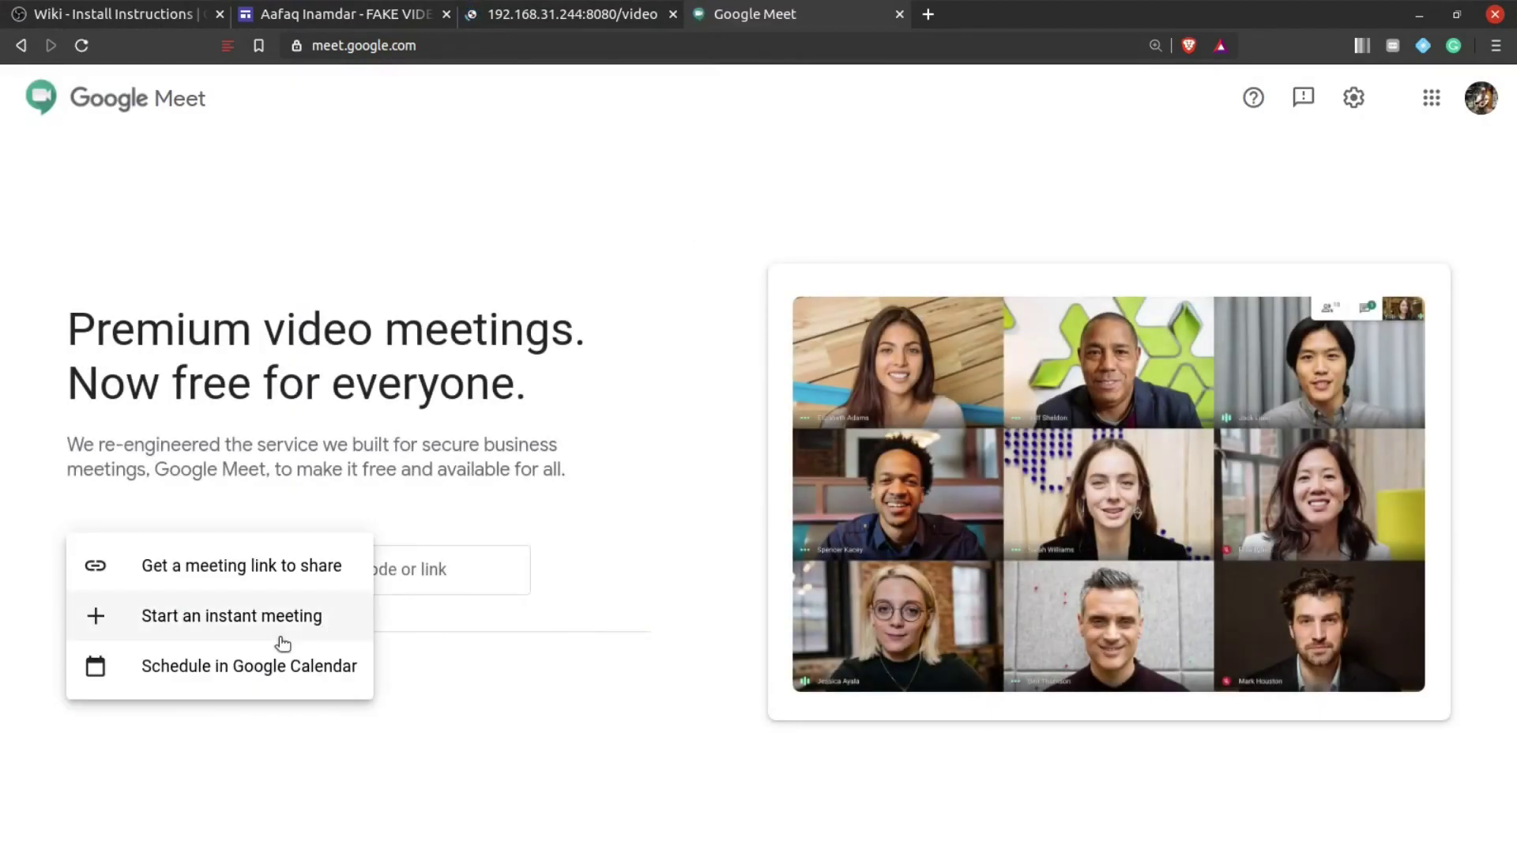
{"action": "left_click", "coordinate": [277, 630]}
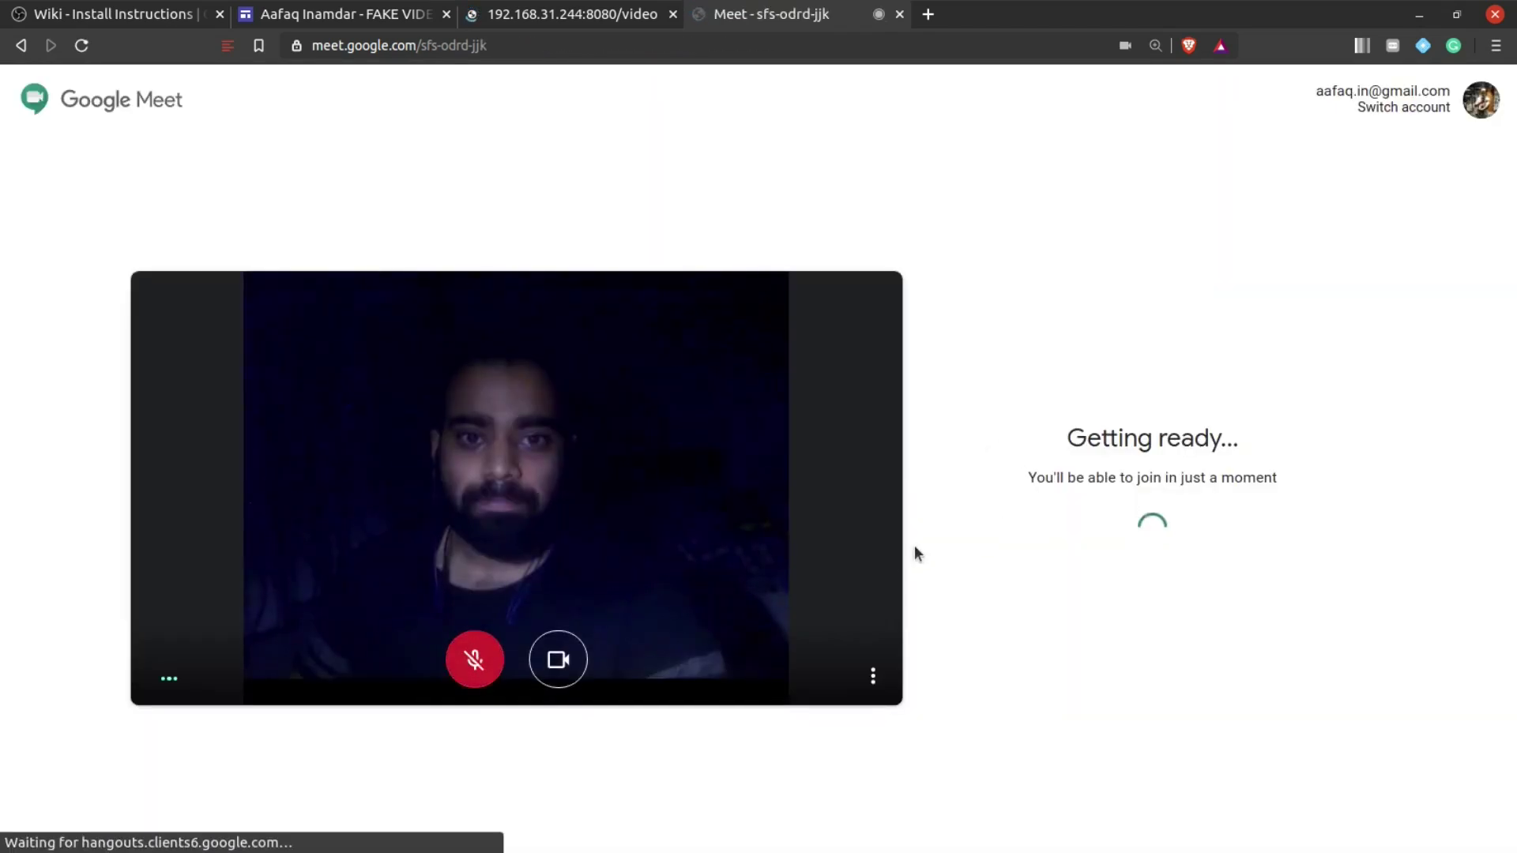
- In Meet's Video settings, keep Camera as OBS Cam and set Send resolution to High definition (720p)
{"action": "left_click", "coordinate": [861, 679]}
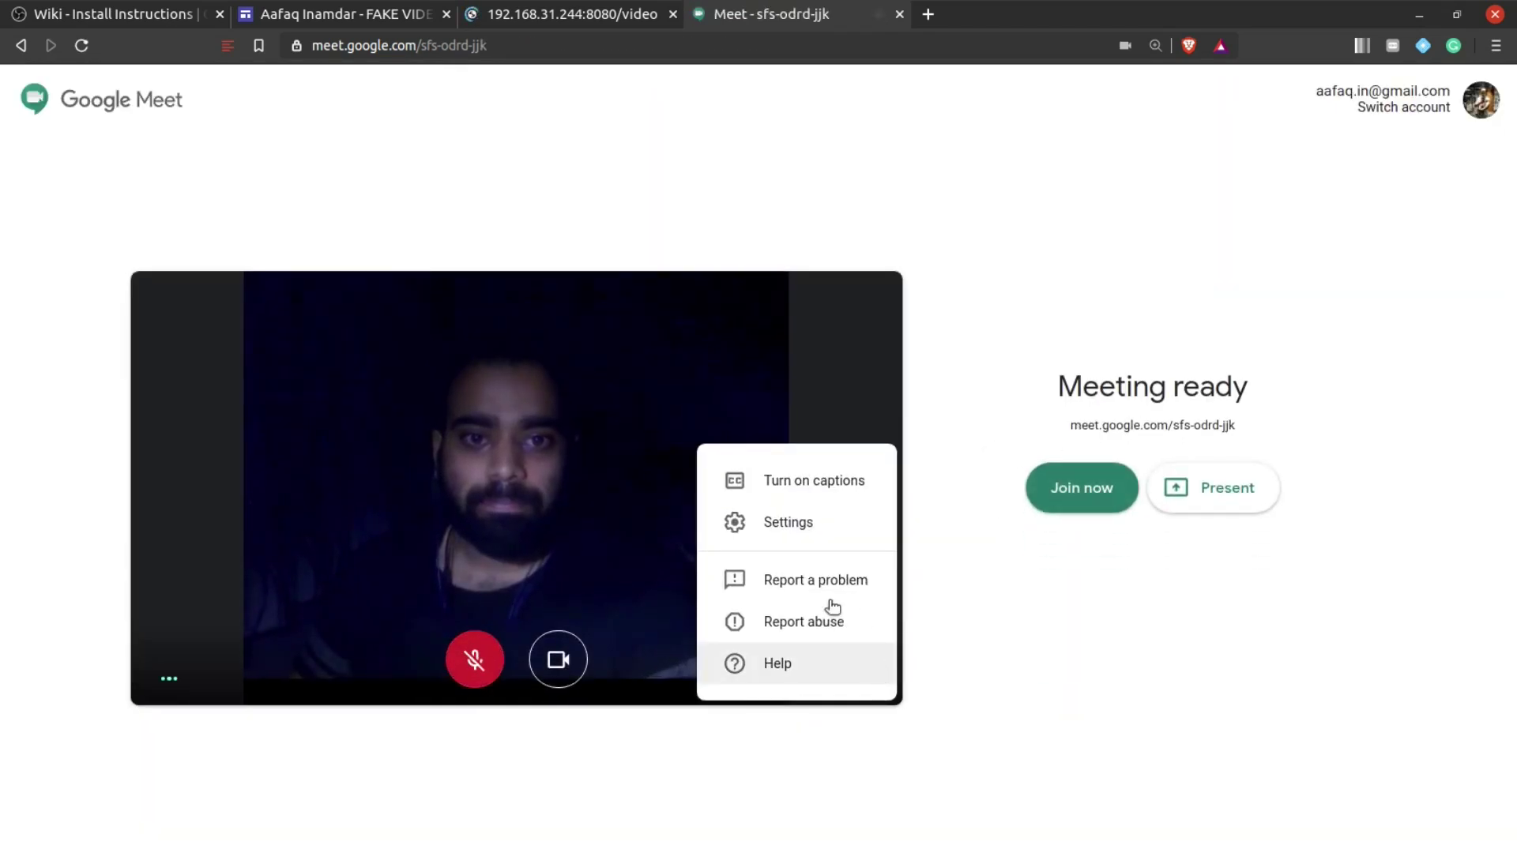
{"action": "left_click", "coordinate": [825, 528]}
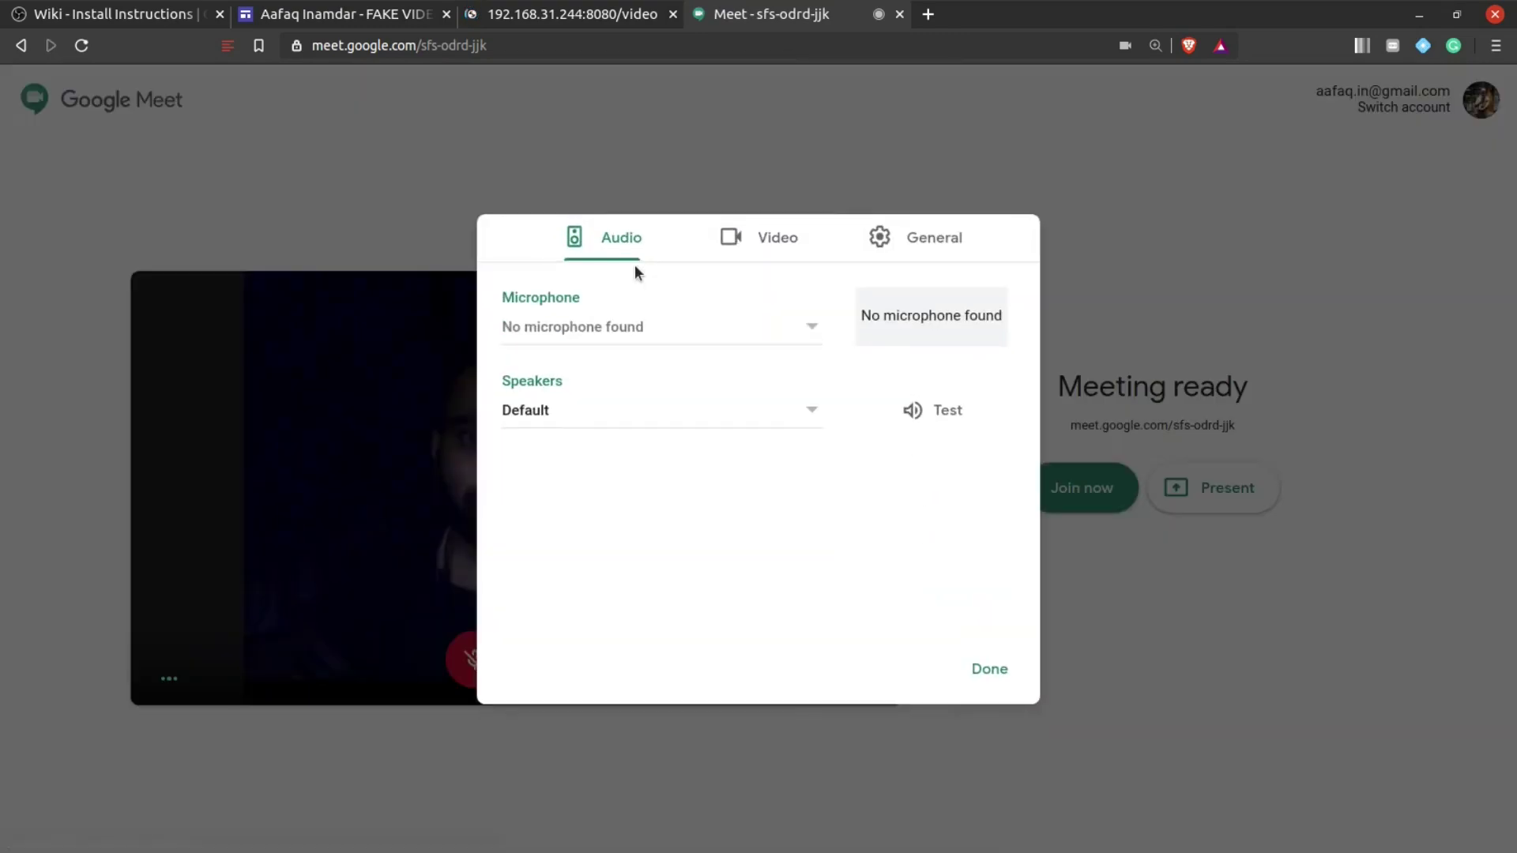
{"action": "left_click", "coordinate": [759, 248]}
{"action": "left_click", "coordinate": [581, 337]}
{"action": "left_click", "coordinate": [623, 335]}
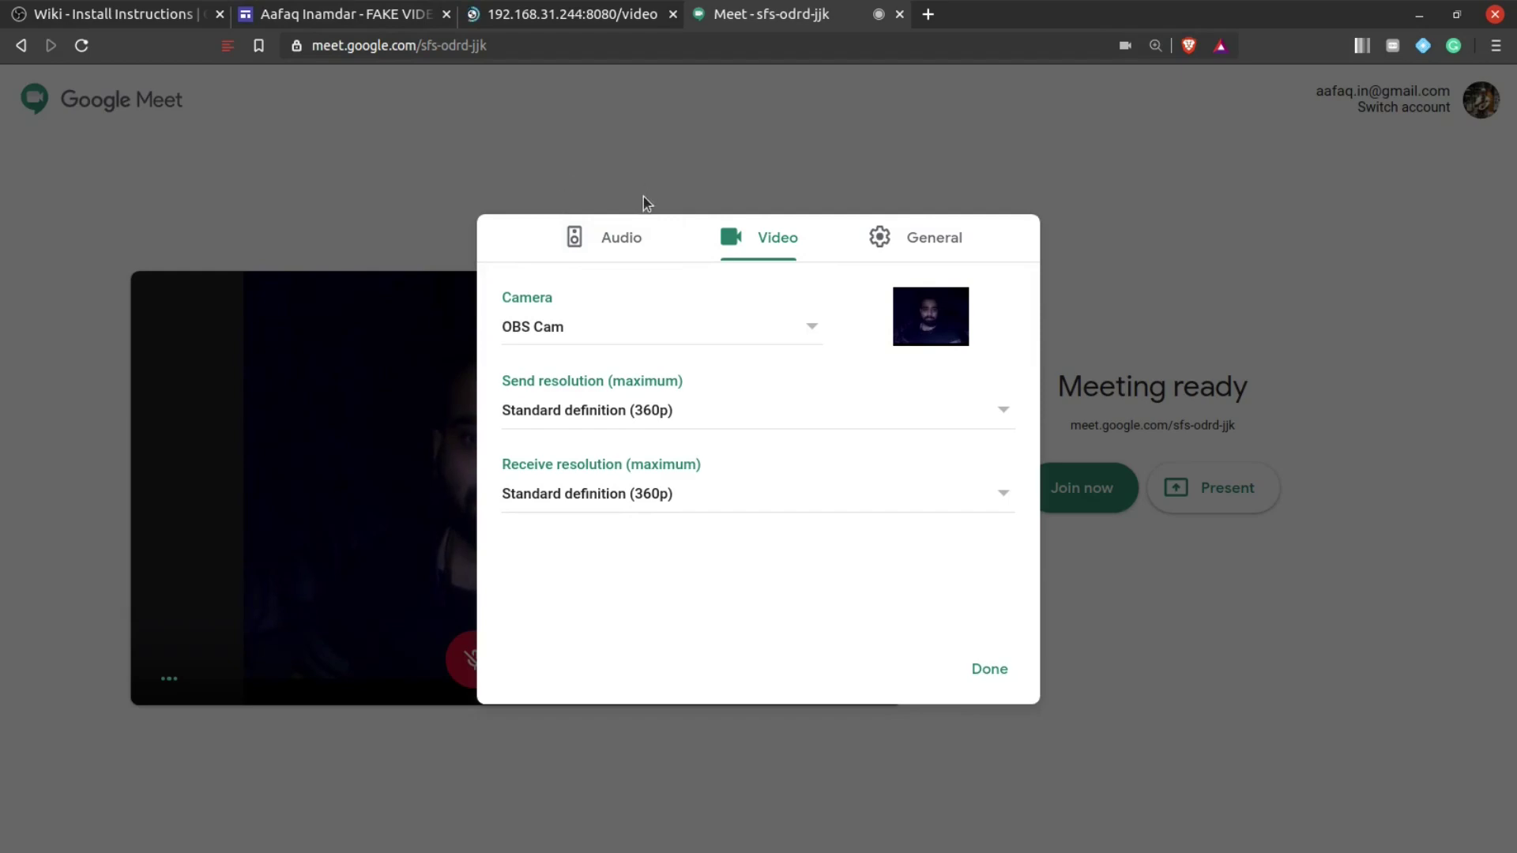
{"action": "mouse_move", "coordinate": [1512, 332]}
{"action": "left_click", "coordinate": [867, 412]}
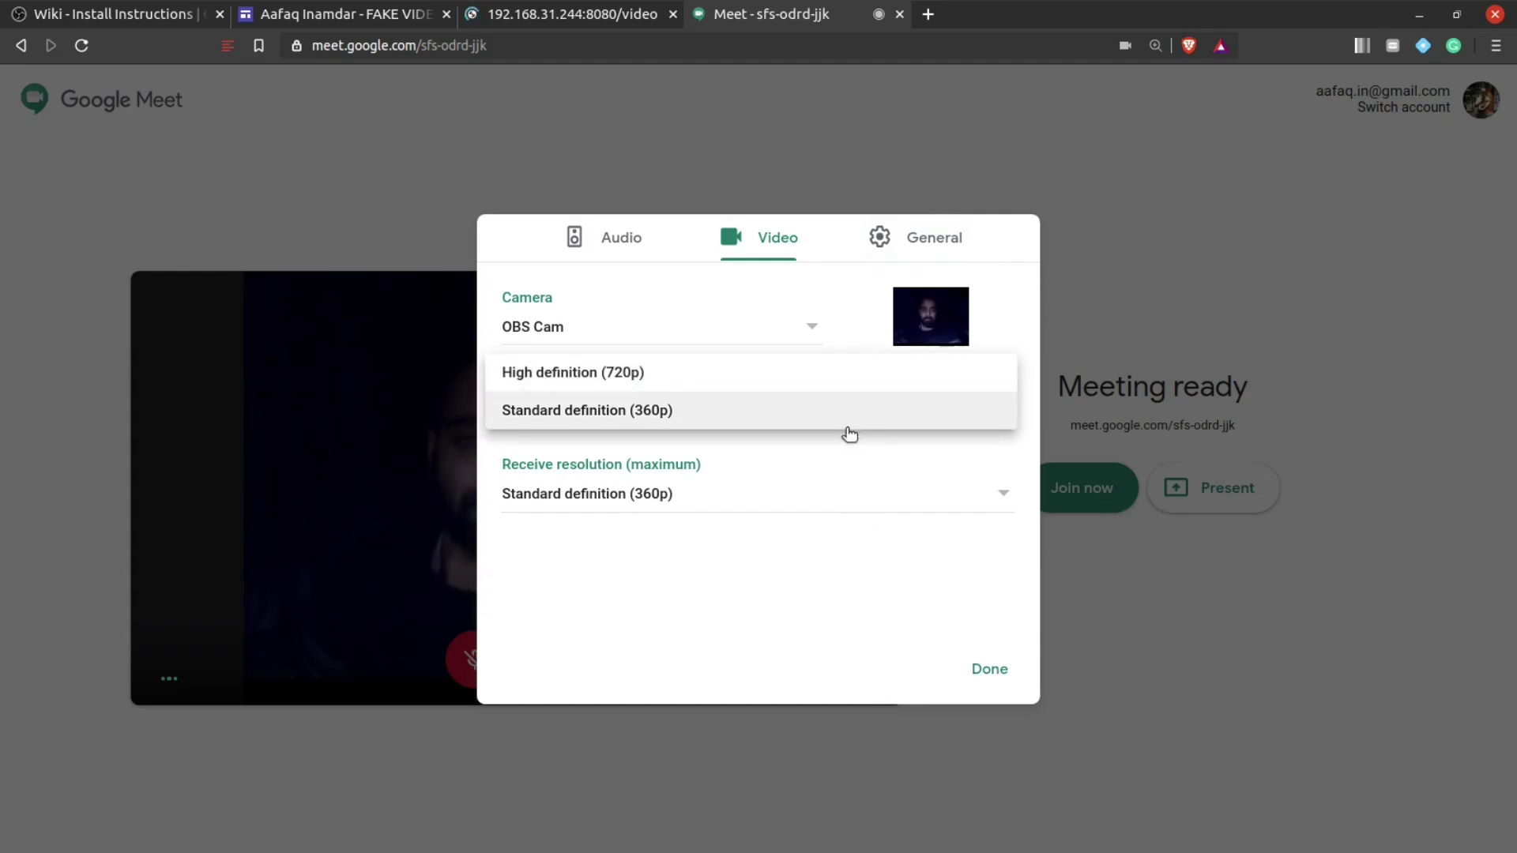
{"action": "left_click", "coordinate": [848, 425]}
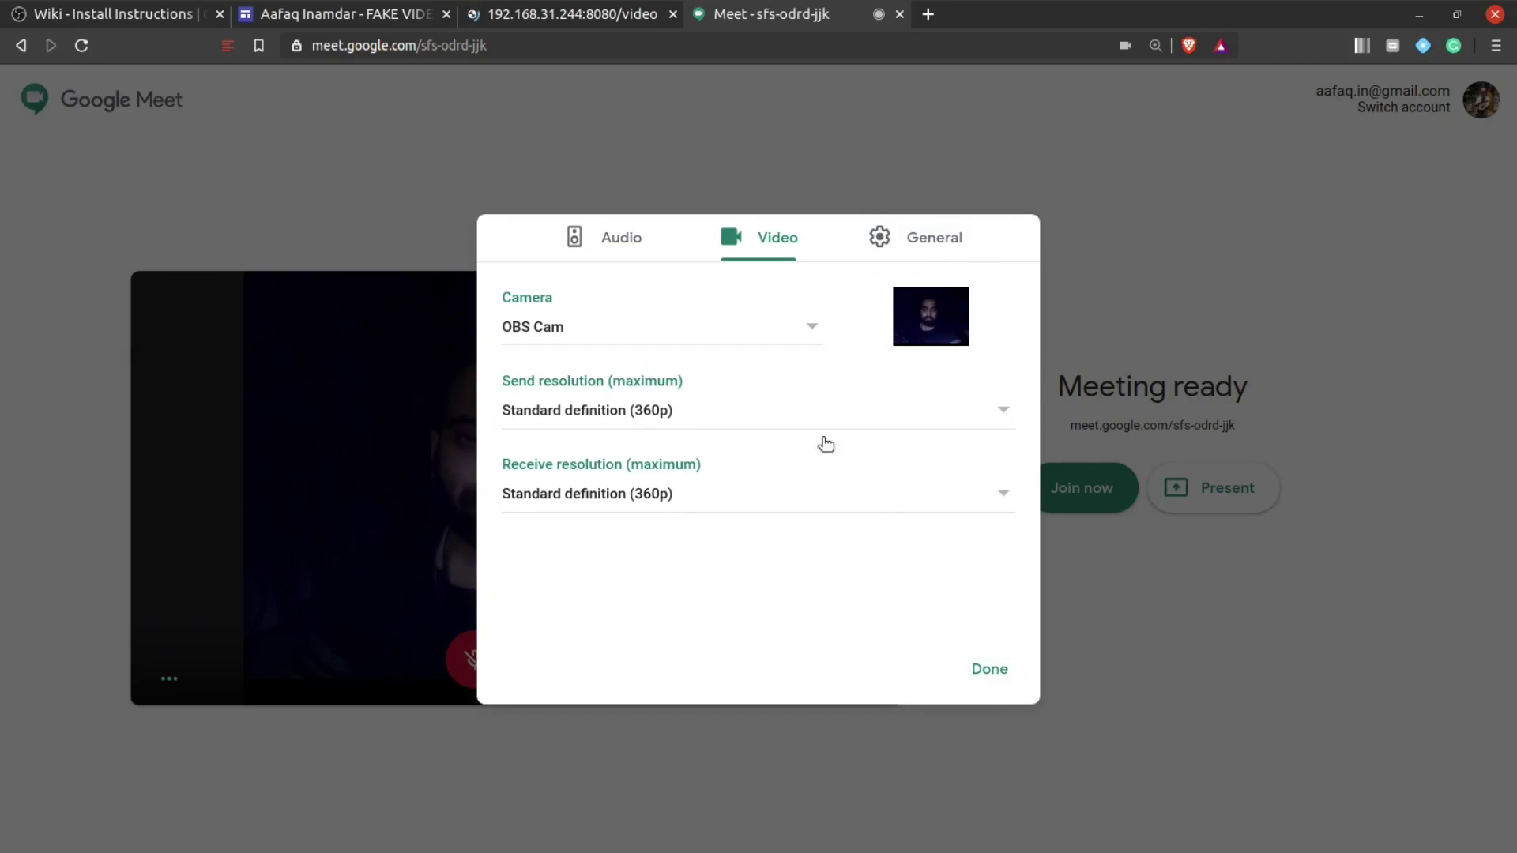
{"action": "left_click", "coordinate": [796, 411]}
{"action": "left_click", "coordinate": [593, 378]}
- Join the Google Meet call with the OBS camera and dismiss the Add others panel
{"action": "left_click", "coordinate": [980, 671]}
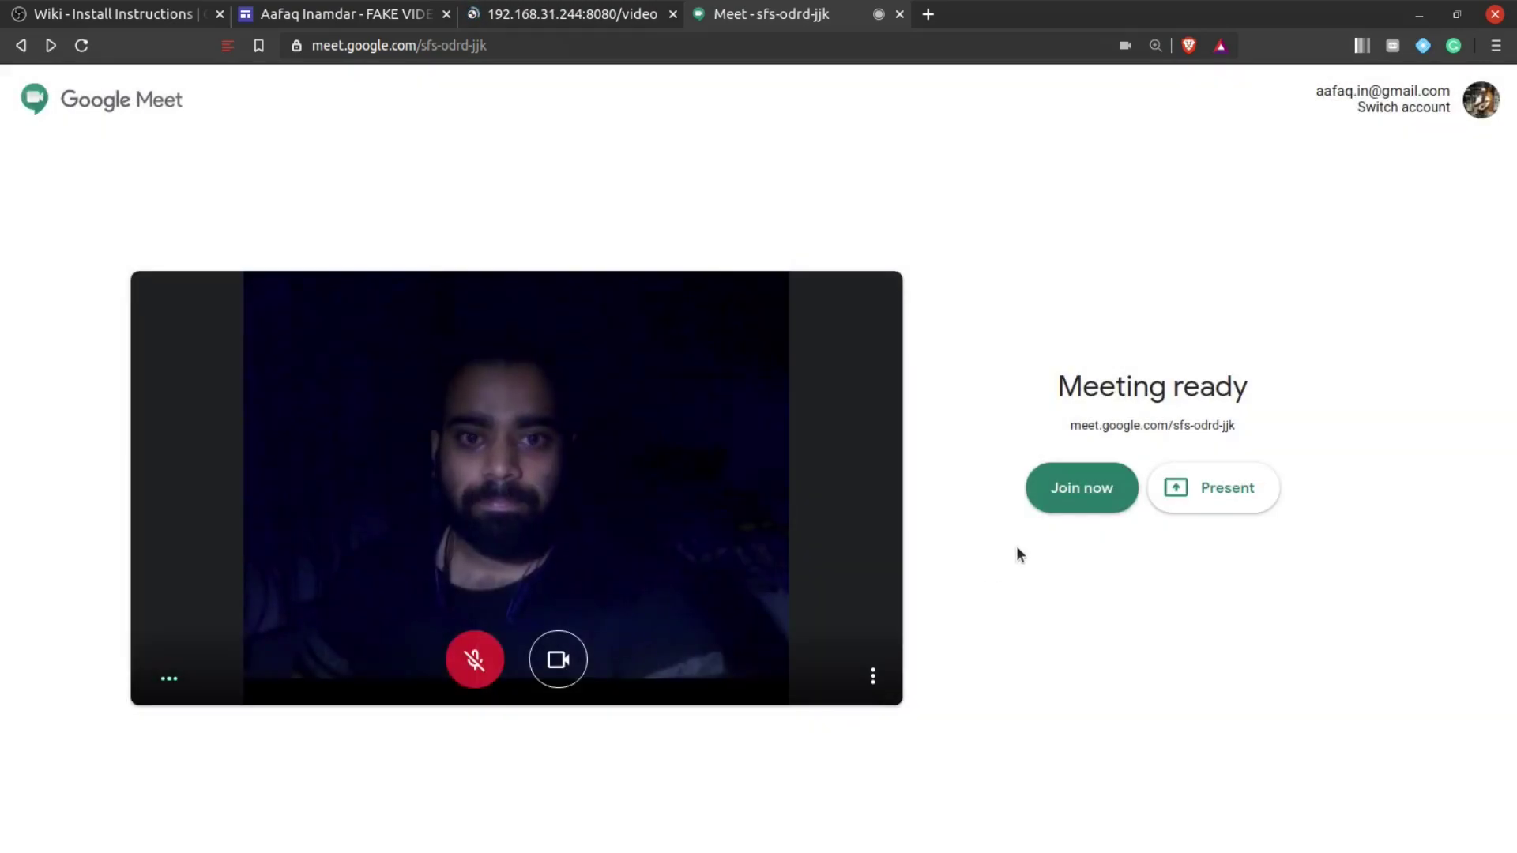
{"action": "left_click", "coordinate": [1060, 489]}
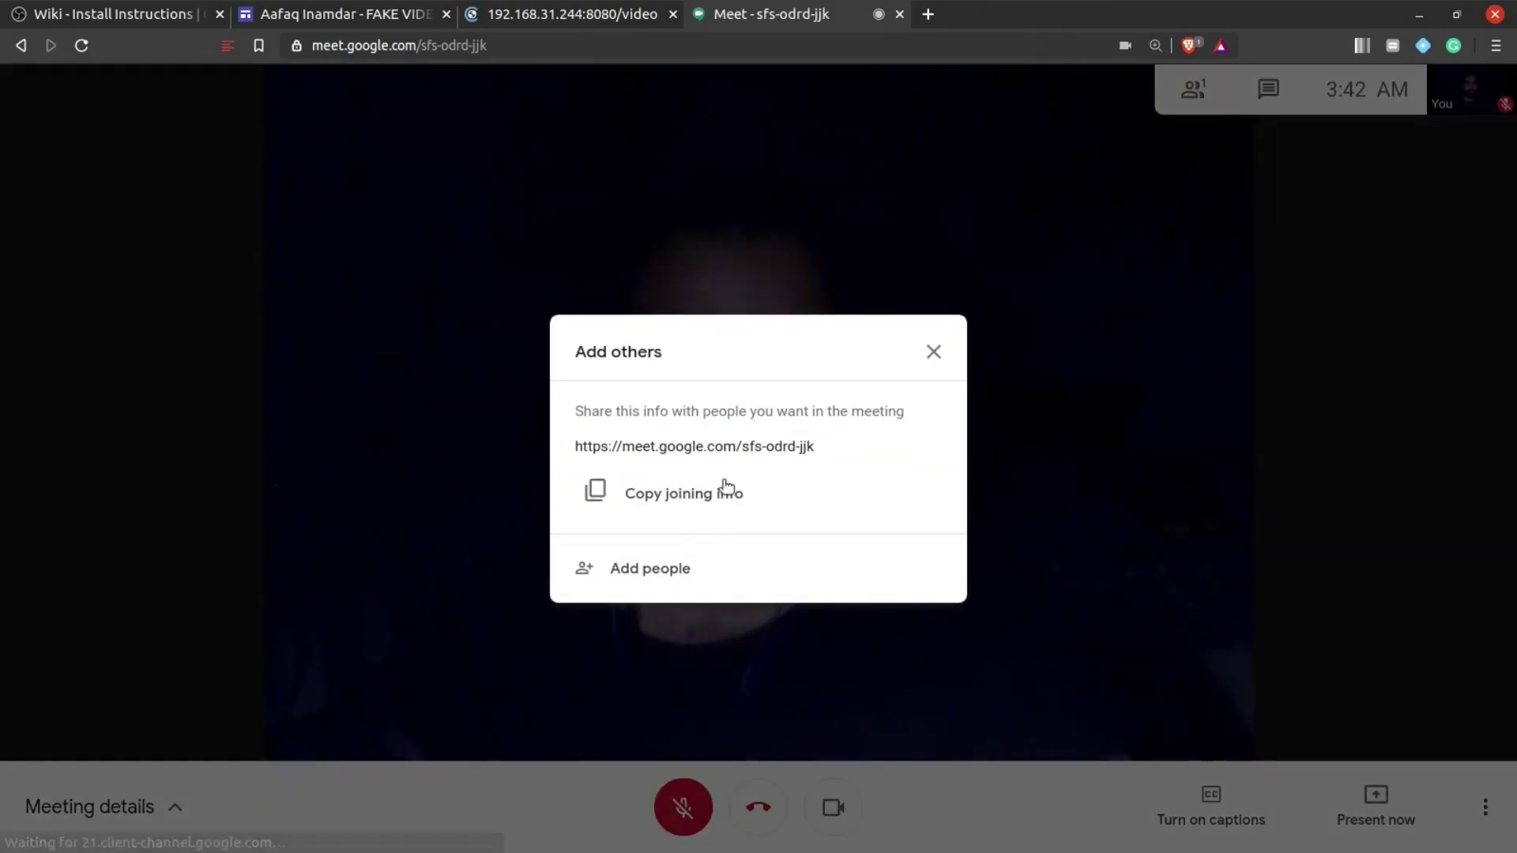
{"action": "left_click", "coordinate": [944, 353]}
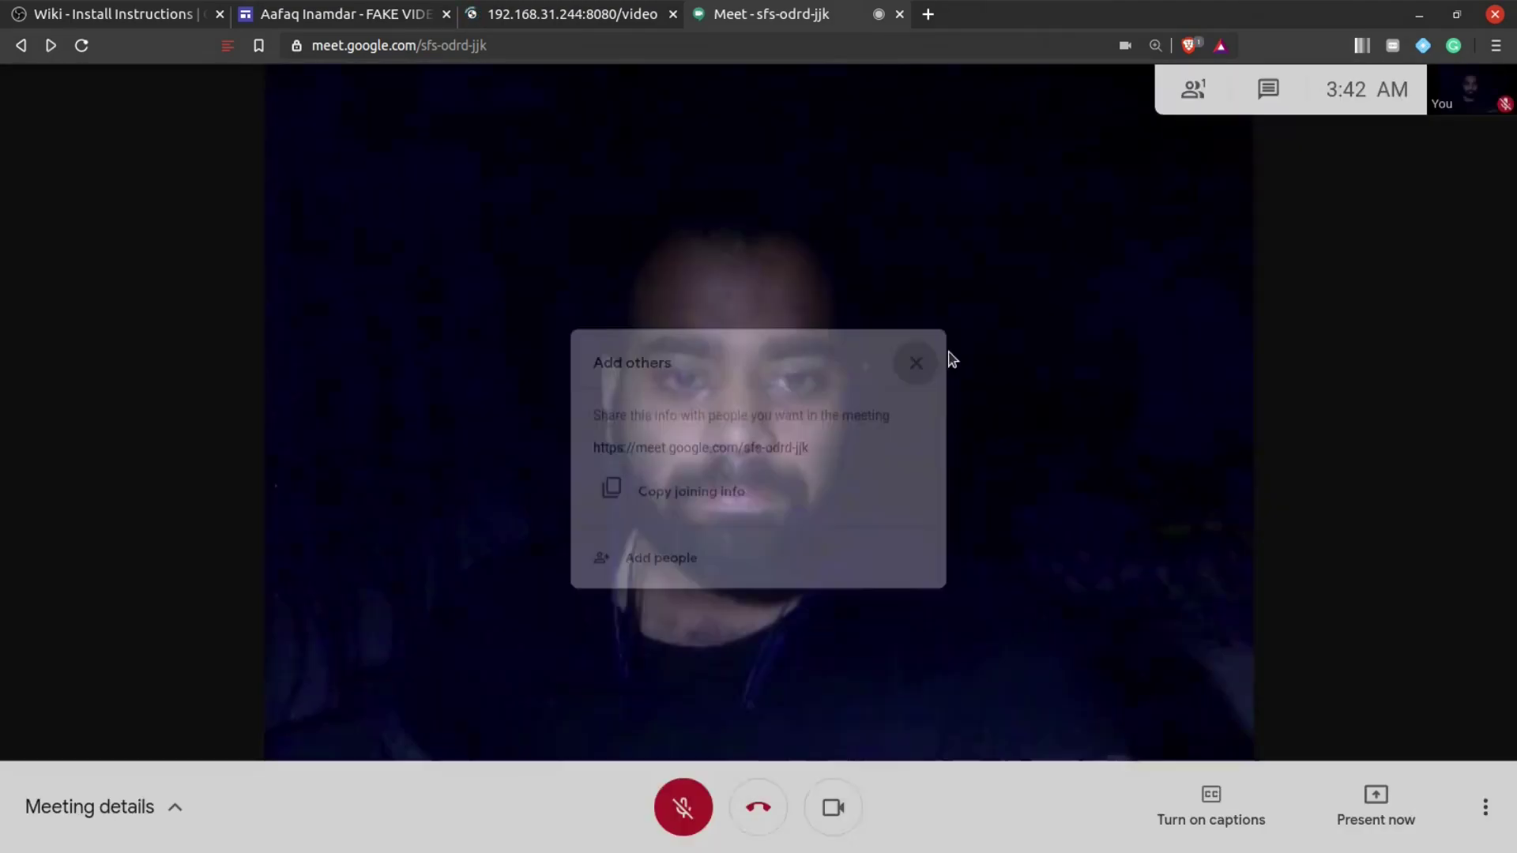
- Switch OBS scenes ytreal1, fake, then ytreal1 to confirm the Meet feed follows
{"action": "mouse_move", "coordinate": [1514, 792]}
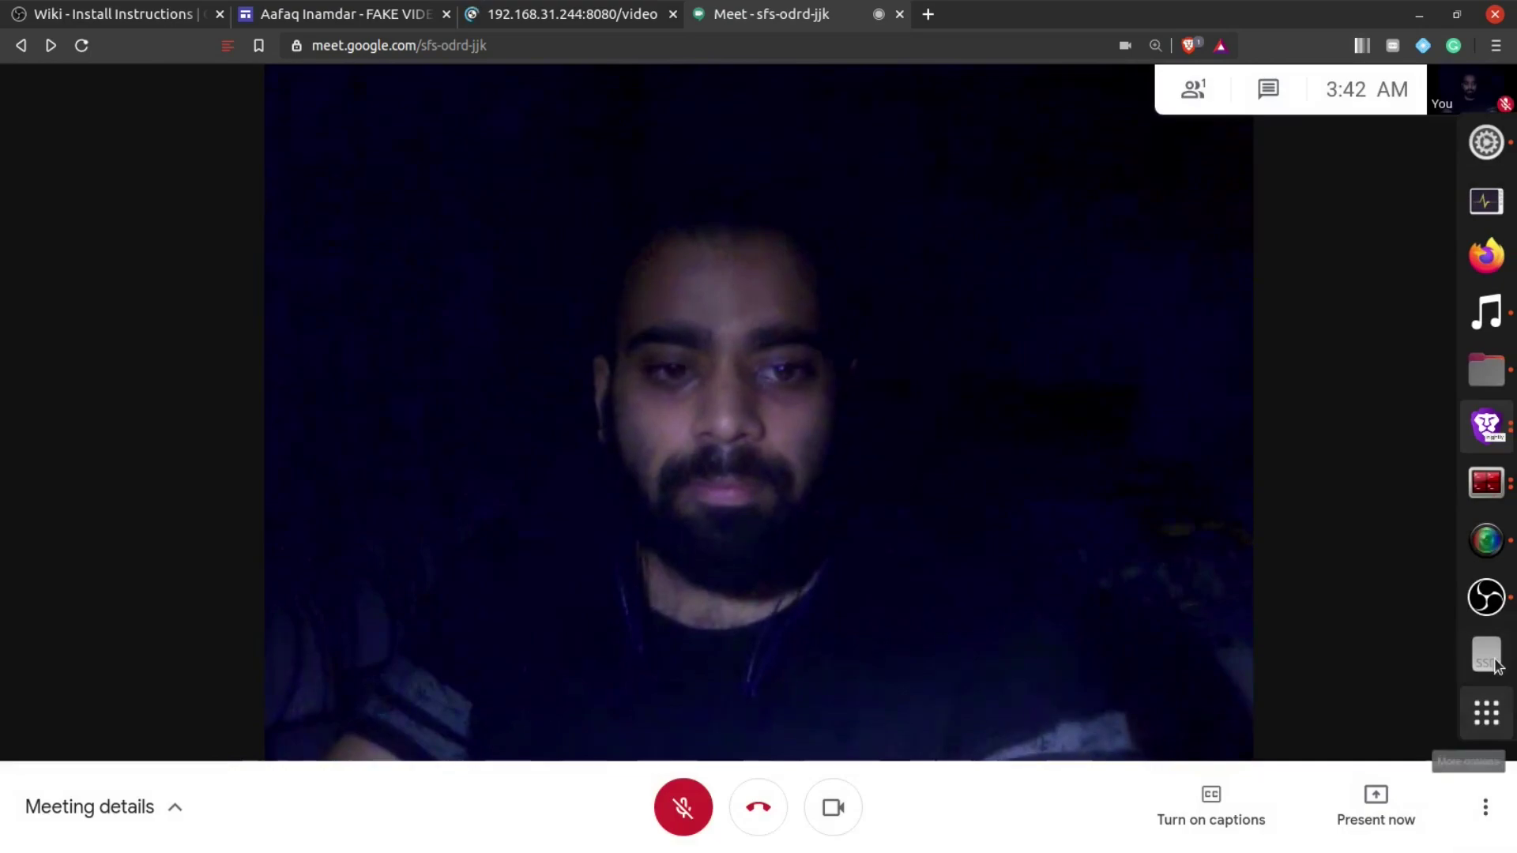
{"action": "left_click", "coordinate": [1485, 598]}
{"action": "left_click_drag", "start_coordinate": [685, 85], "coordinate": [1411, 103]}
{"action": "left_click", "coordinate": [1289, 563]}
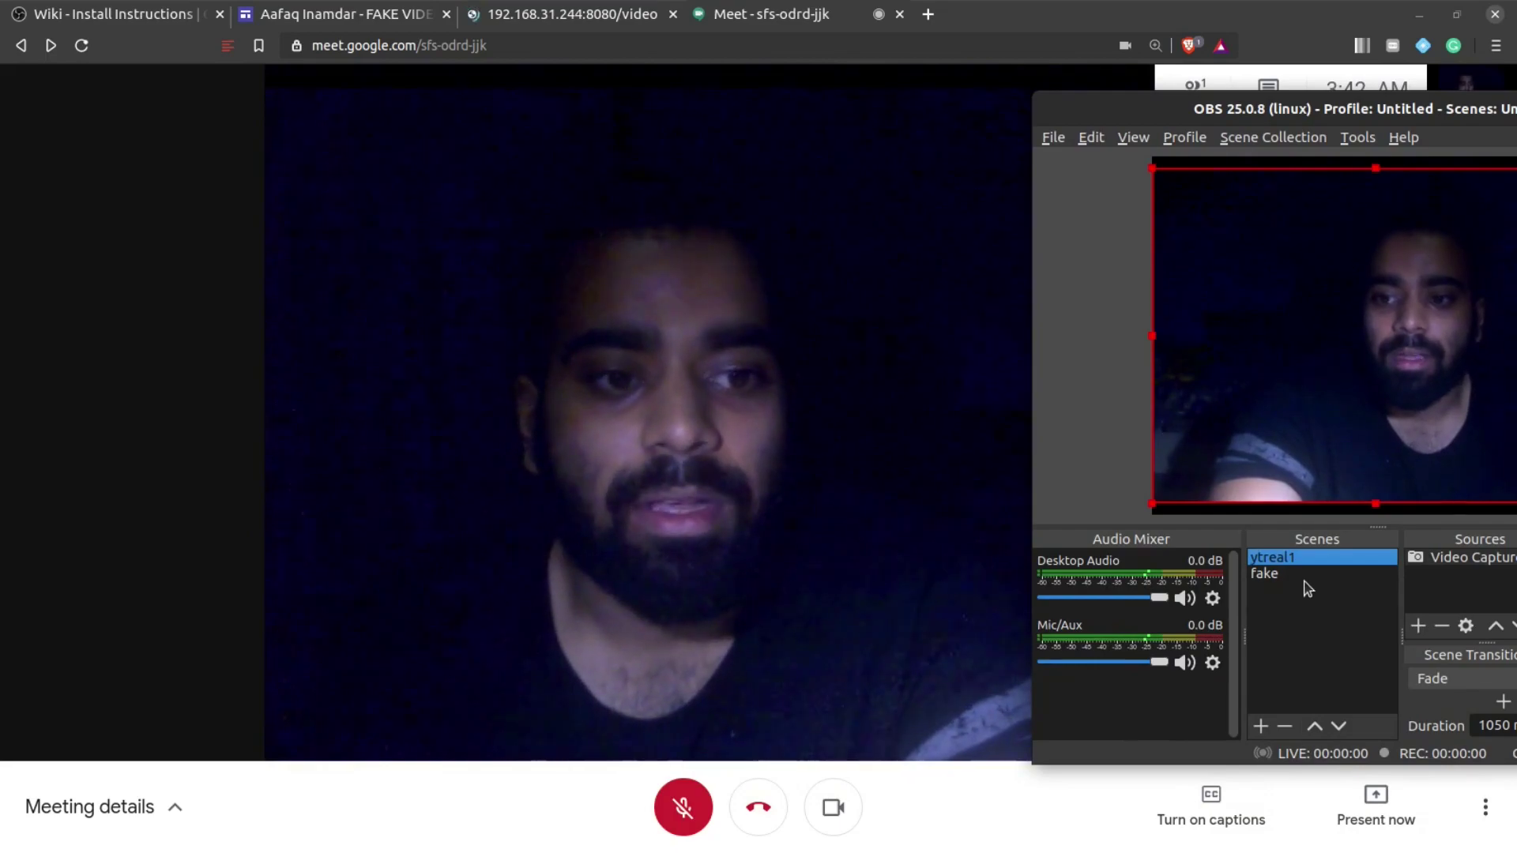
{"action": "left_click", "coordinate": [1308, 574]}
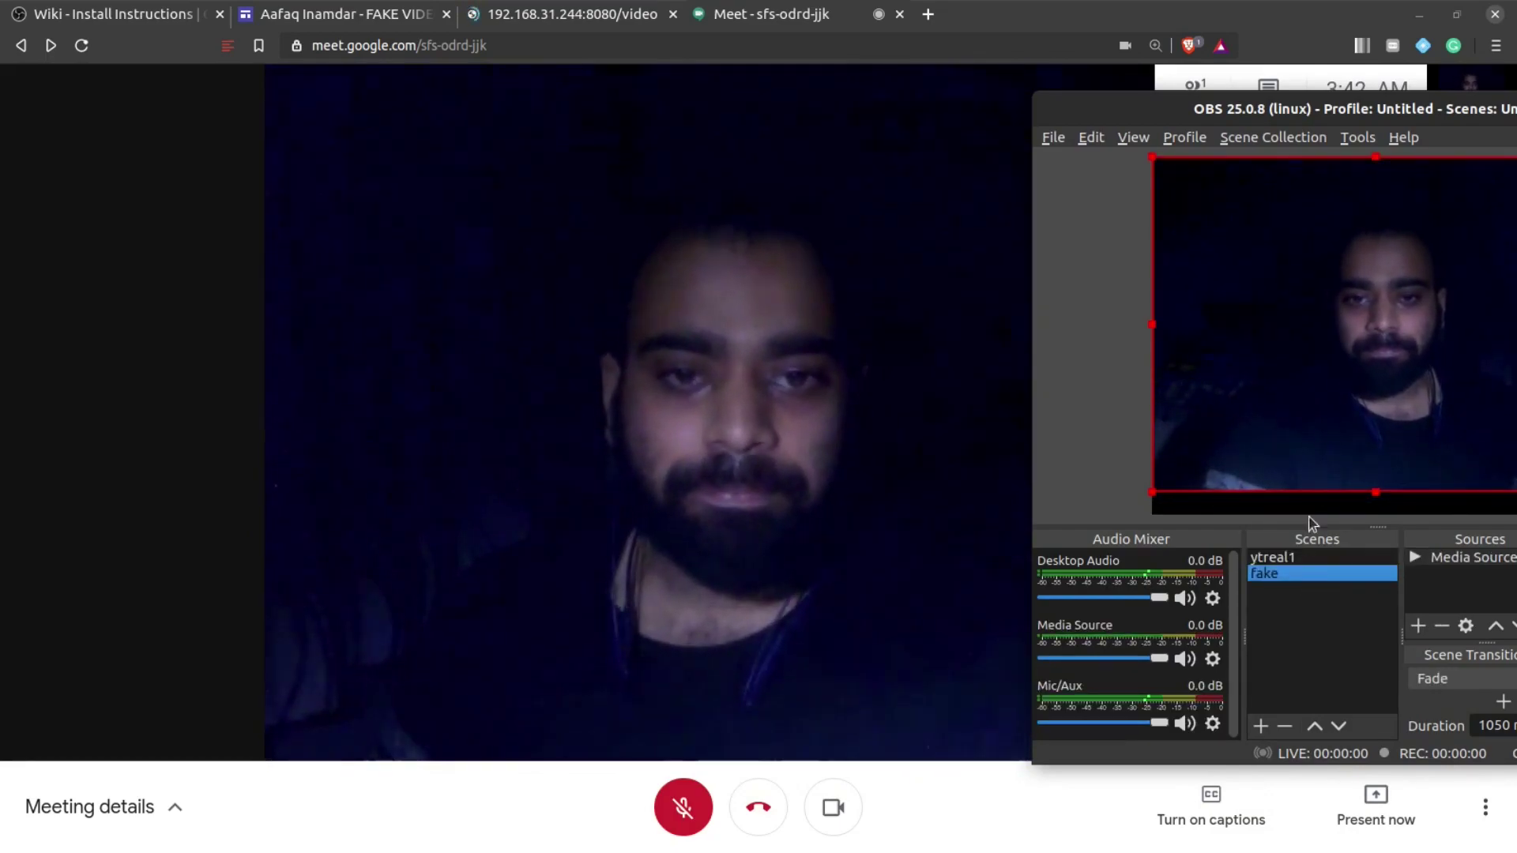
{"action": "left_click", "coordinate": [1276, 557]}
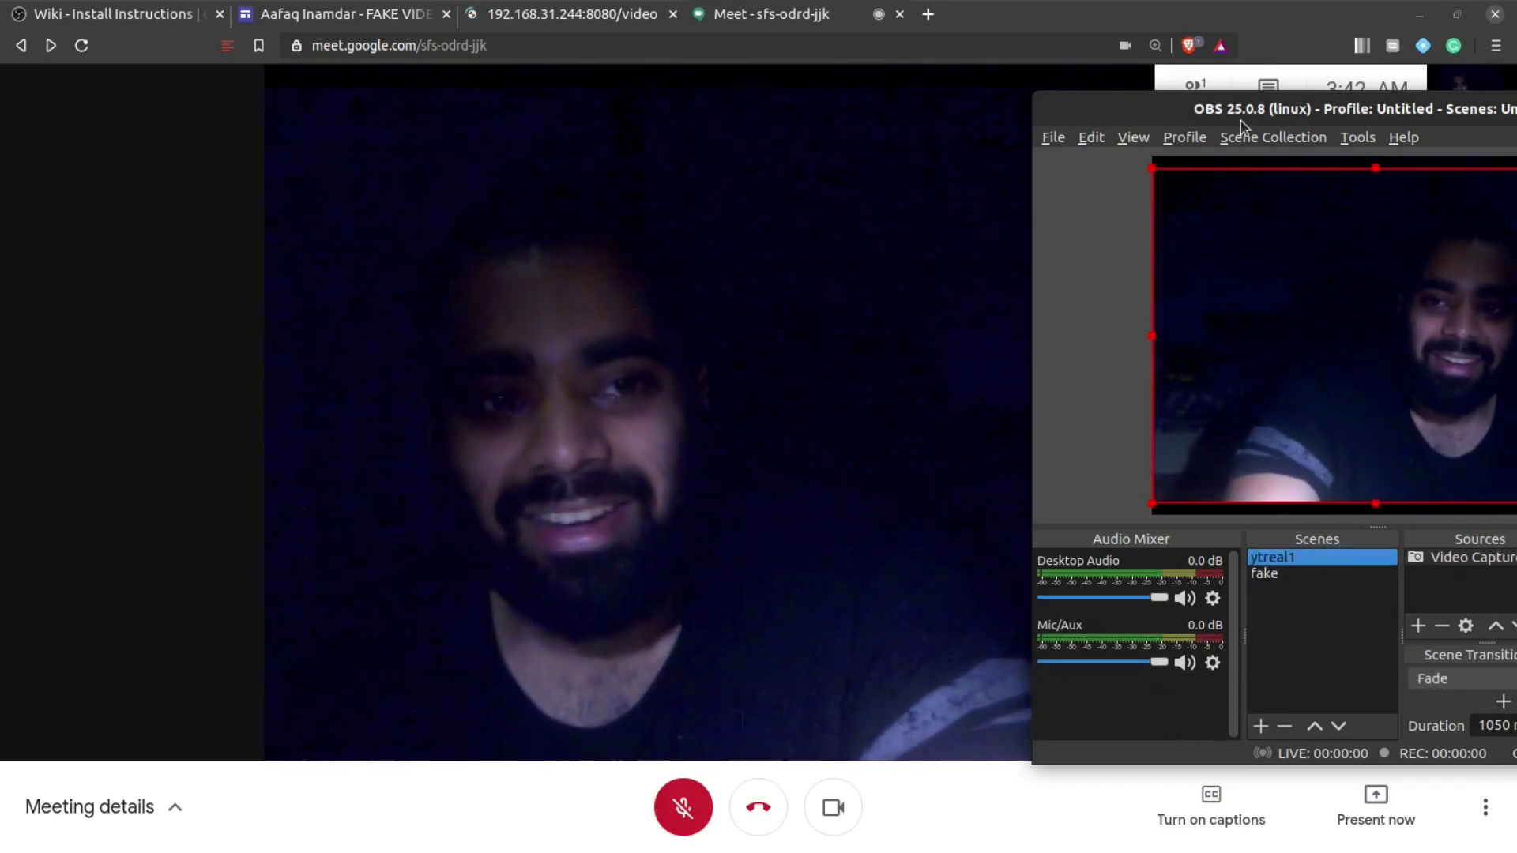
{"action": "left_click_drag", "start_coordinate": [1162, 106], "coordinate": [577, 106]}
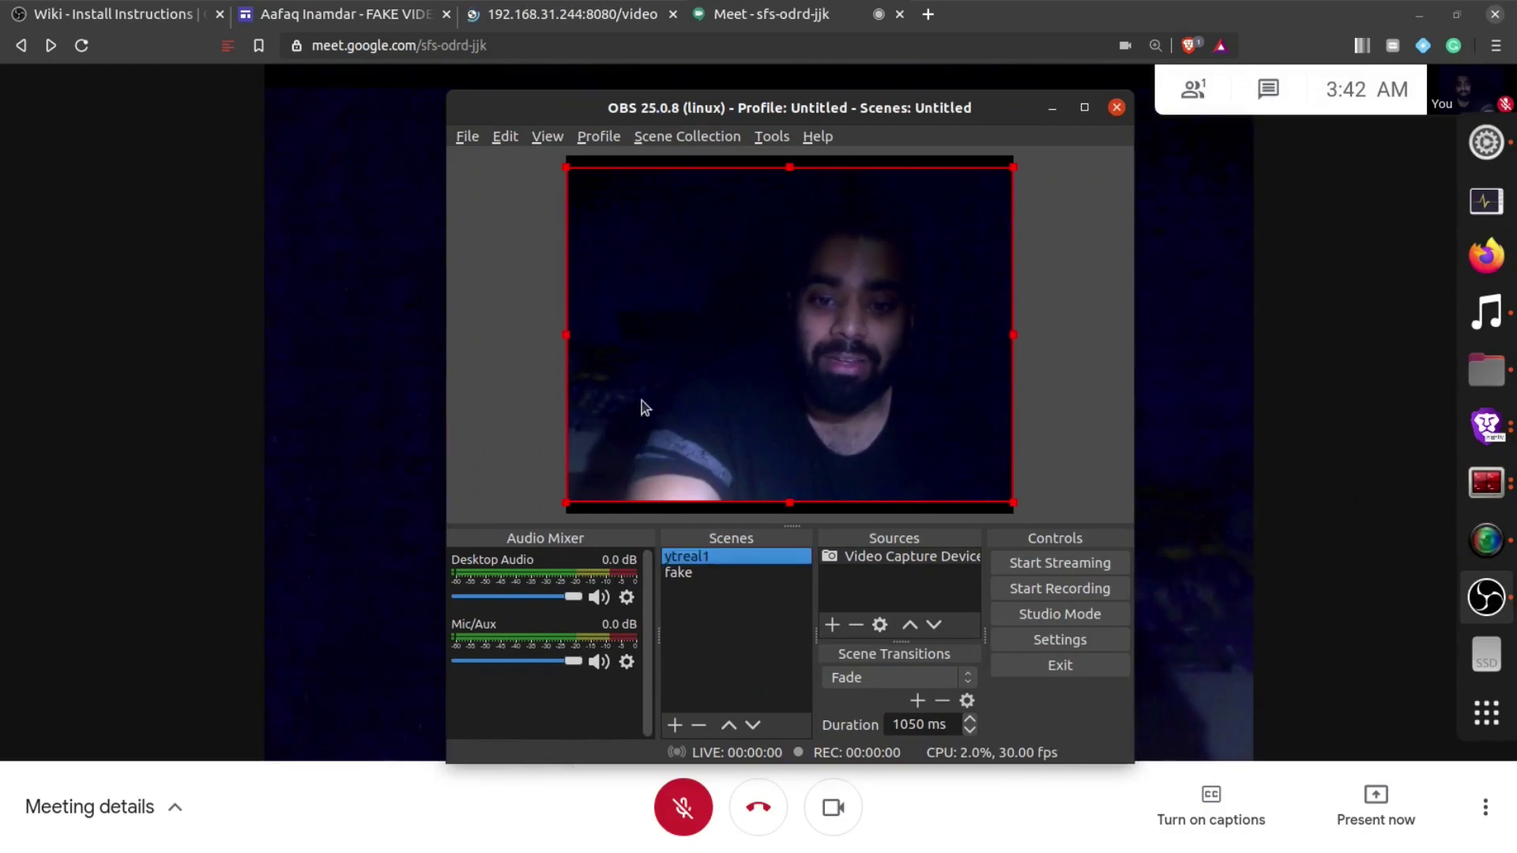
- Create an 'ip camera' scene and add a new Media Source 2 to it
{"action": "left_click", "coordinate": [676, 725]}
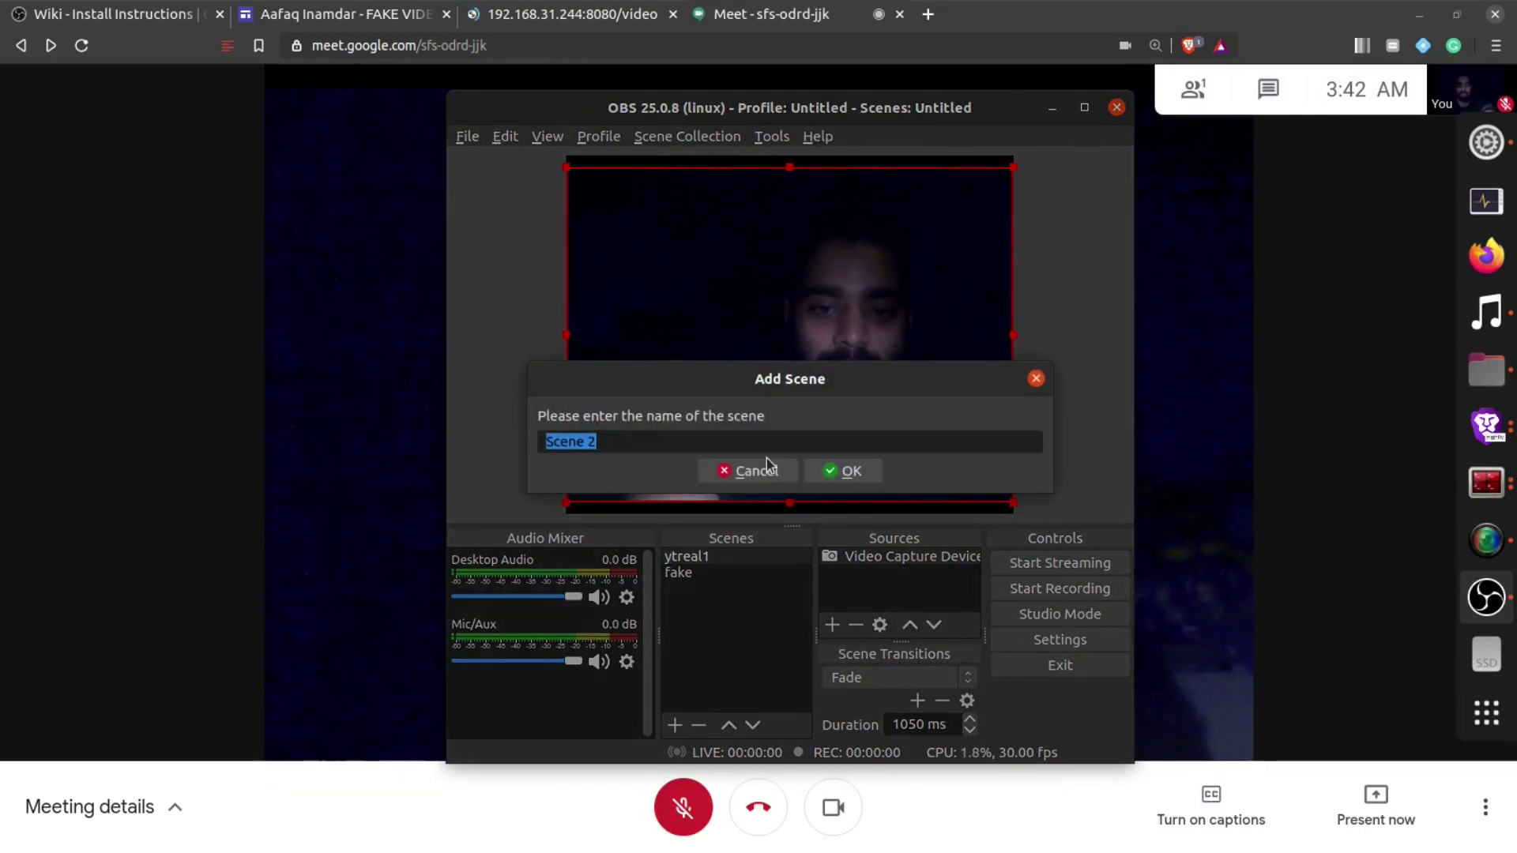
{"action": "type", "text": "ip"}
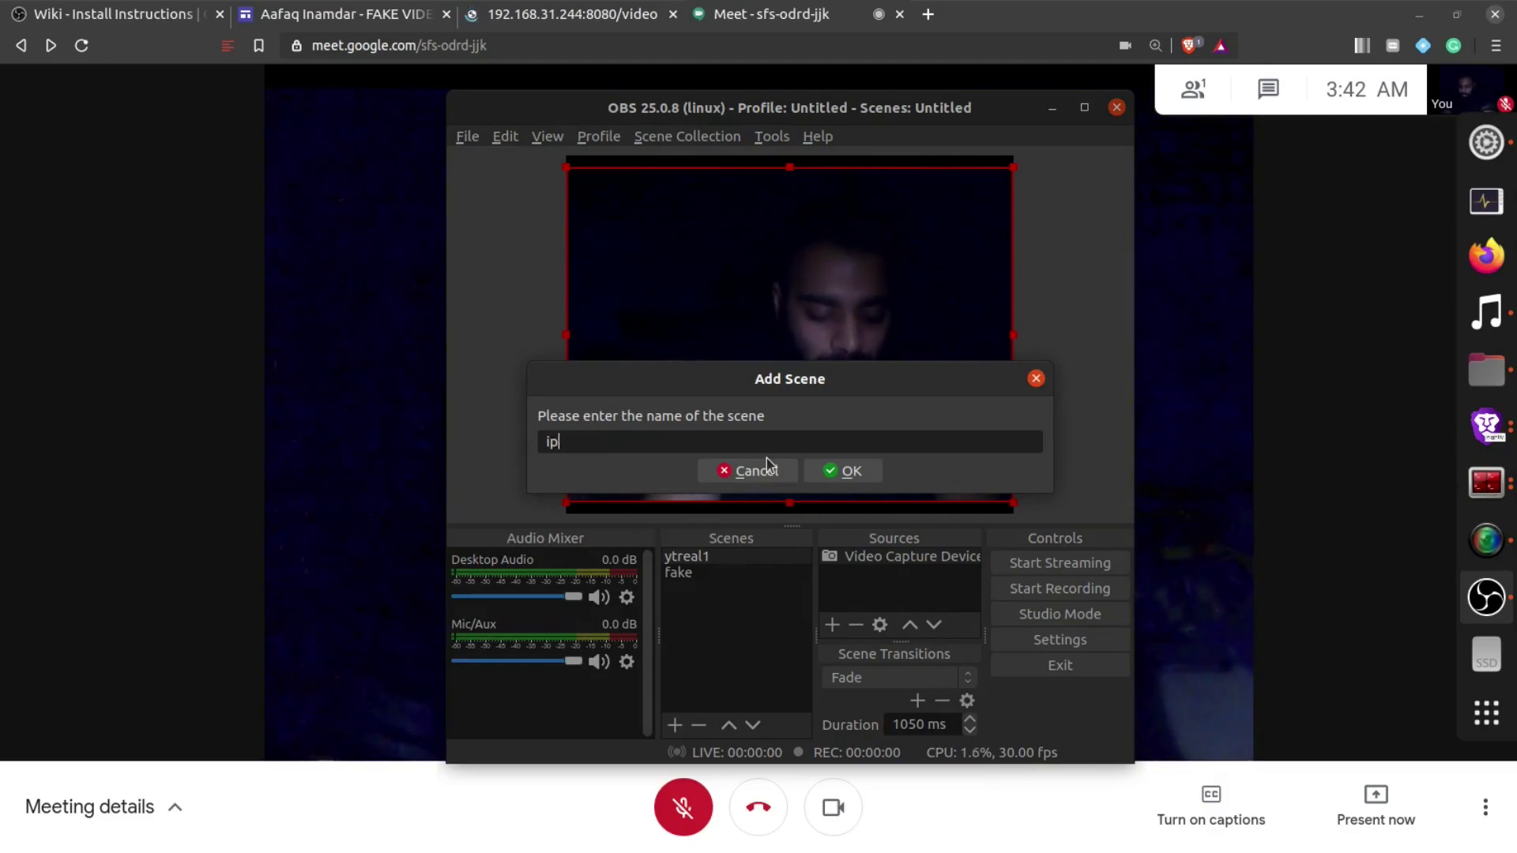
{"action": "type", "text": " camera"}
{"action": "key", "text": "Return"}
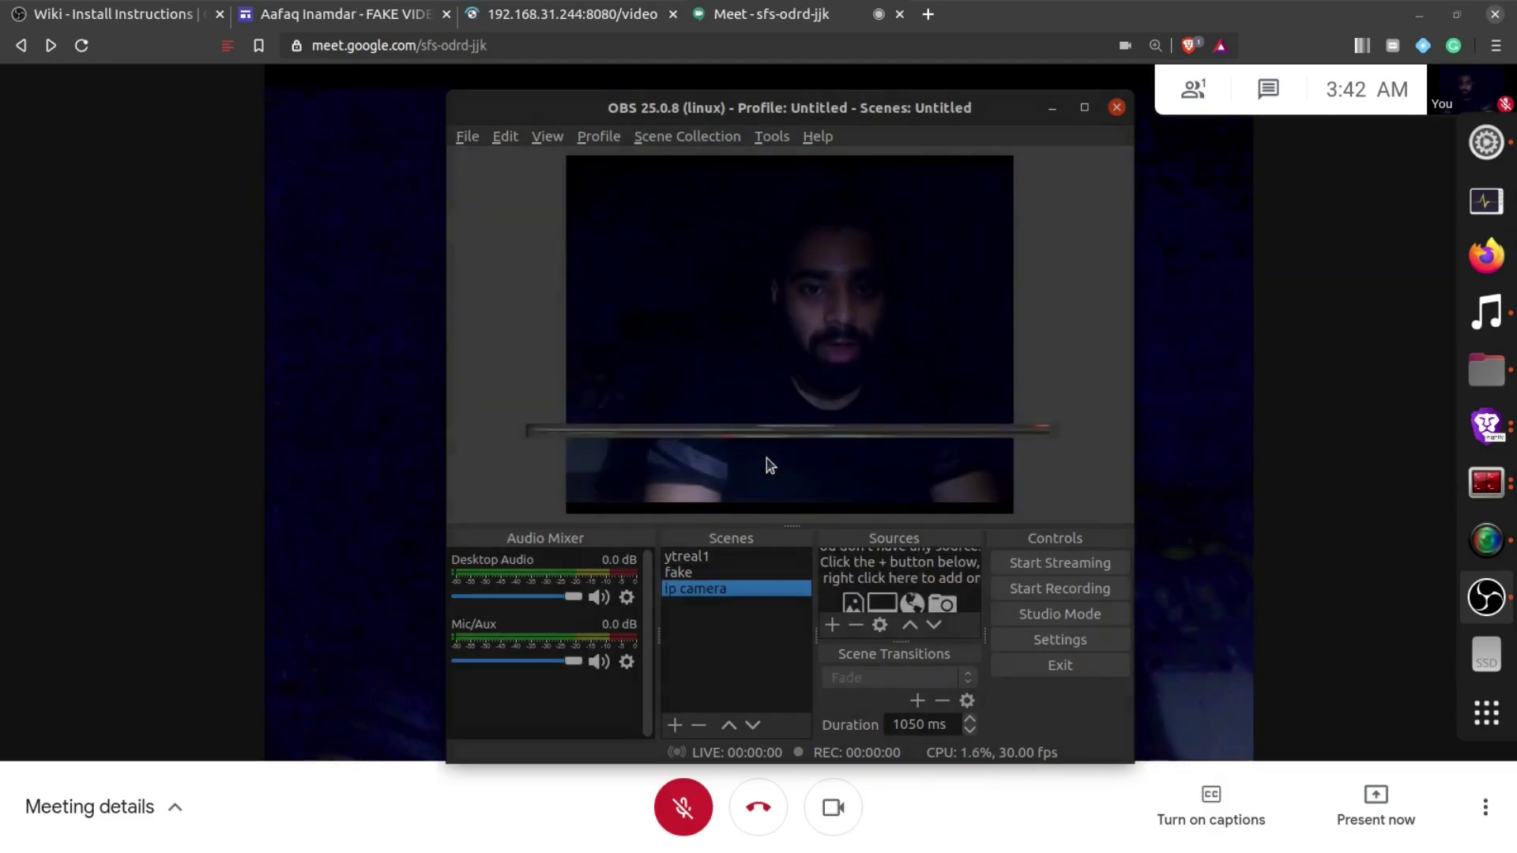
{"action": "left_click", "coordinate": [840, 626]}
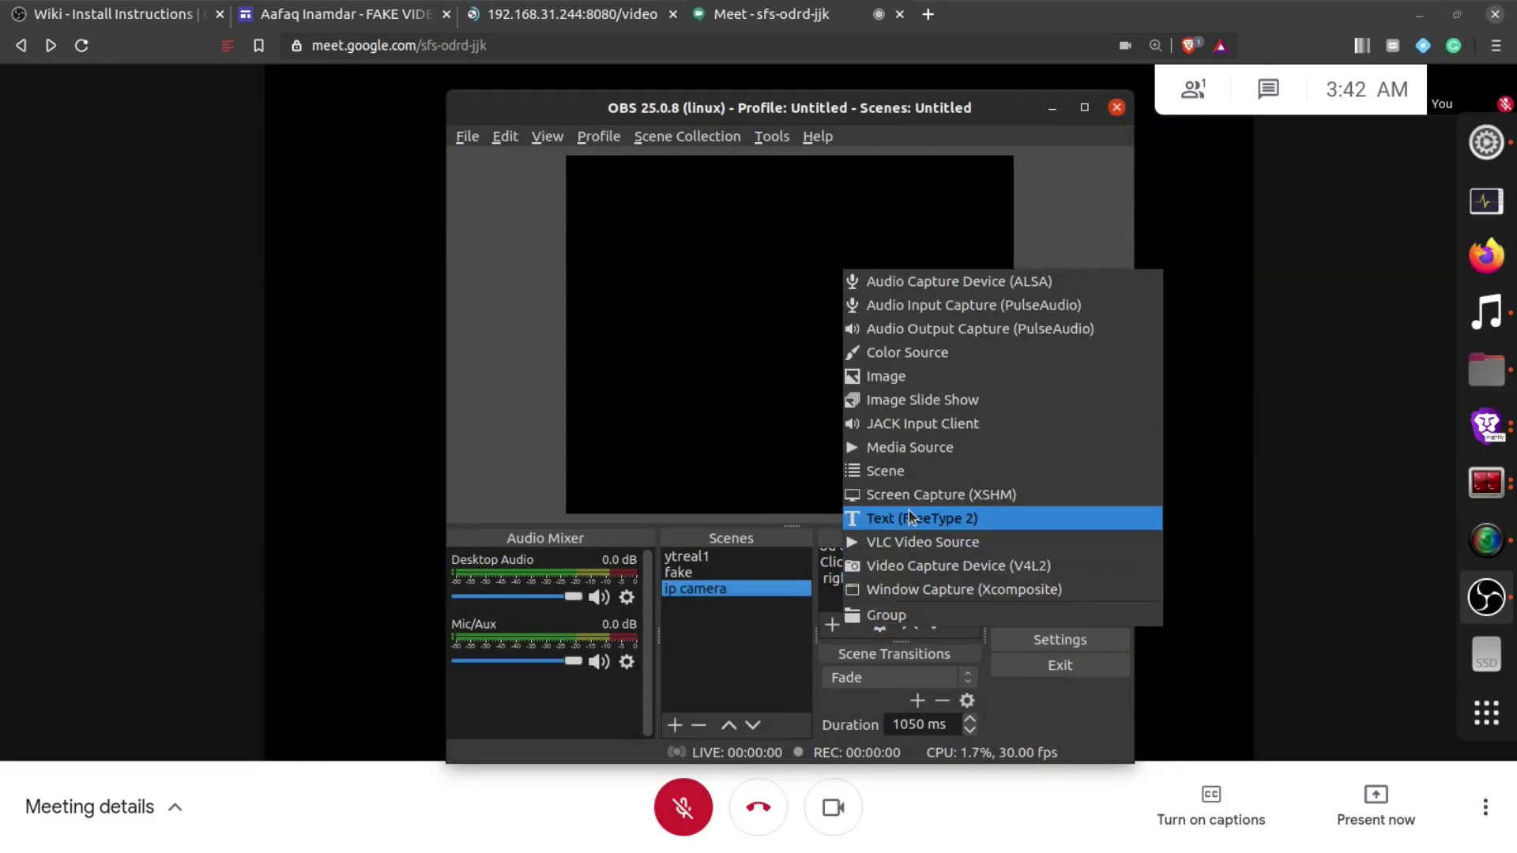
{"action": "left_click", "coordinate": [940, 447]}
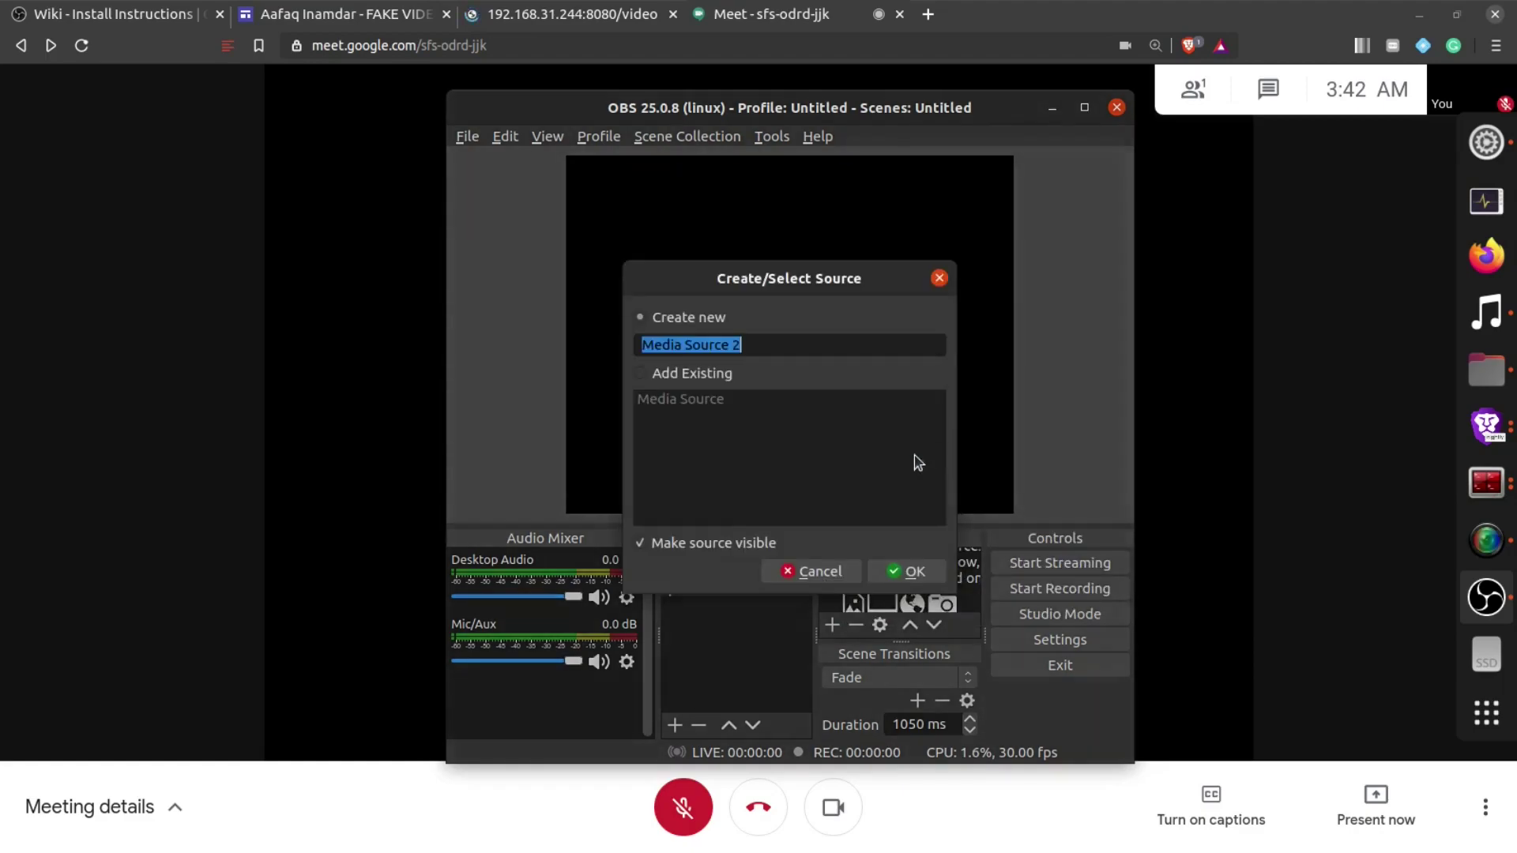
{"action": "left_click", "coordinate": [898, 562]}
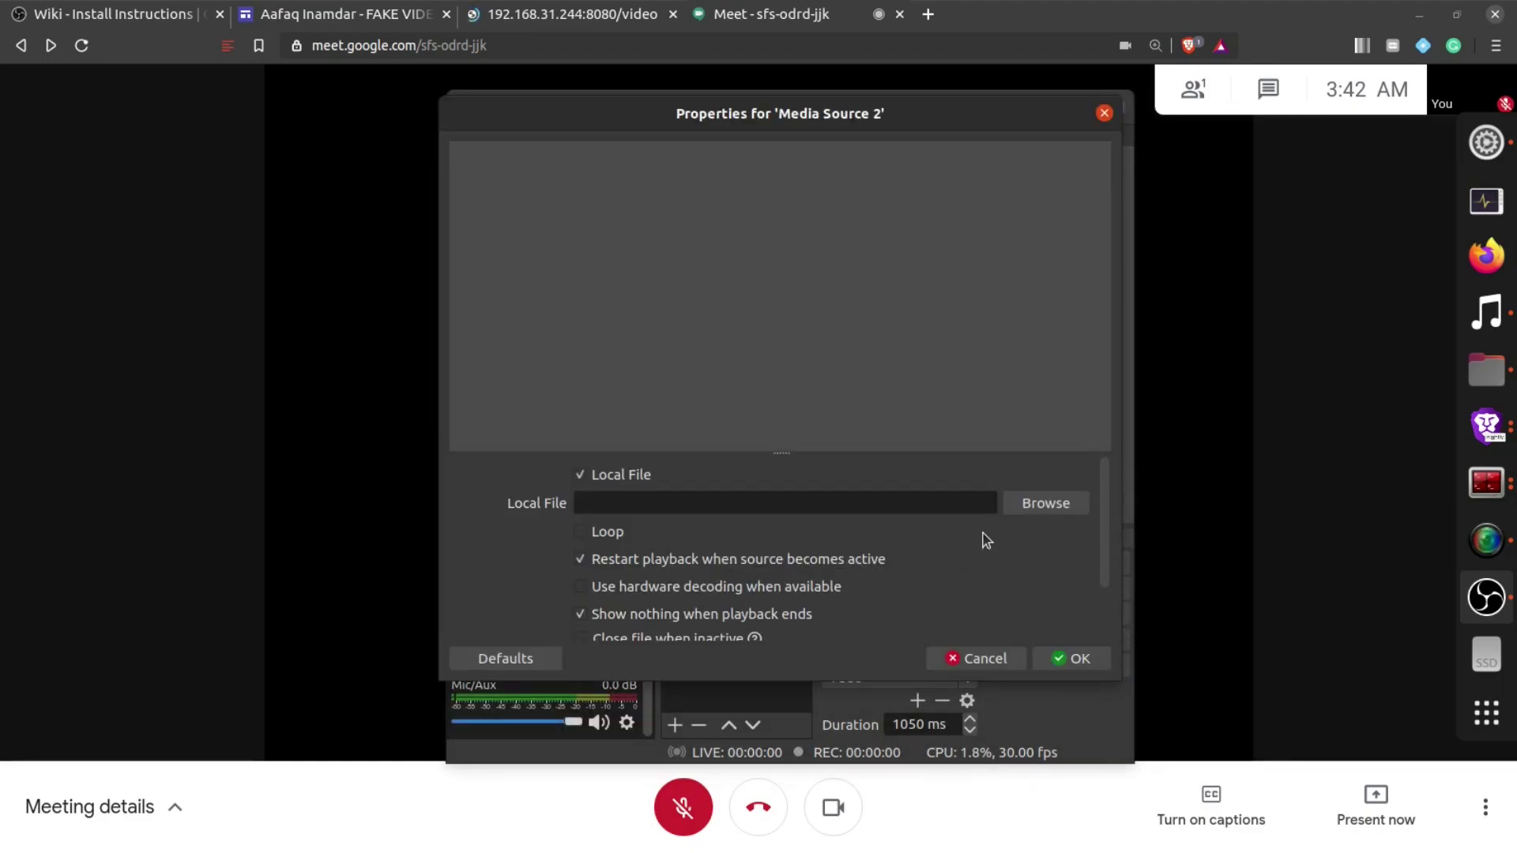
- Copy the phone camera stream address 192.168.31.244:8080/video from the Brave tab
{"action": "left_click", "coordinate": [640, 12]}
{"action": "left_click", "coordinate": [598, 43]}
{"action": "right_click", "coordinate": [505, 45]}
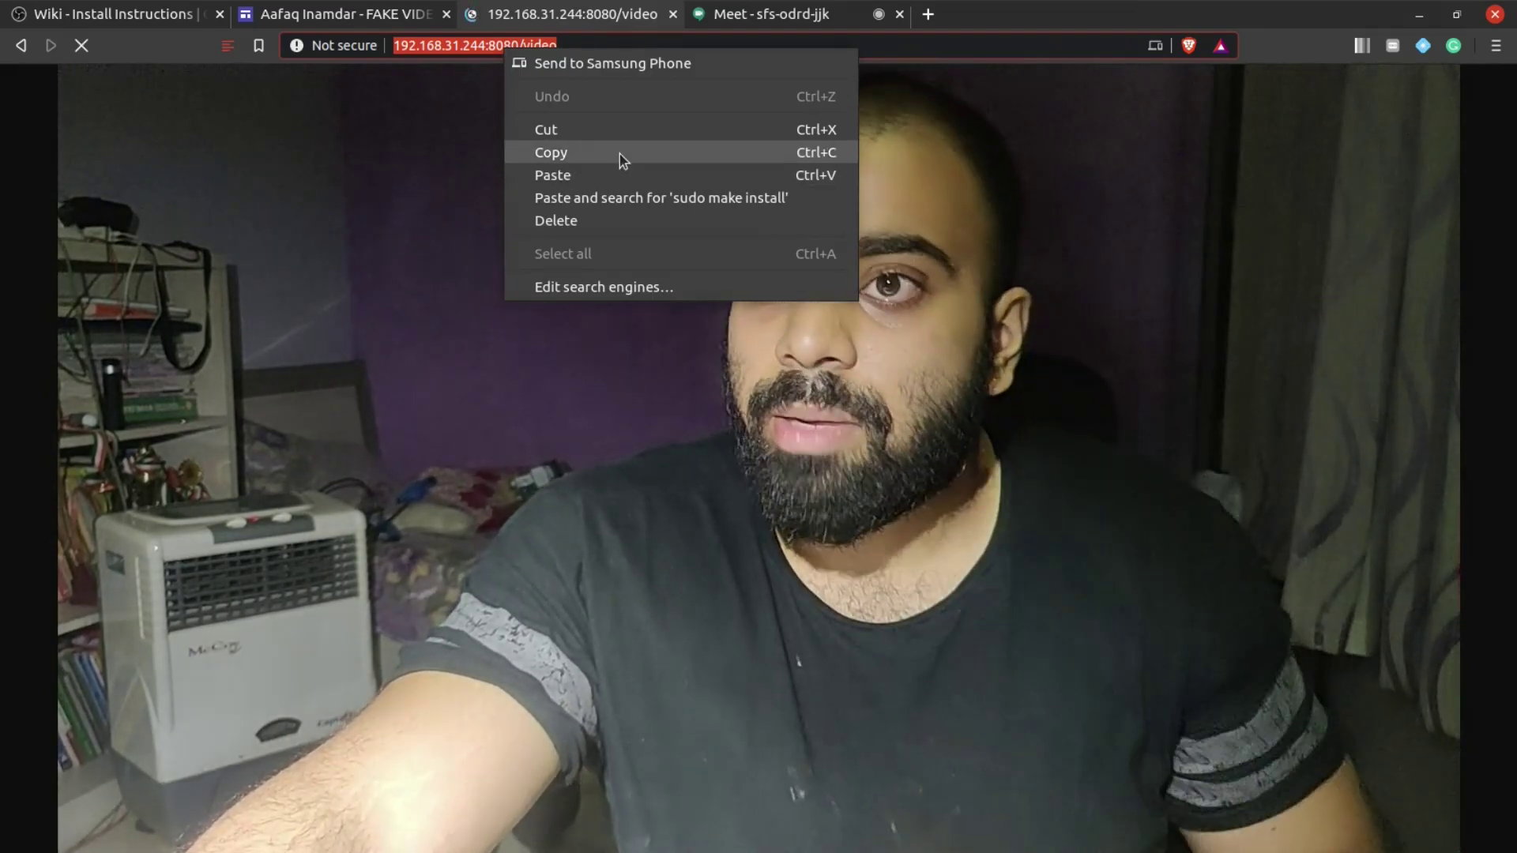
{"action": "left_click", "coordinate": [620, 154]}
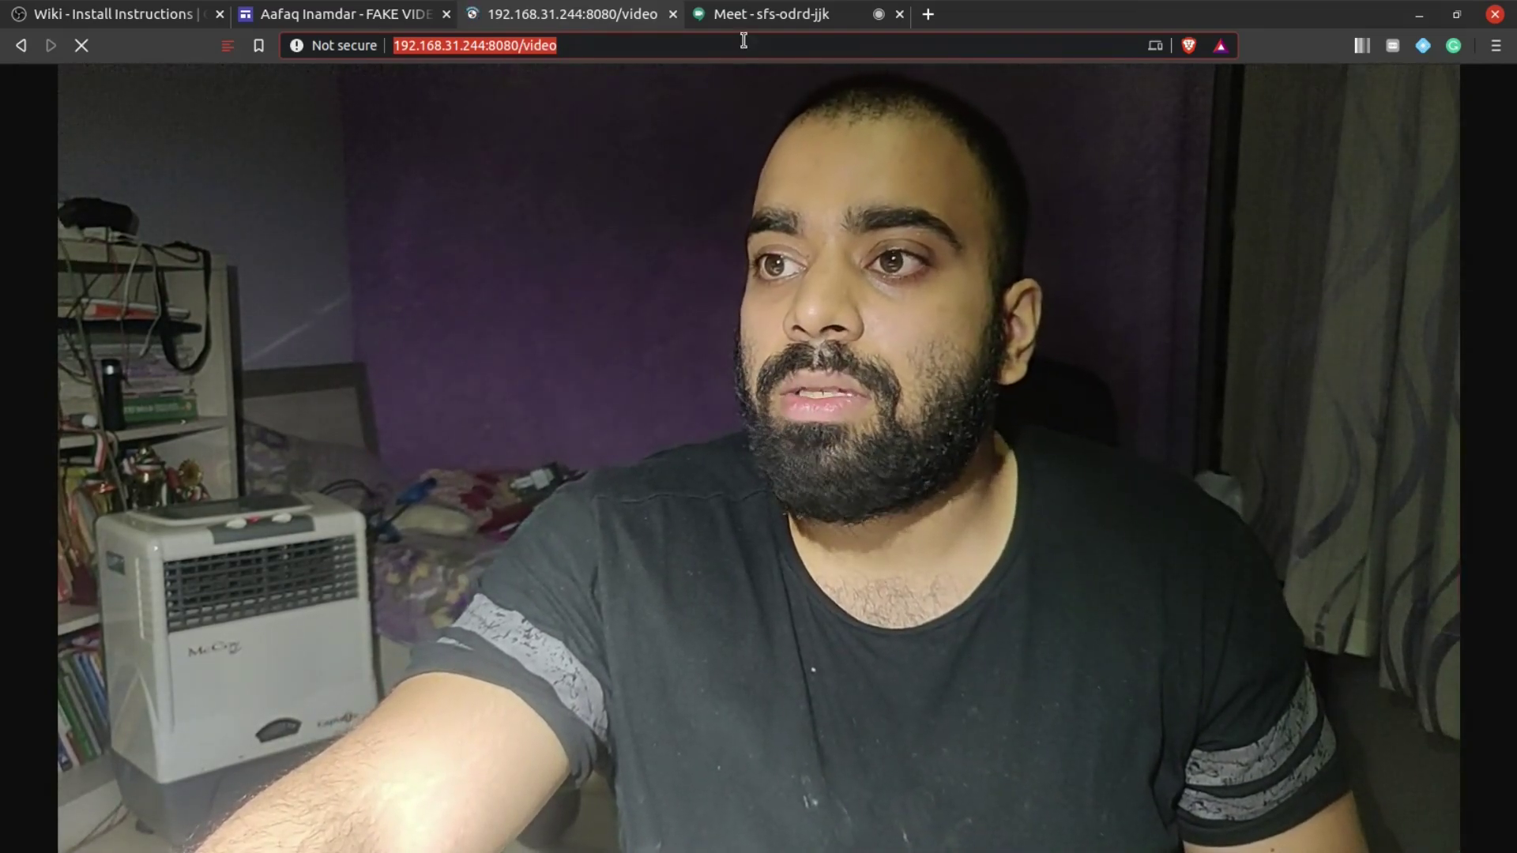
{"action": "left_click", "coordinate": [748, 16]}
{"action": "mouse_move", "coordinate": [1505, 577]}
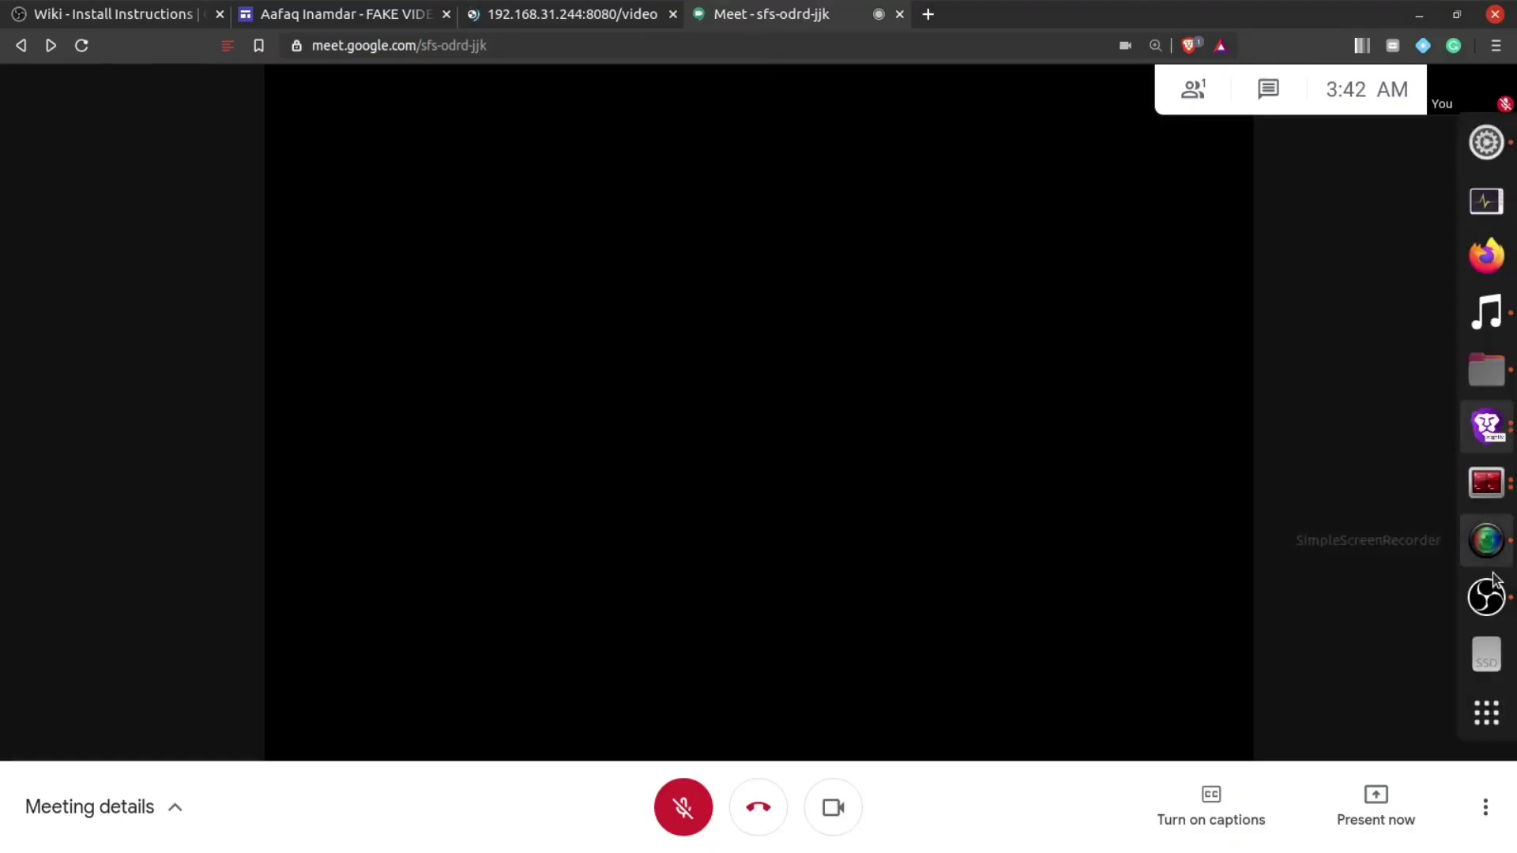
{"action": "left_click", "coordinate": [1482, 596]}
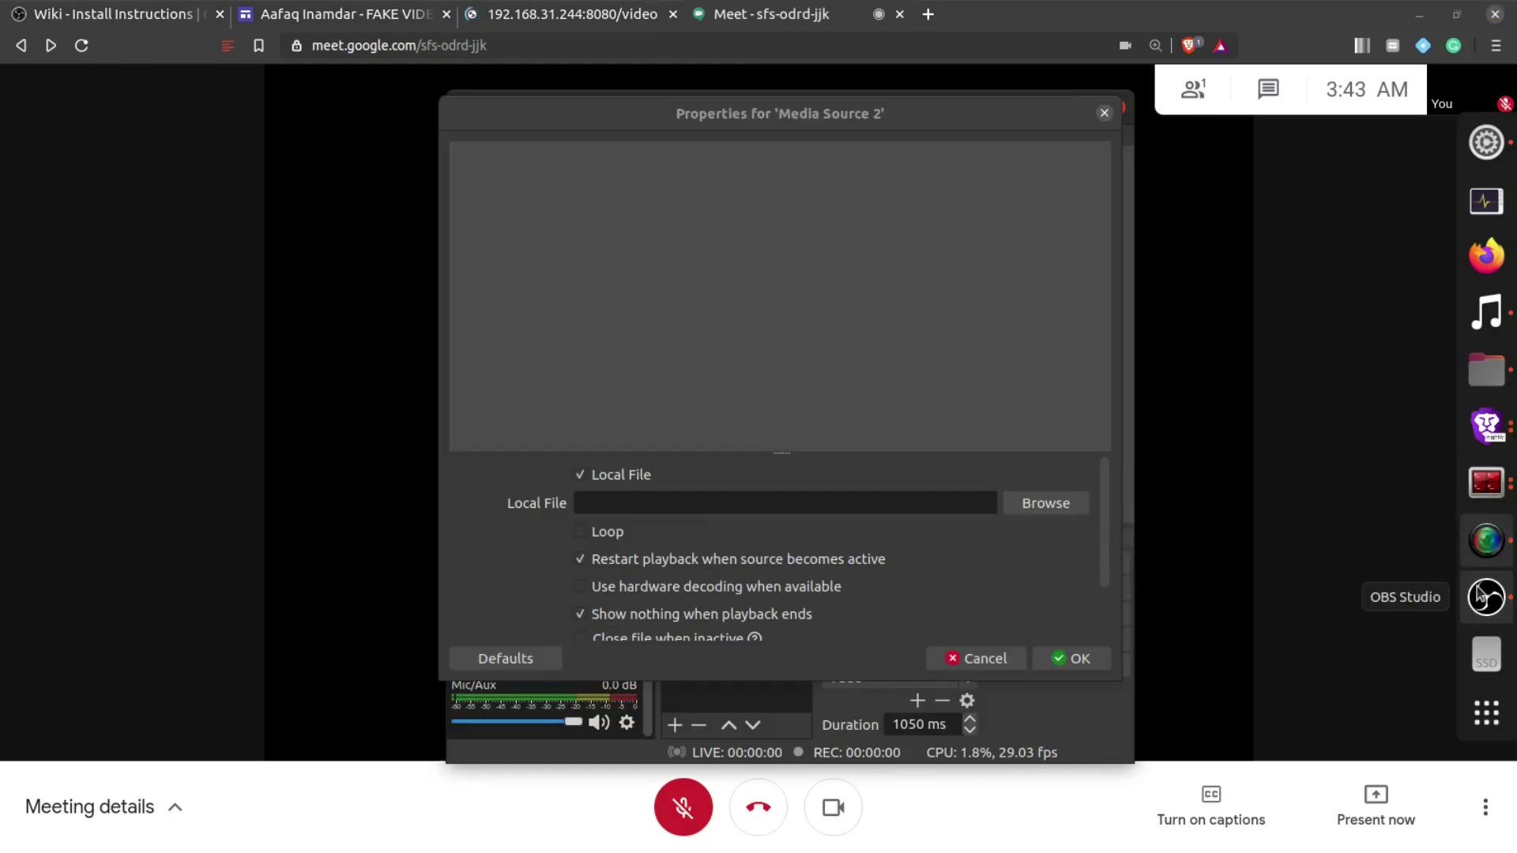
{"action": "left_click", "coordinate": [784, 509]}
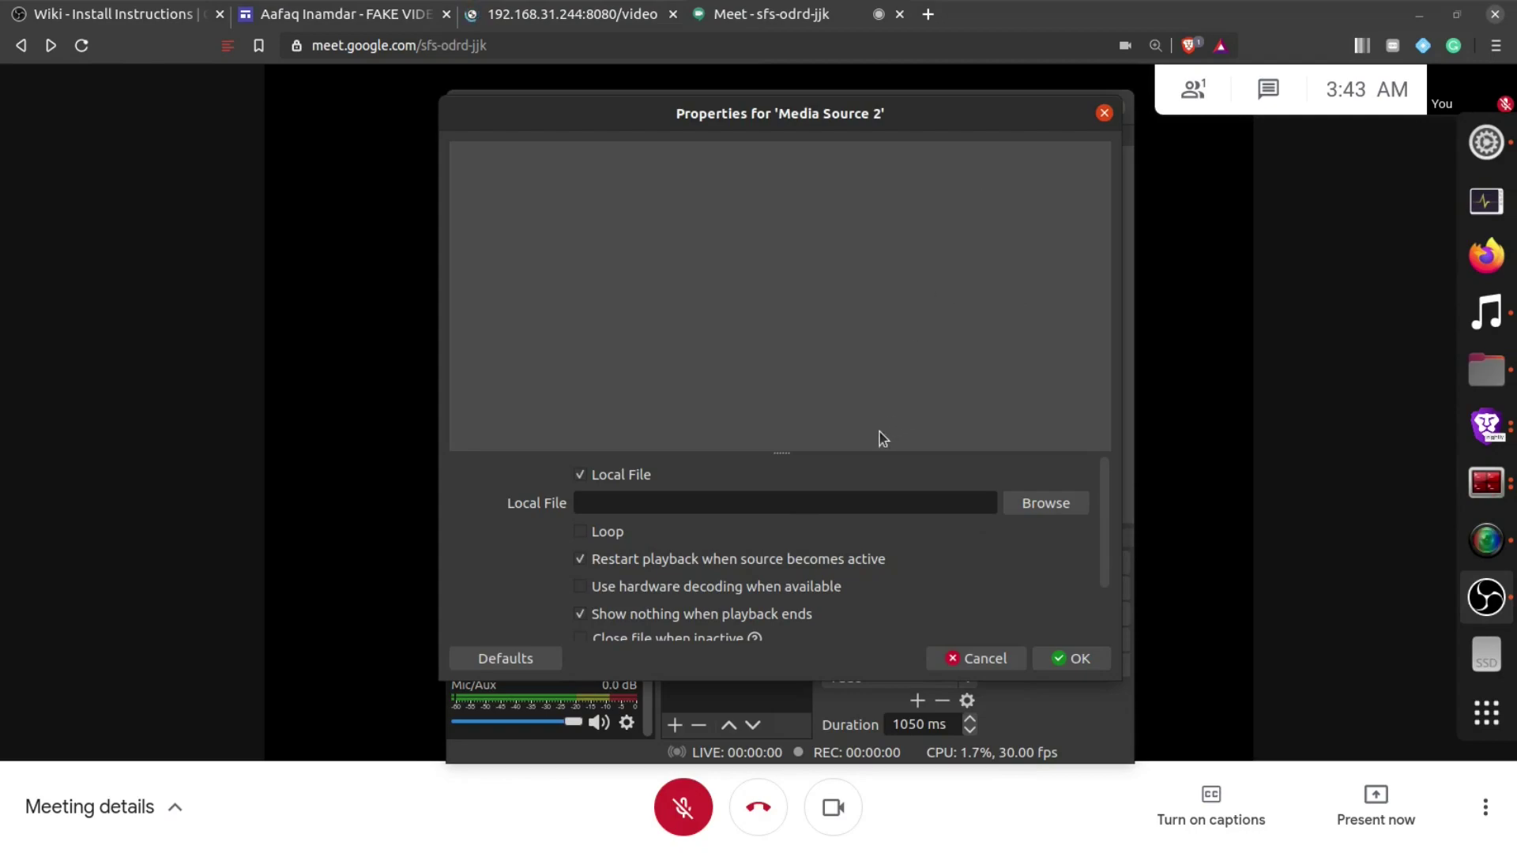
{"action": "left_click", "coordinate": [580, 475]}
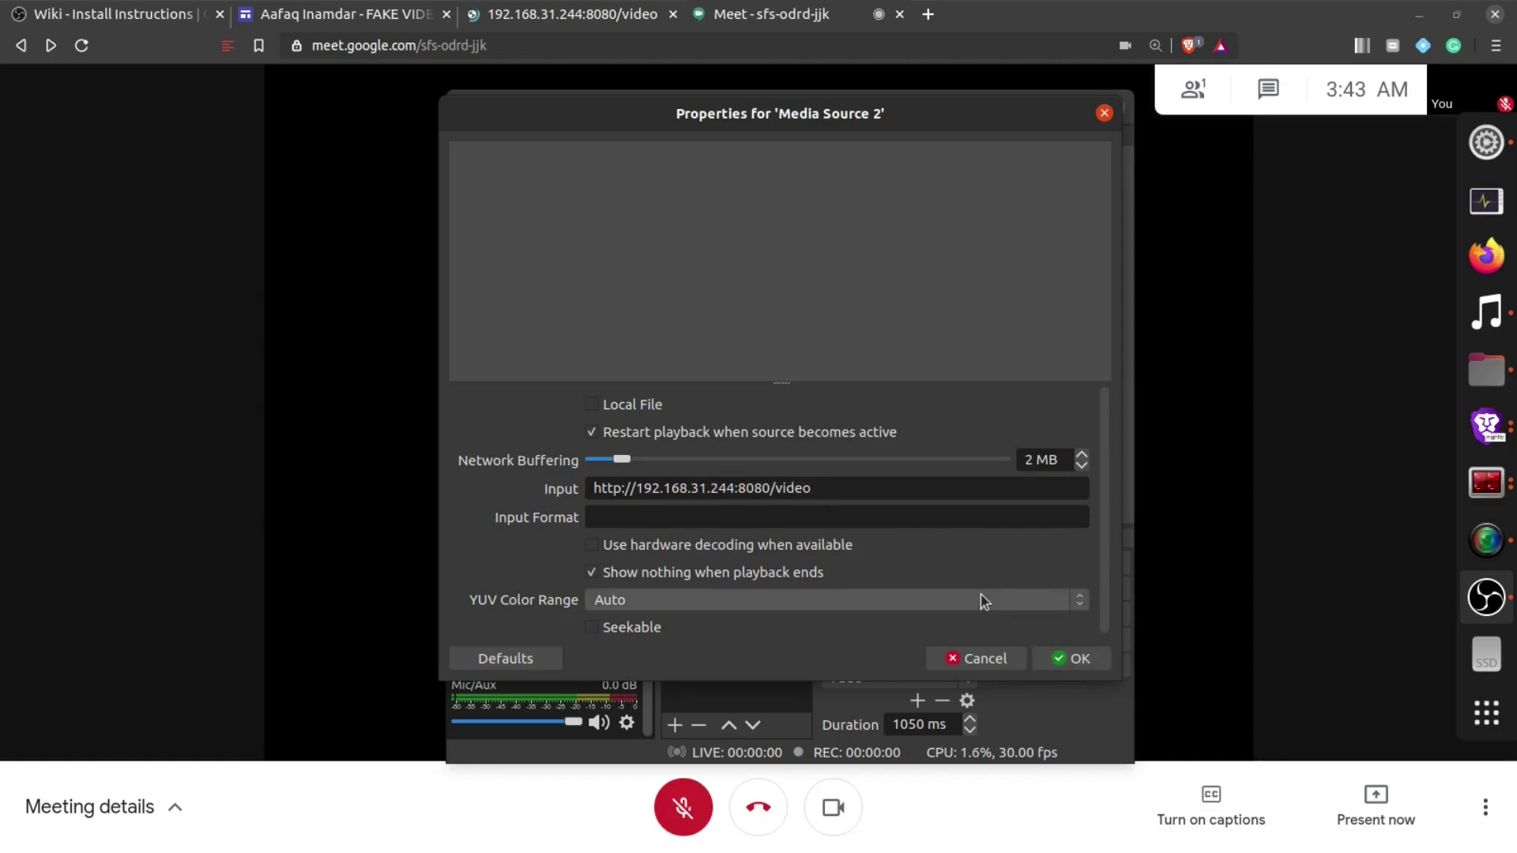
{"action": "left_click", "coordinate": [1079, 659]}
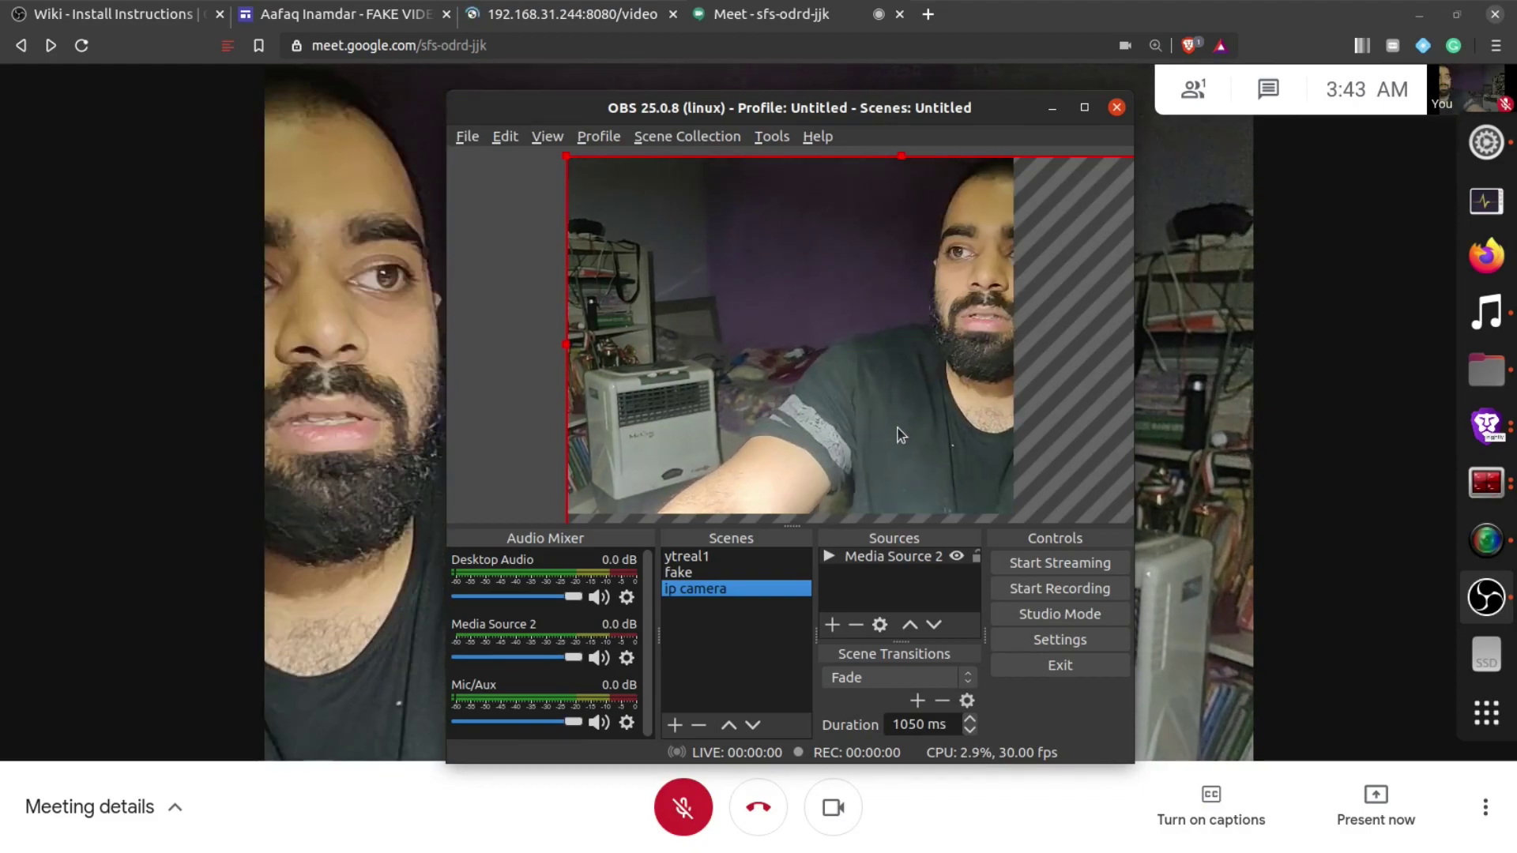
- Cycle OBS scenes ytreal1, fake, ytreal1, fake, ip camera, then back to fake
{"action": "left_click", "coordinate": [778, 12]}
{"action": "mouse_move", "coordinate": [1505, 545]}
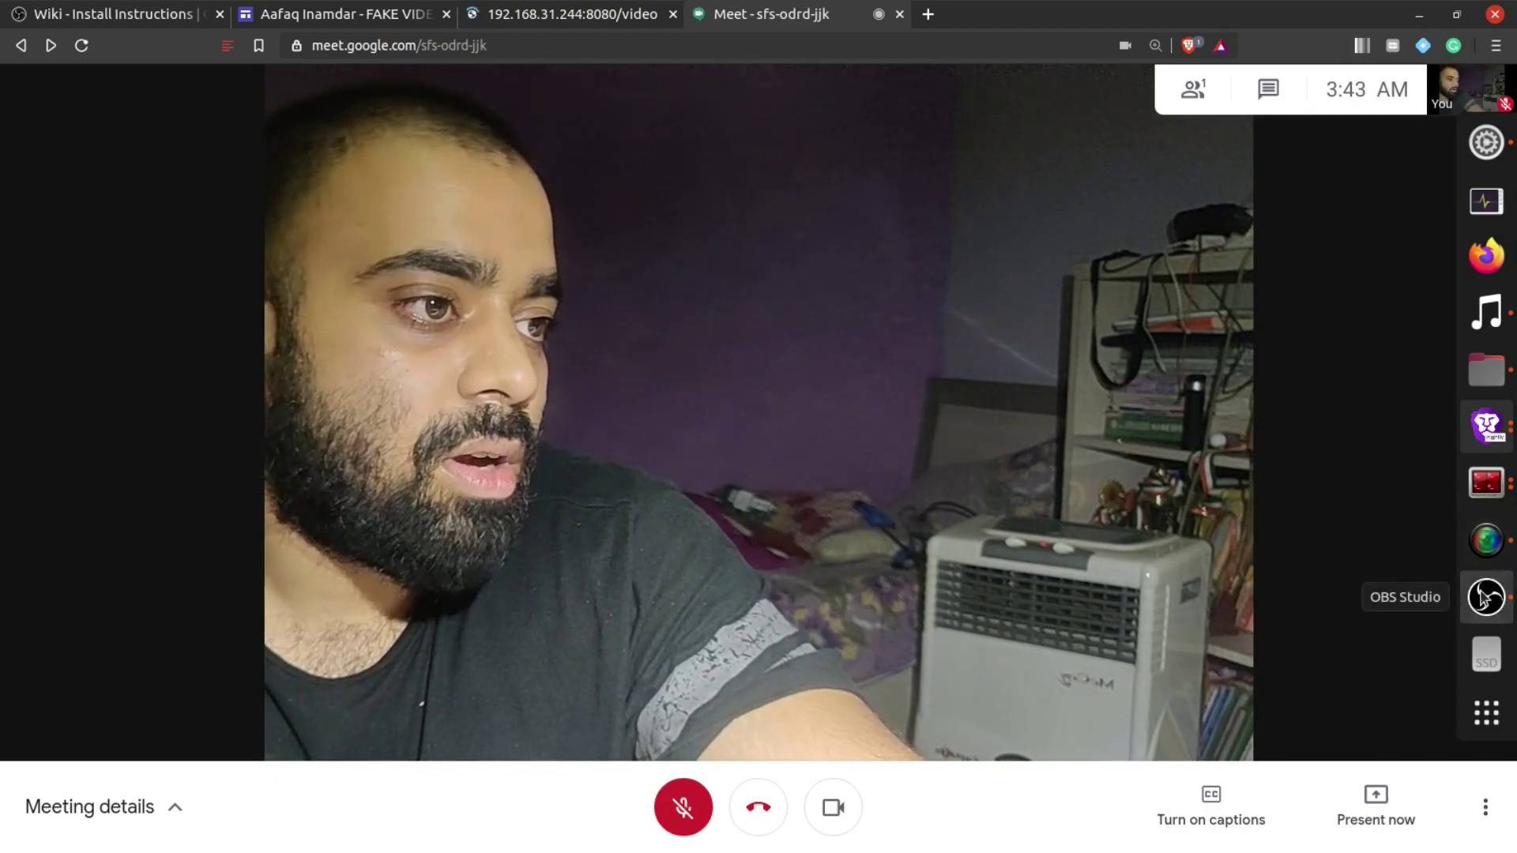
{"action": "left_click", "coordinate": [1489, 597]}
{"action": "left_click_drag", "start_coordinate": [580, 107], "coordinate": [1017, 131]}
{"action": "left_click", "coordinate": [1154, 586]}
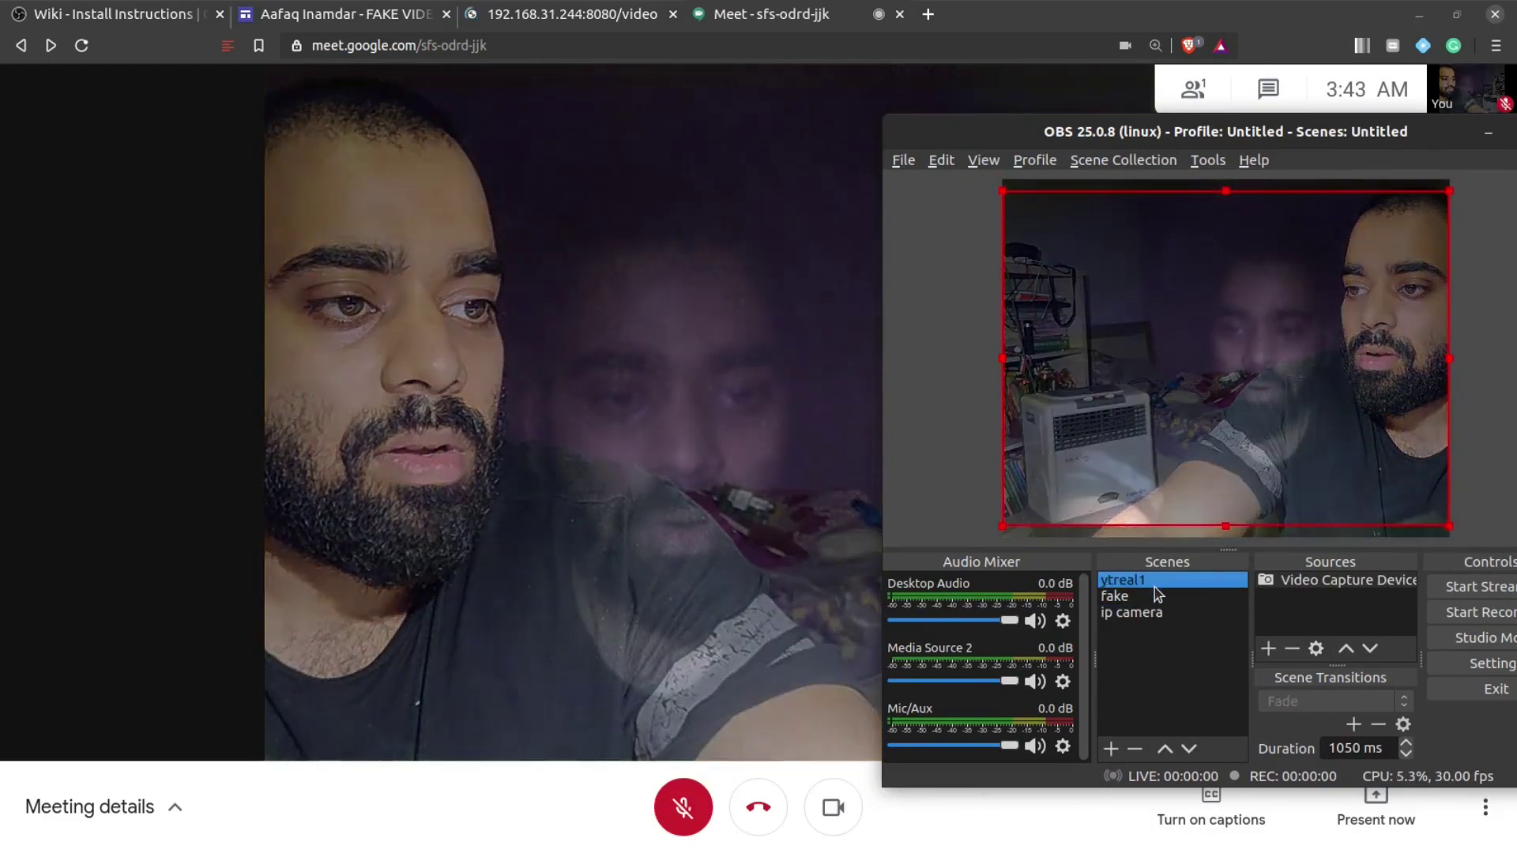
{"action": "left_click", "coordinate": [1155, 597]}
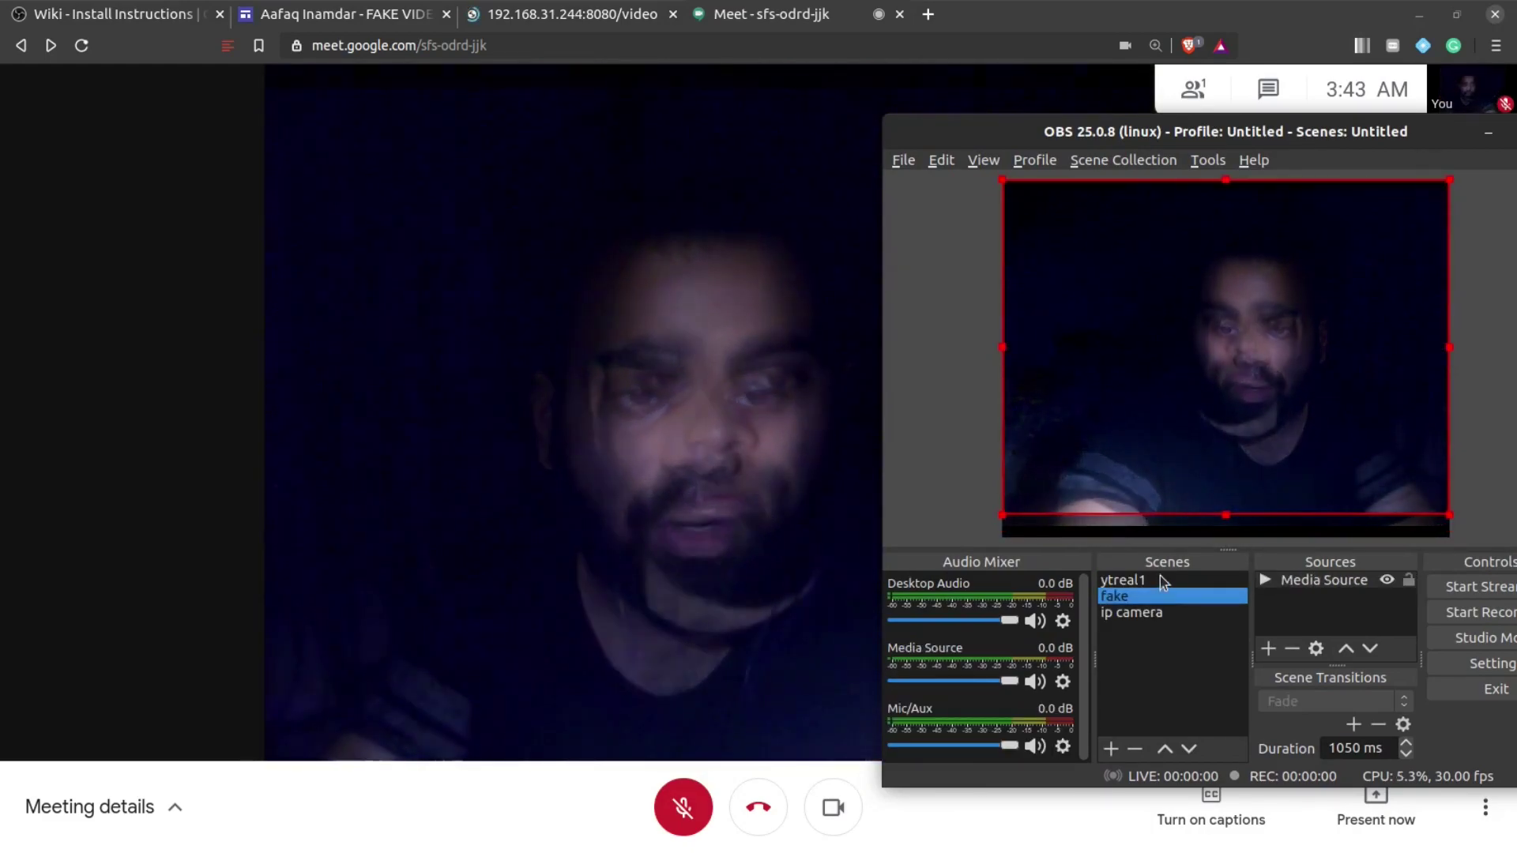
{"action": "left_click", "coordinate": [1160, 579]}
{"action": "left_click", "coordinate": [1169, 597]}
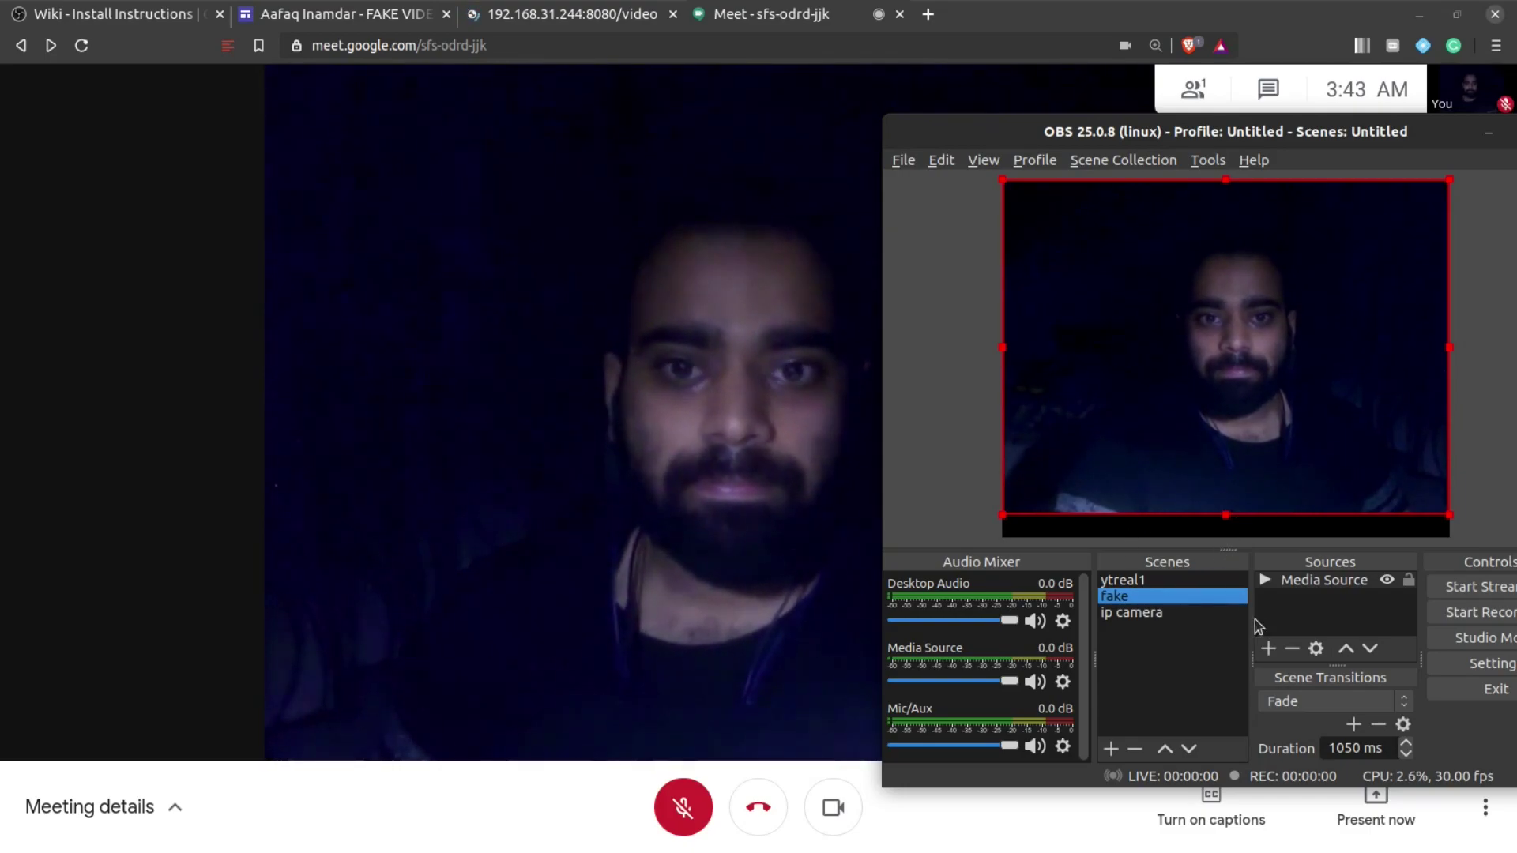
{"action": "left_click", "coordinate": [1175, 617]}
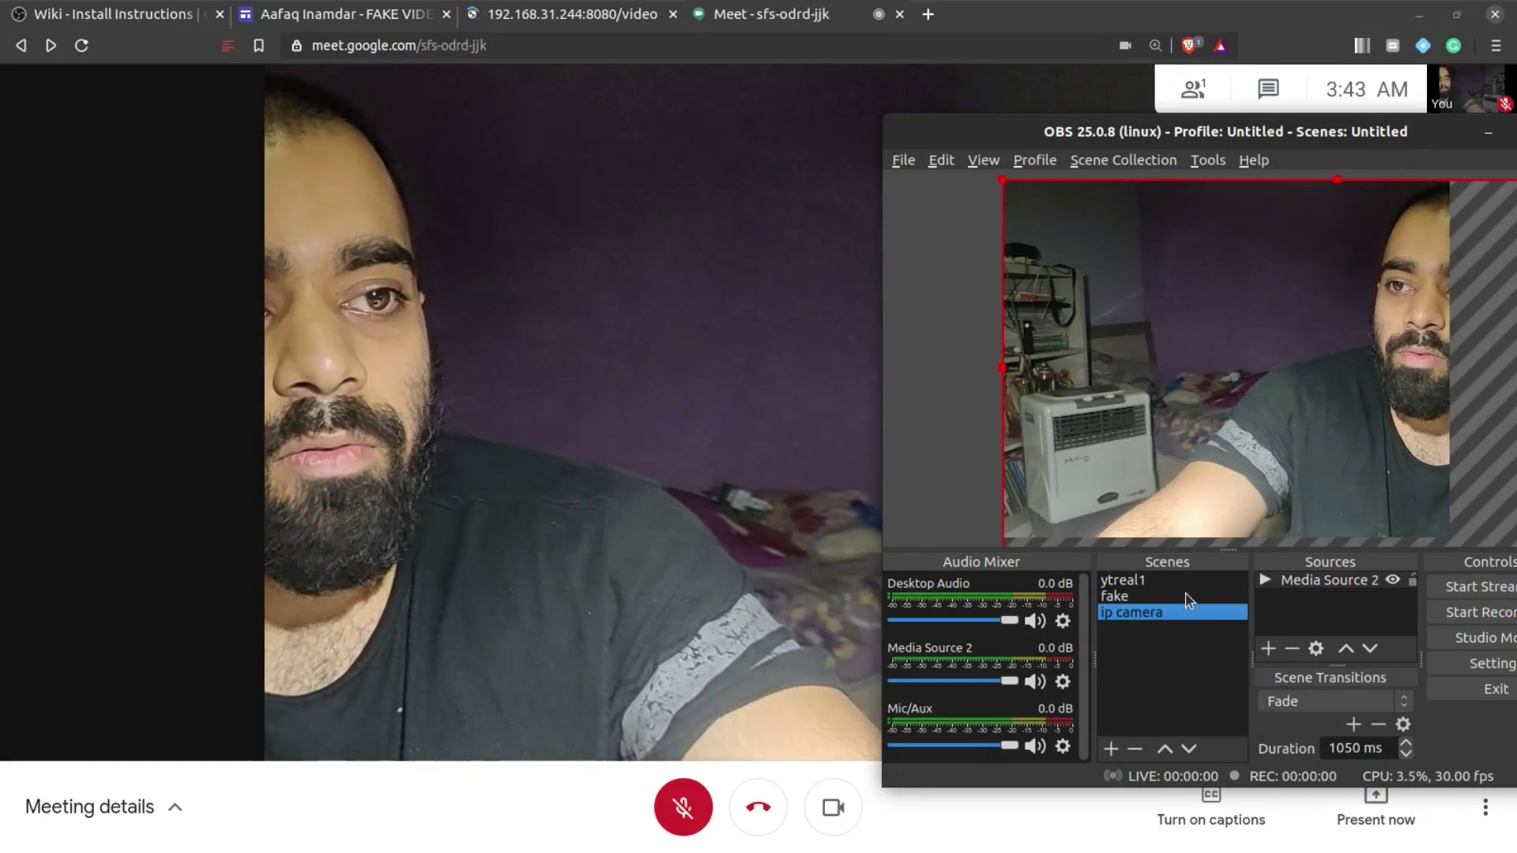
{"action": "left_click", "coordinate": [1187, 598]}
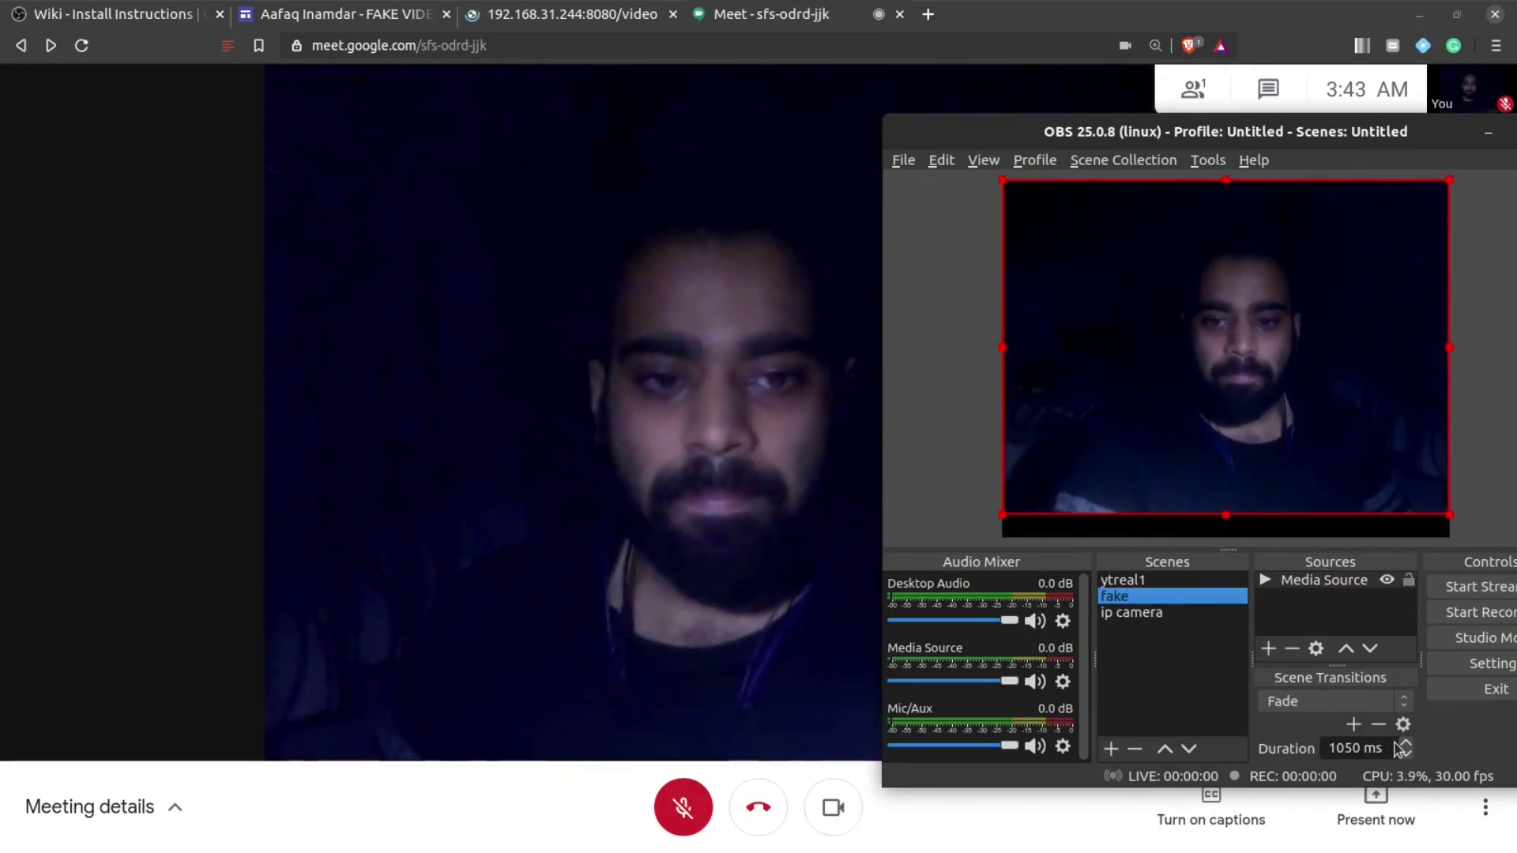
- Set the fade transition duration to 750 ms and test it between ytreal1 and fake
{"action": "left_click", "coordinate": [1356, 725]}
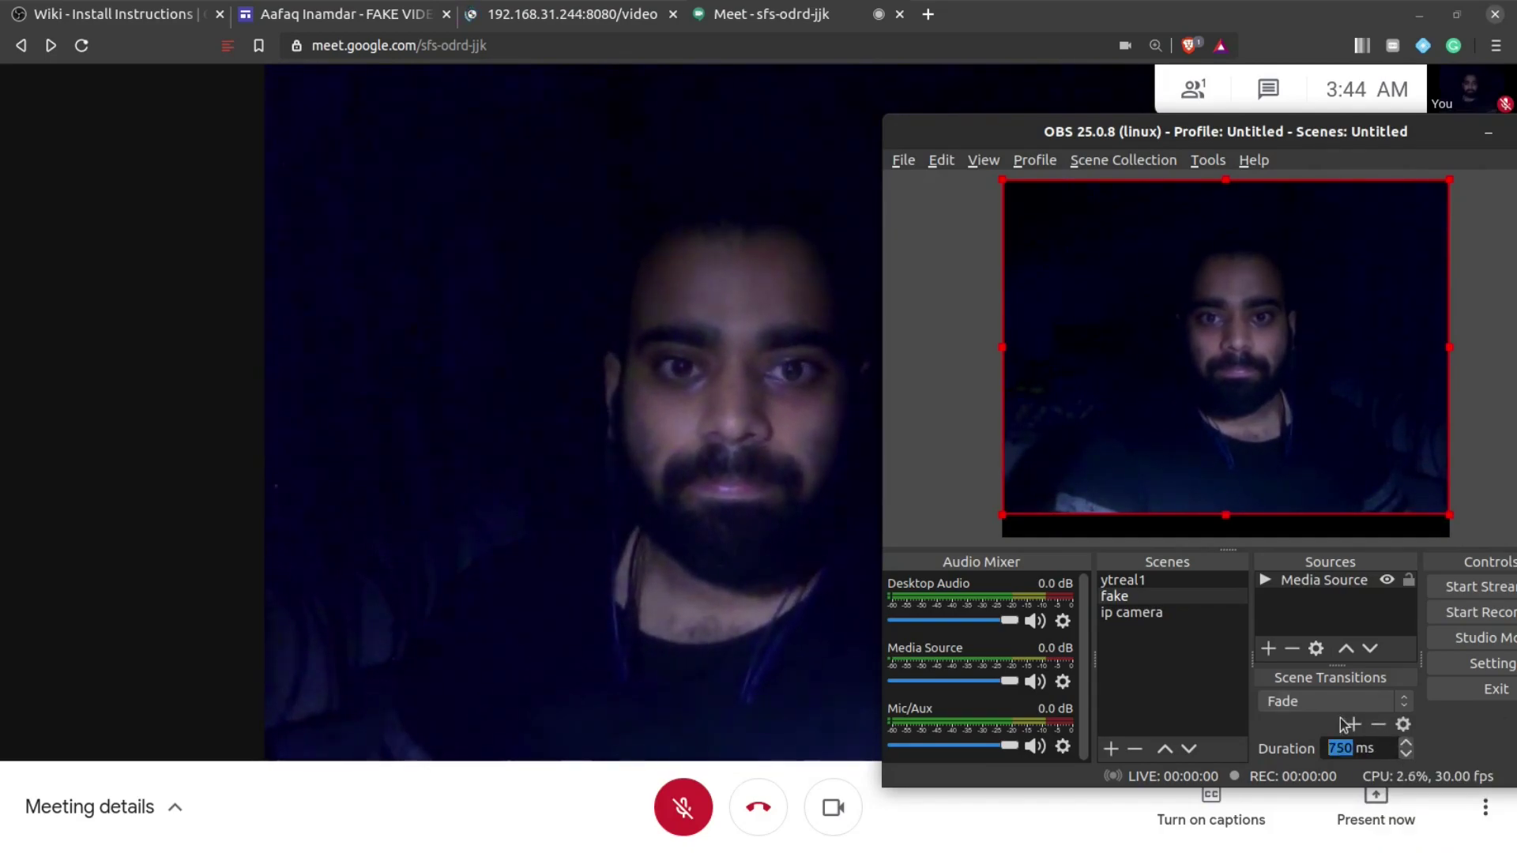
{"action": "left_click", "coordinate": [1107, 583]}
{"action": "left_click", "coordinate": [1114, 592]}
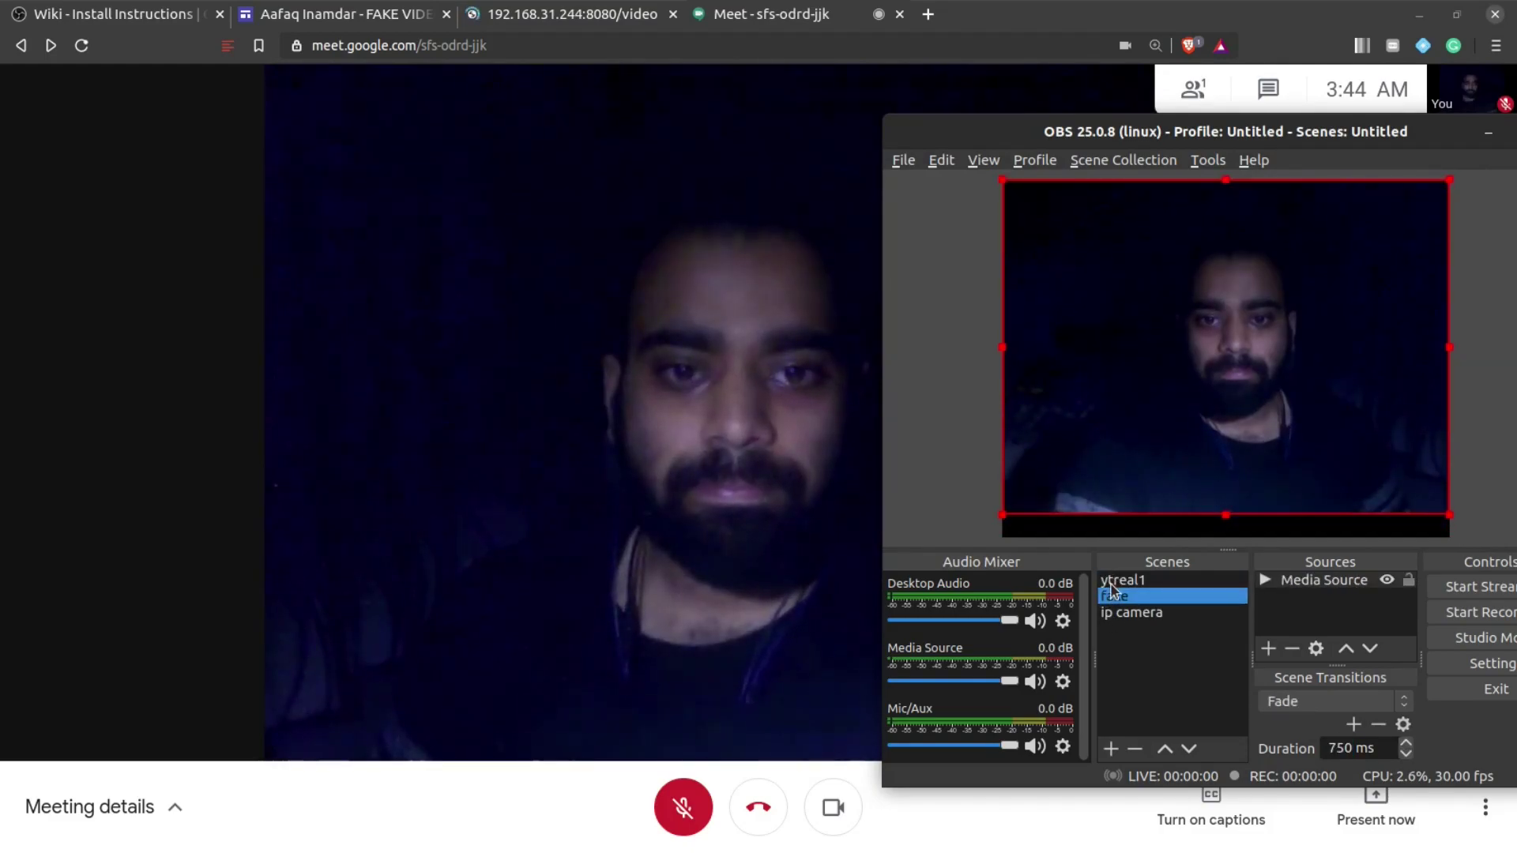
{"action": "left_click", "coordinate": [1110, 583]}
{"action": "key", "text": "Down"}
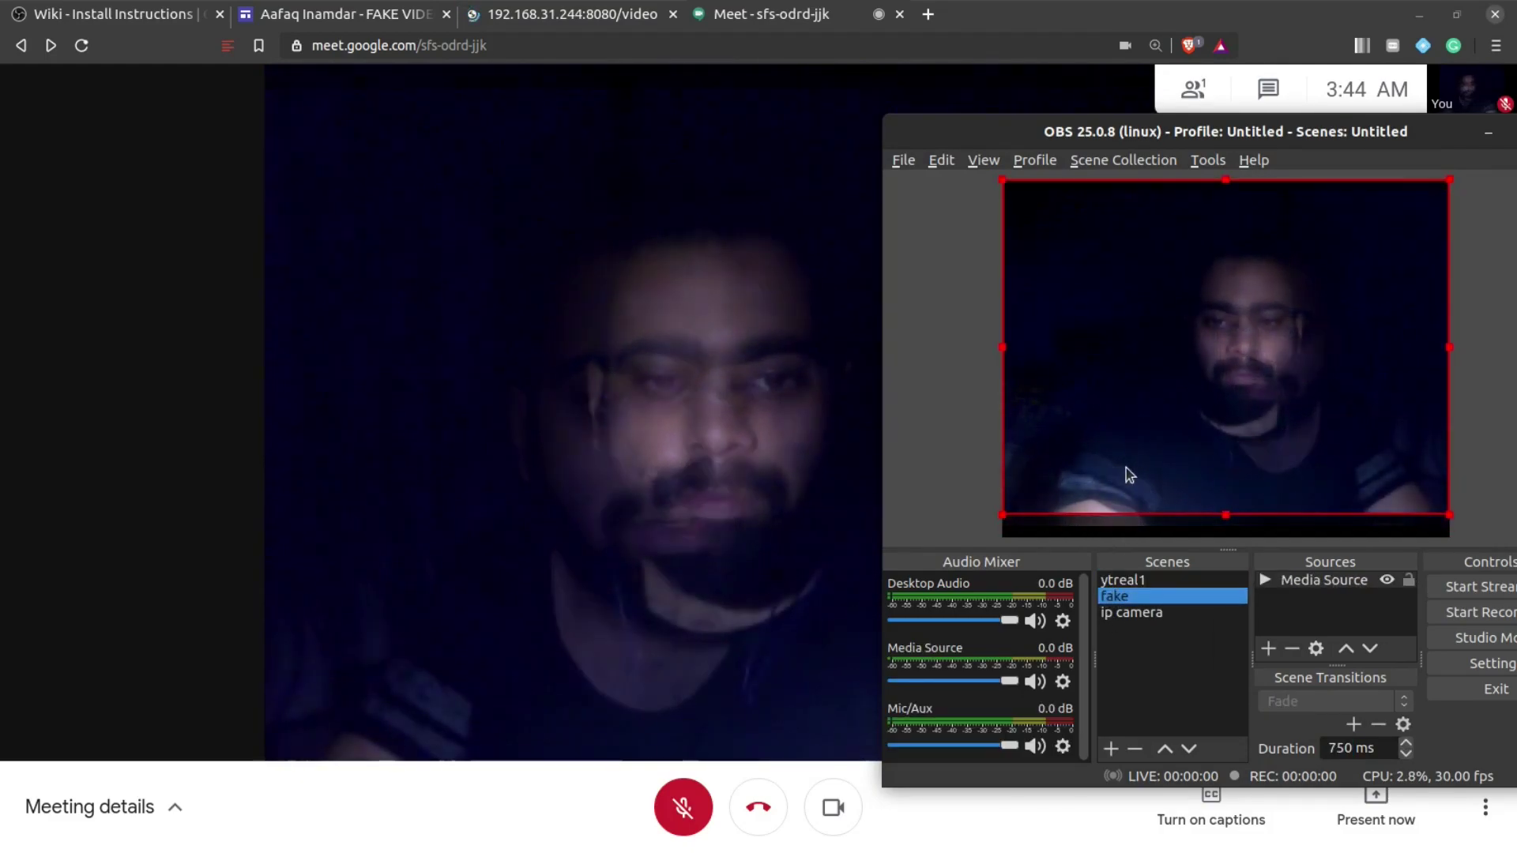
- Nudge the fake media source down slightly and retest the fade, ending on fake
{"action": "left_click", "coordinate": [1116, 478]}
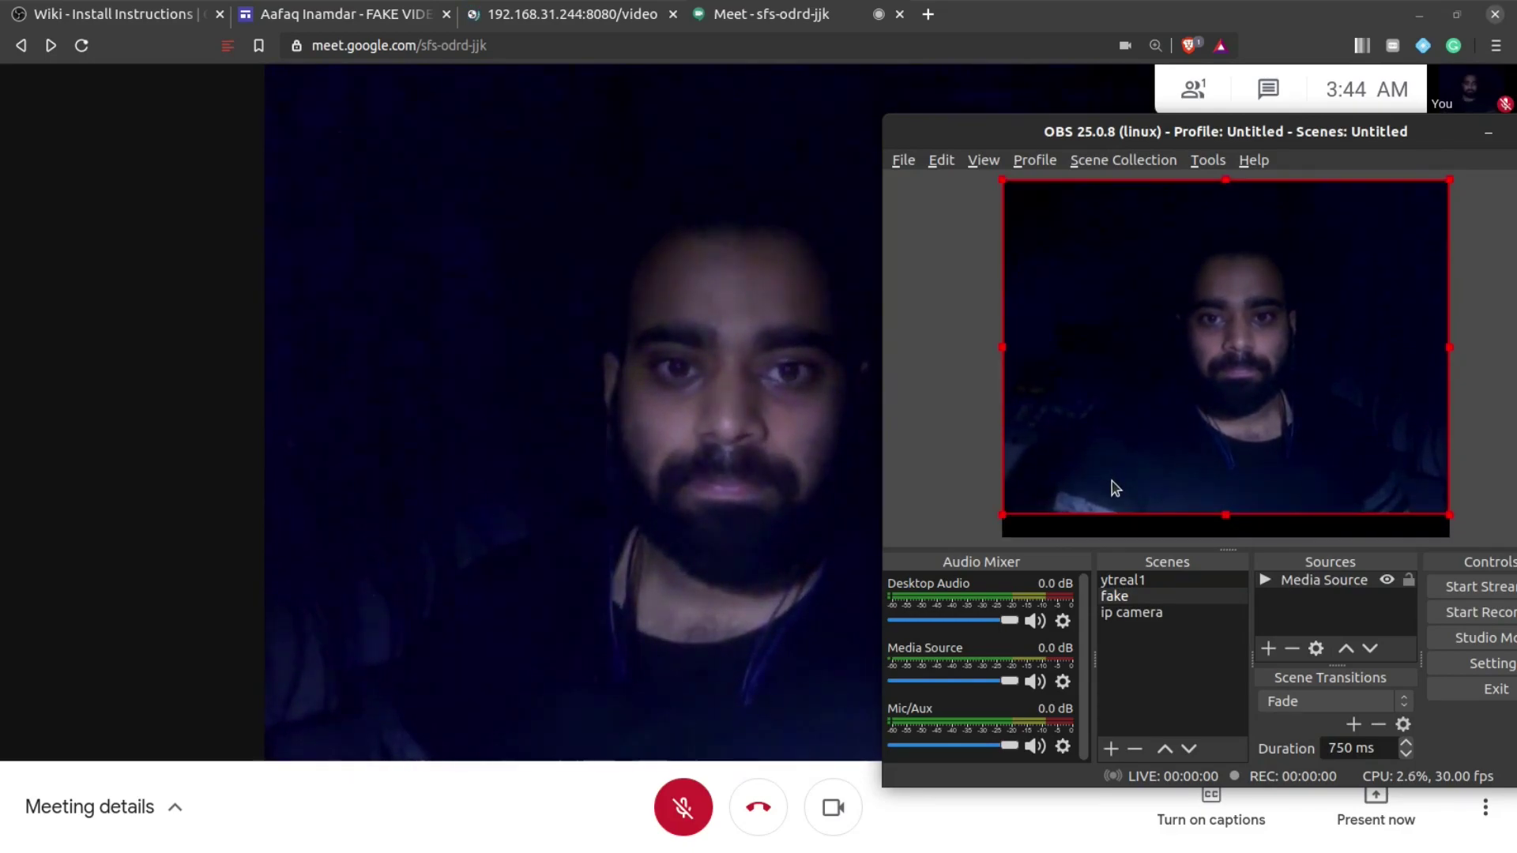
{"action": "left_click_drag", "start_coordinate": [1110, 481], "coordinate": [1109, 483]}
{"action": "left_click", "coordinate": [1126, 580]}
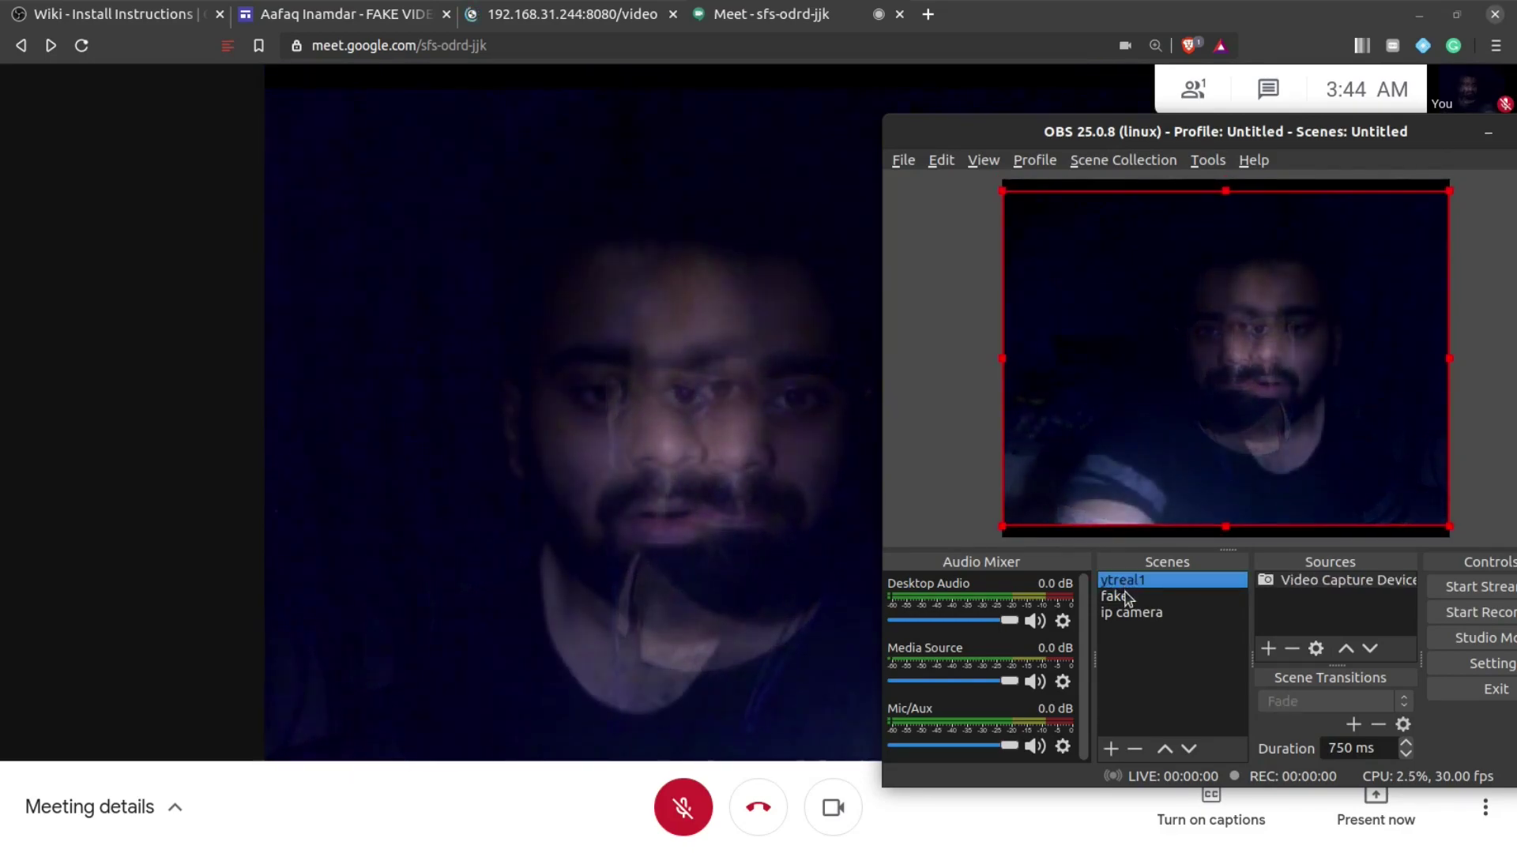
{"action": "left_click", "coordinate": [1126, 596]}
{"action": "left_click_drag", "start_coordinate": [932, 141], "coordinate": [435, 131]}
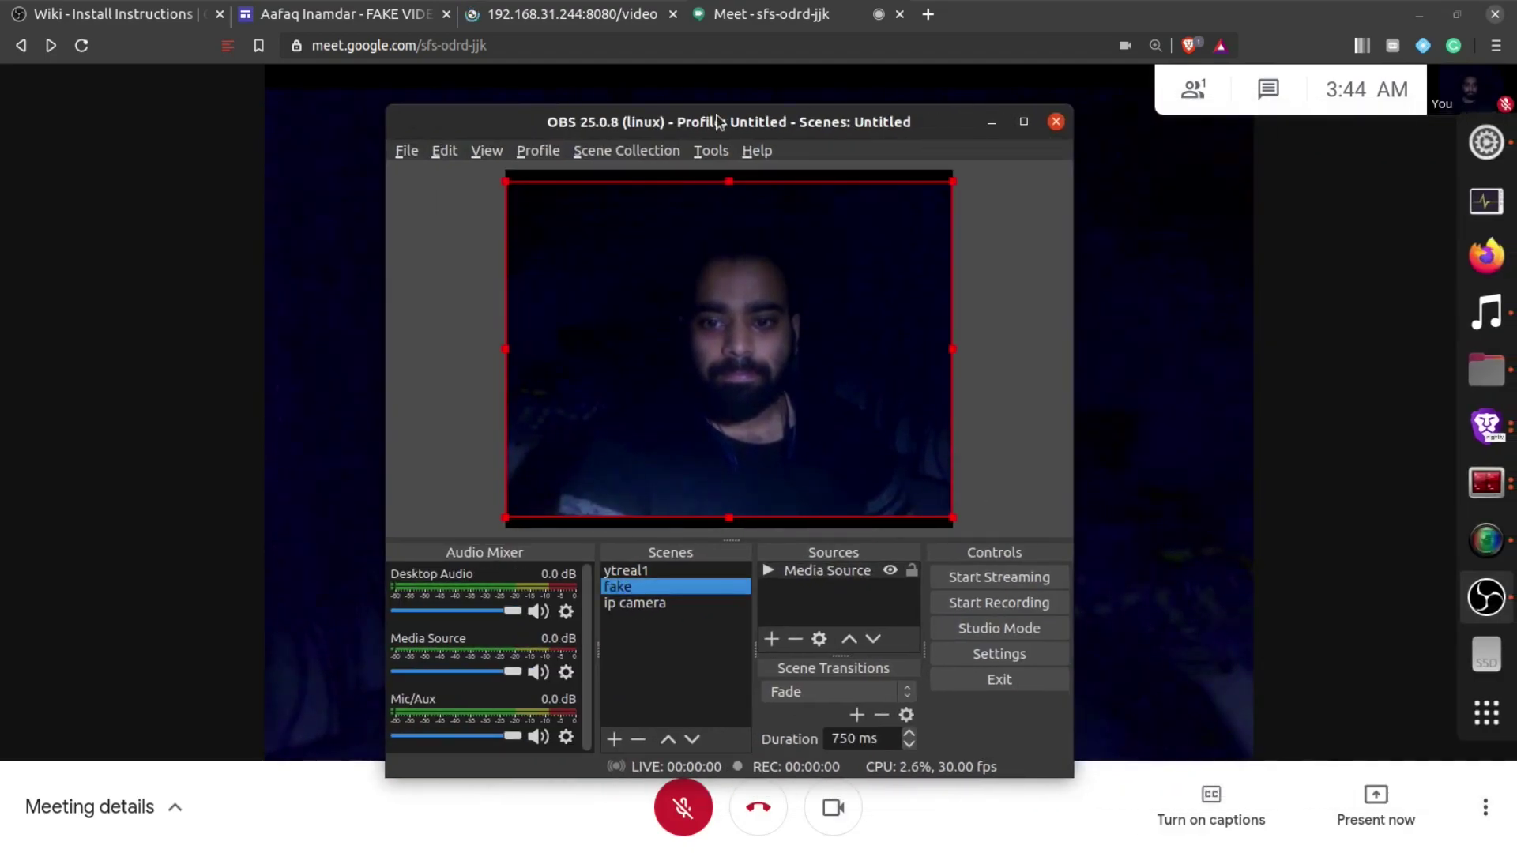